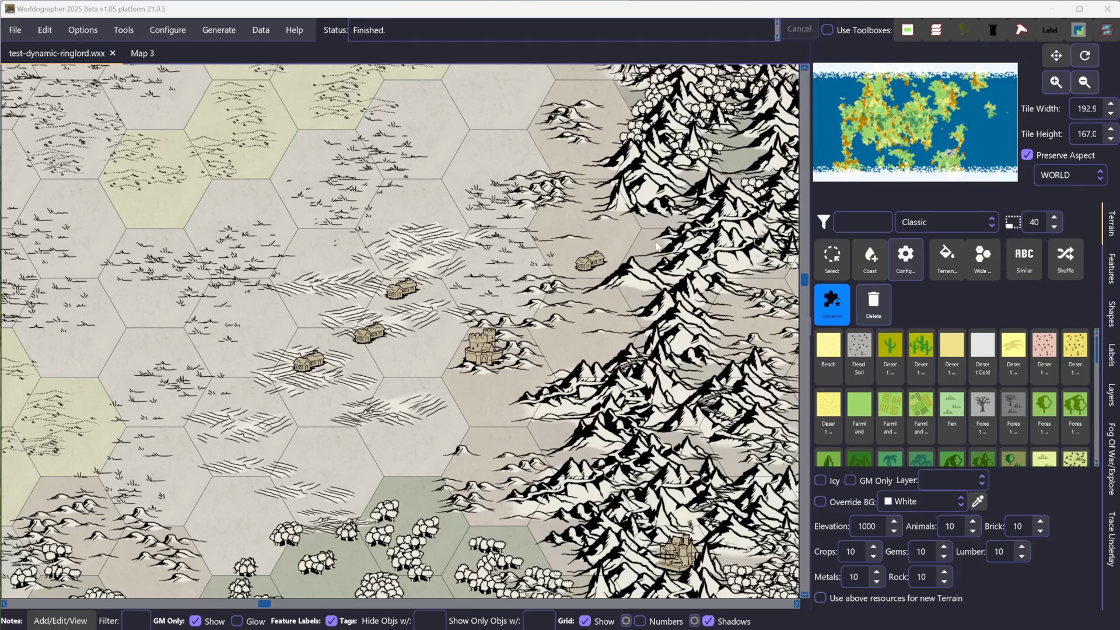
- Replace the map's castle with another castle variant and show the map's layer list
{"action": "left_click", "coordinate": [241, 16]}
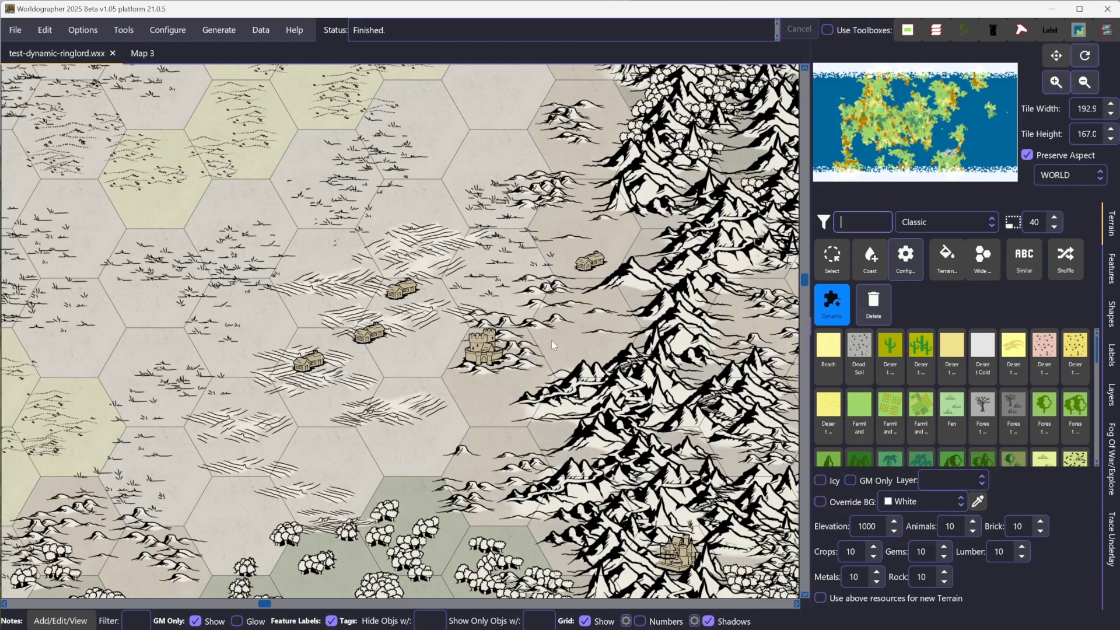
{"action": "left_click", "coordinate": [488, 360]}
{"action": "left_click", "coordinate": [1106, 402]}
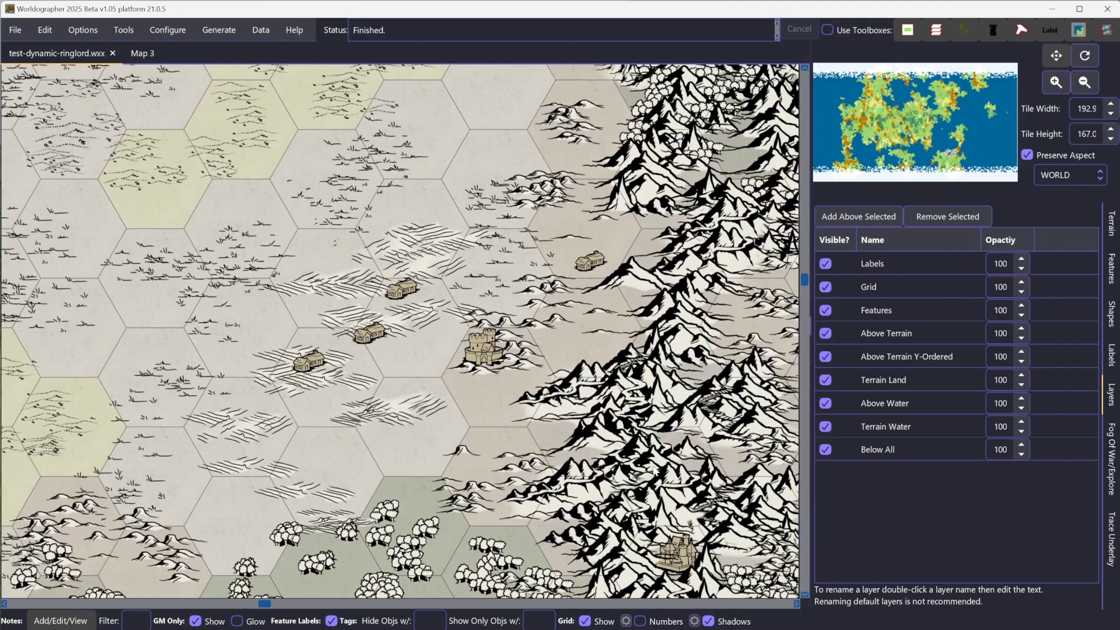
- Set the Features palette icon size to 62
{"action": "left_click", "coordinate": [1105, 274]}
{"action": "left_click_drag", "start_coordinate": [1037, 467], "coordinate": [1009, 465]}
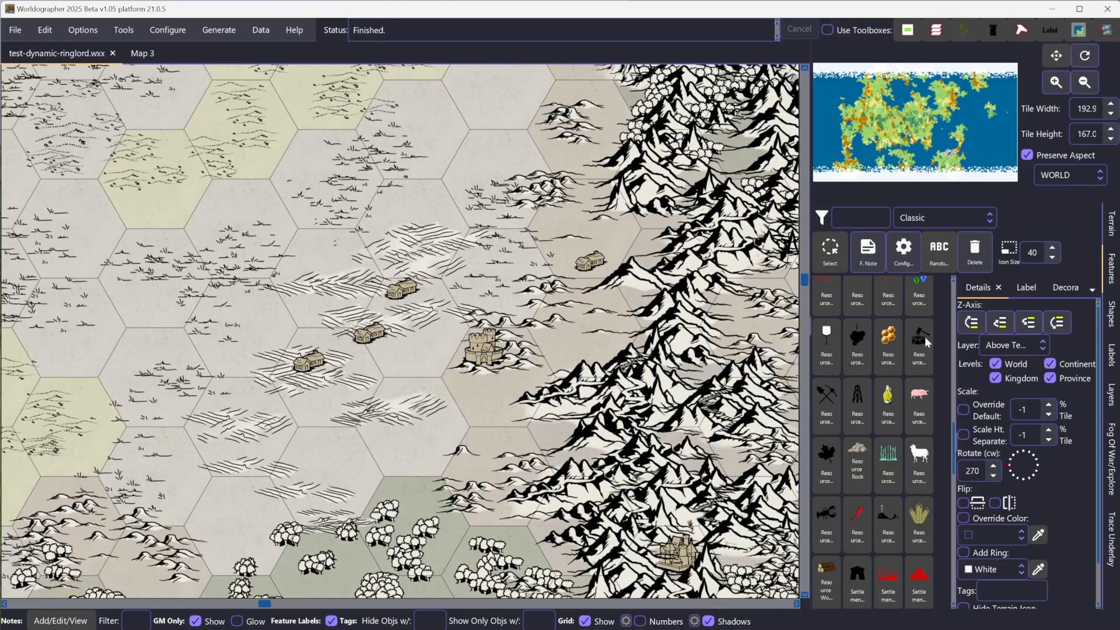
{"action": "double_click", "coordinate": [1031, 252]}
{"action": "type", "text": "70"}
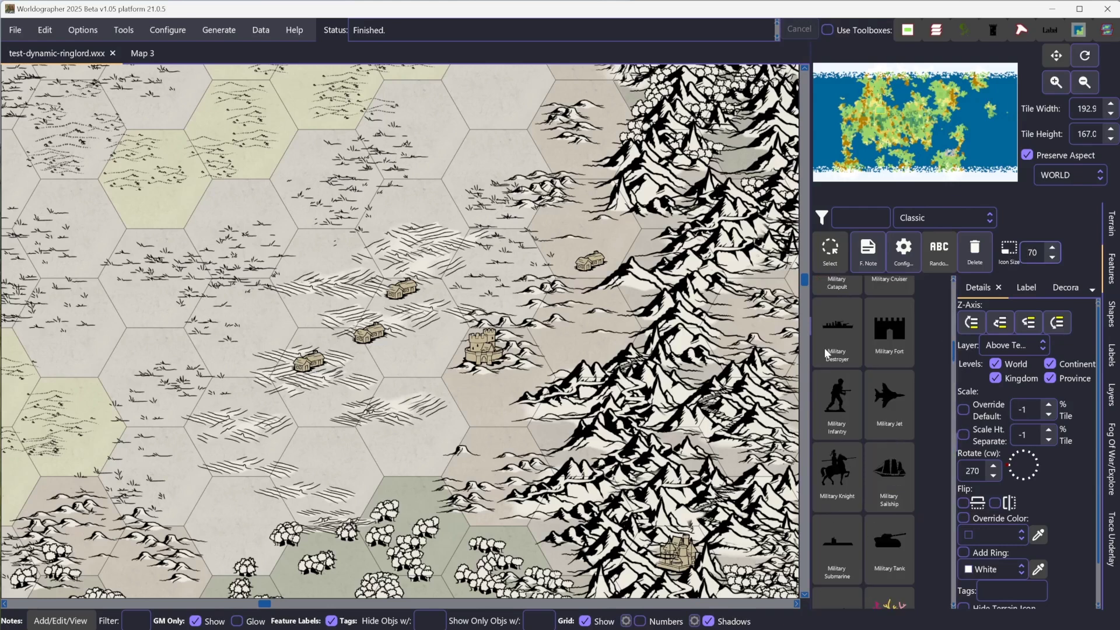
{"action": "left_click", "coordinate": [1054, 257]}
{"action": "left_click", "coordinate": [1053, 257]}
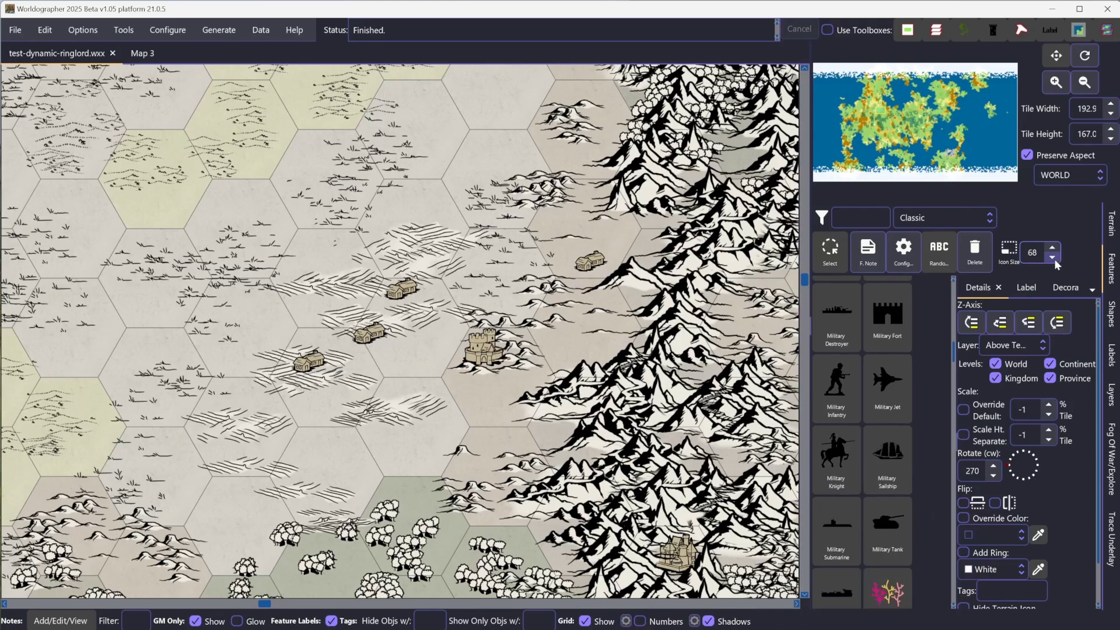
{"action": "left_click", "coordinate": [1053, 258]}
{"action": "left_click", "coordinate": [1053, 257]}
{"action": "left_click", "coordinate": [1053, 257]}
{"action": "left_click", "coordinate": [1054, 257]}
{"action": "left_click", "coordinate": [1053, 257]}
{"action": "left_click", "coordinate": [1053, 257]}
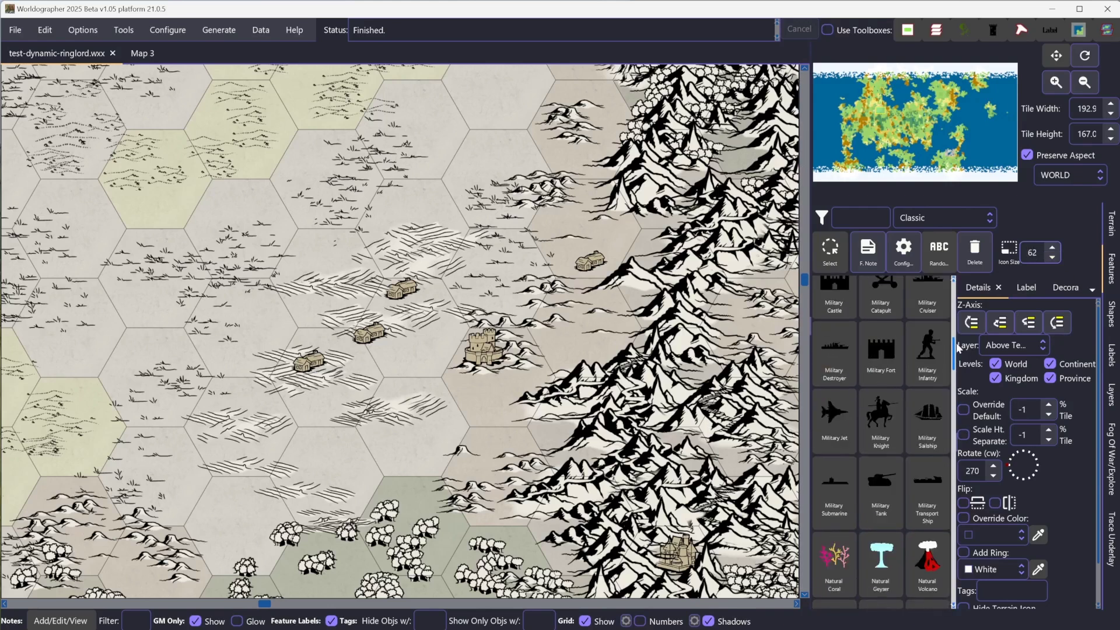
{"action": "left_click_drag", "start_coordinate": [957, 349], "coordinate": [962, 297]}
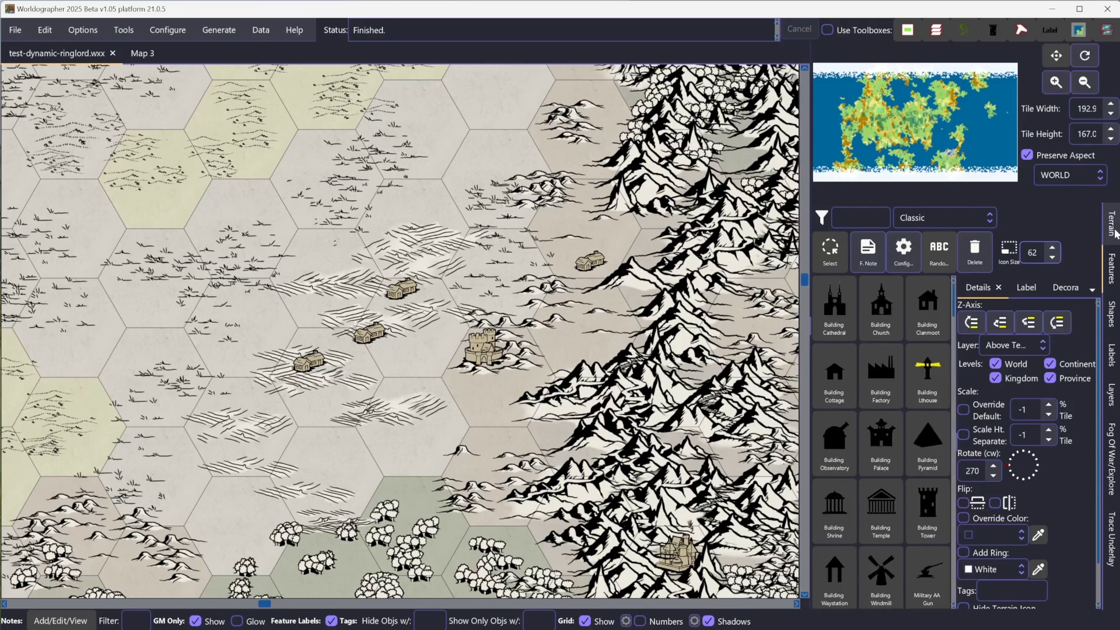
- Enlarge the Terrain palette swatches to size 70, then return to Features
{"action": "left_click", "coordinate": [1111, 223]}
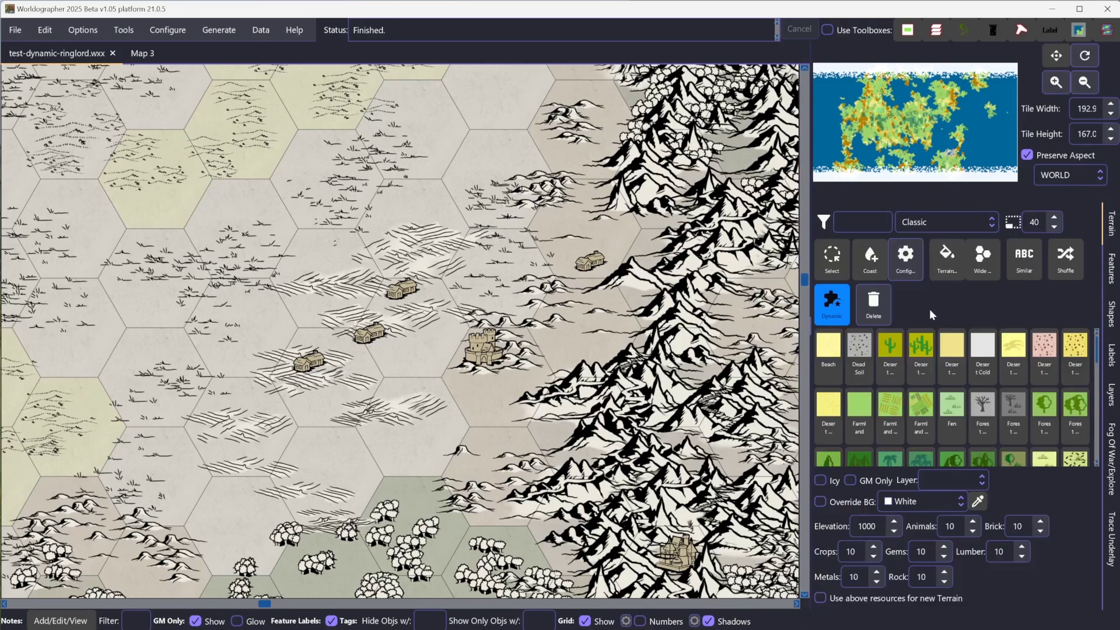
{"action": "double_click", "coordinate": [1031, 222]}
{"action": "type", "text": "70"}
{"action": "key", "text": "Return"}
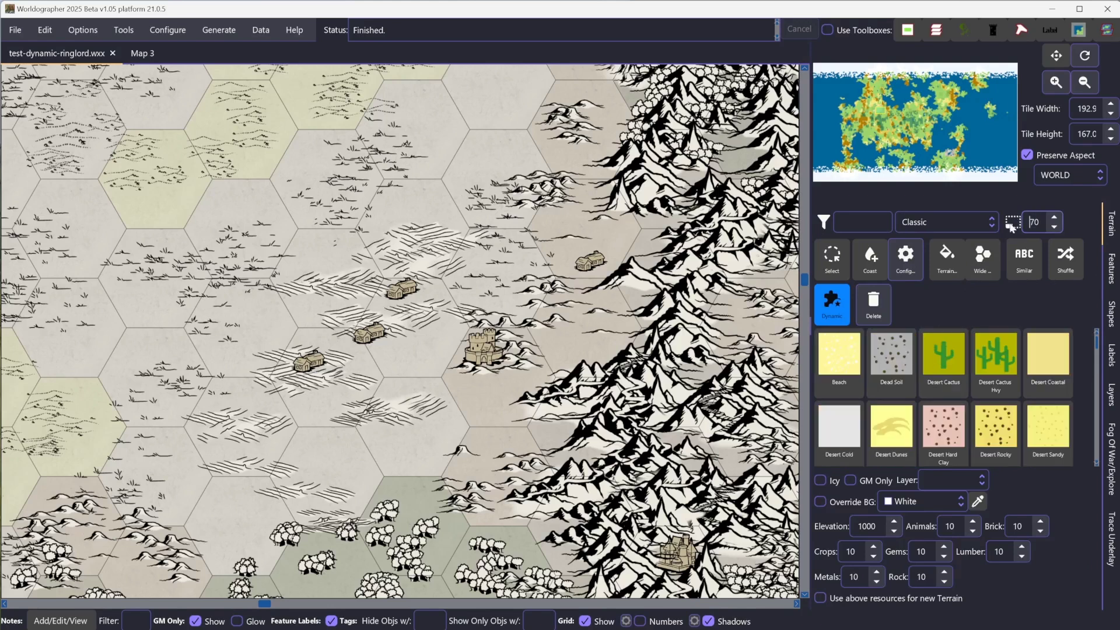
{"action": "scroll", "coordinate": [1096, 367], "scroll_direction": "down", "scroll_amount": 3}
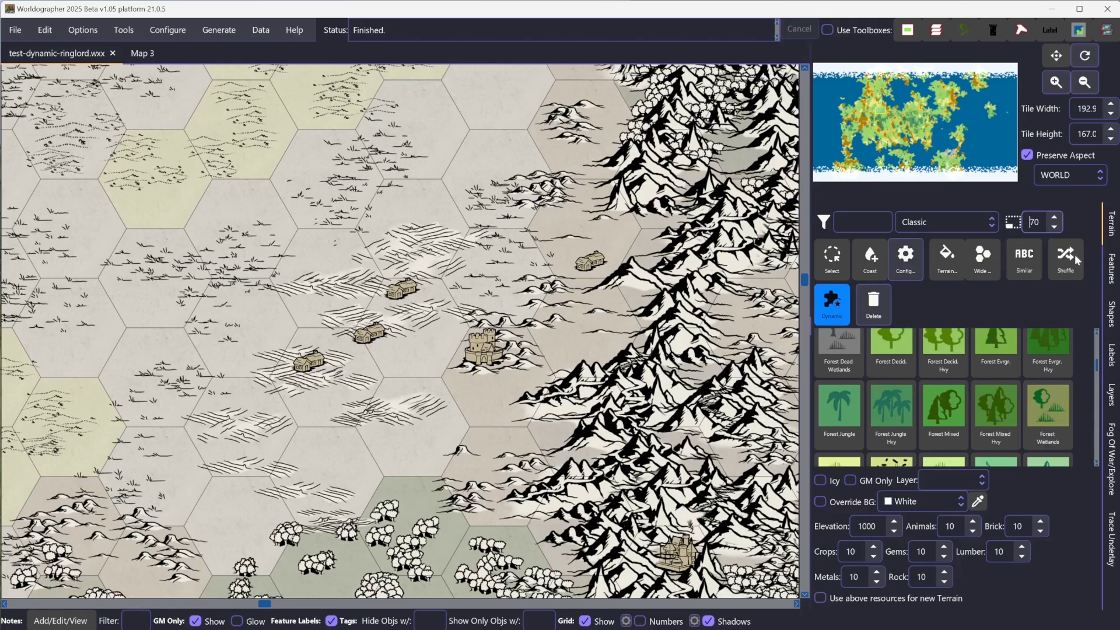
{"action": "left_click", "coordinate": [1114, 273]}
- Switch the feature set to Isometric Region and browse its Other icons, like beacon and cave
{"action": "left_click", "coordinate": [938, 216]}
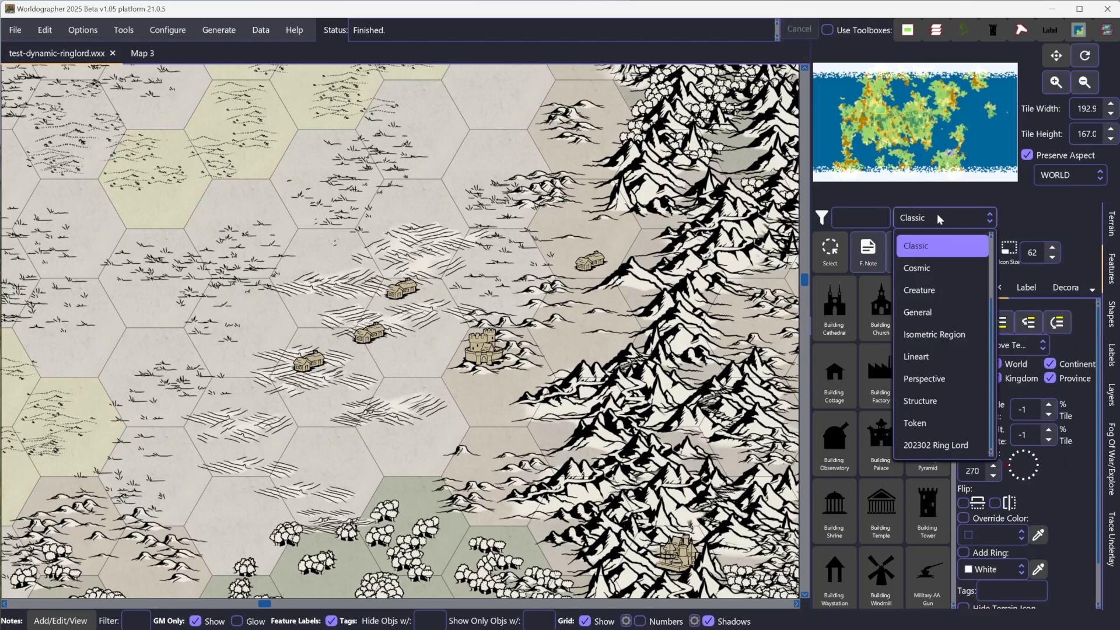
{"action": "left_click", "coordinate": [932, 336]}
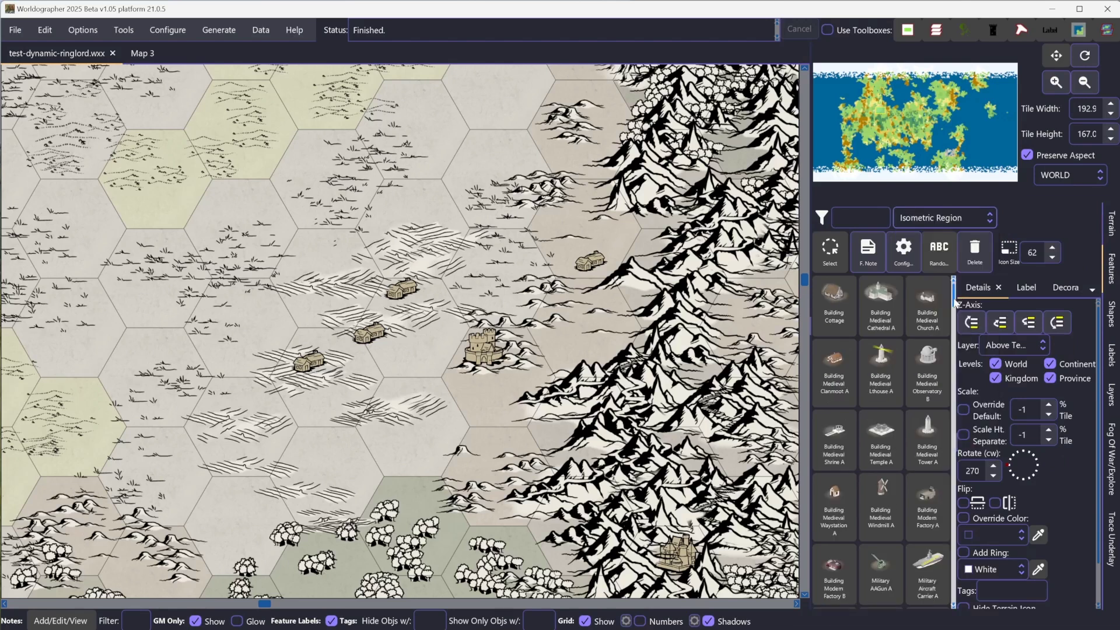
{"action": "scroll", "coordinate": [936, 310], "scroll_direction": "down", "scroll_amount": 5}
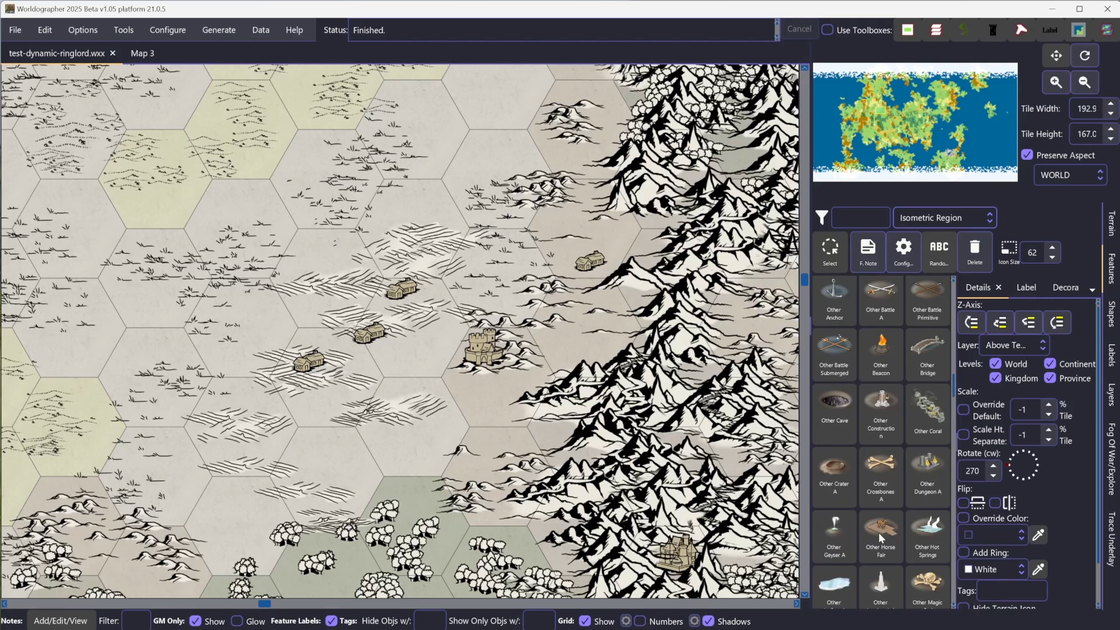
{"action": "left_click_drag", "start_coordinate": [954, 385], "coordinate": [954, 409]}
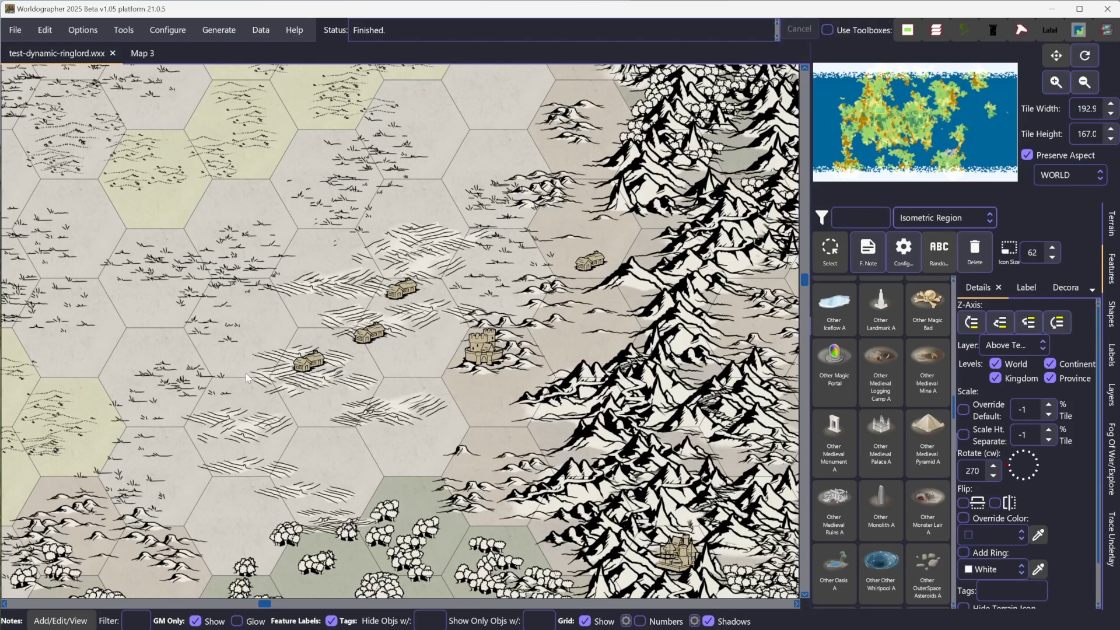
- Switch the feature set to 202302 Ring Lord and scroll to its Forest icons
{"action": "left_click", "coordinate": [940, 219]}
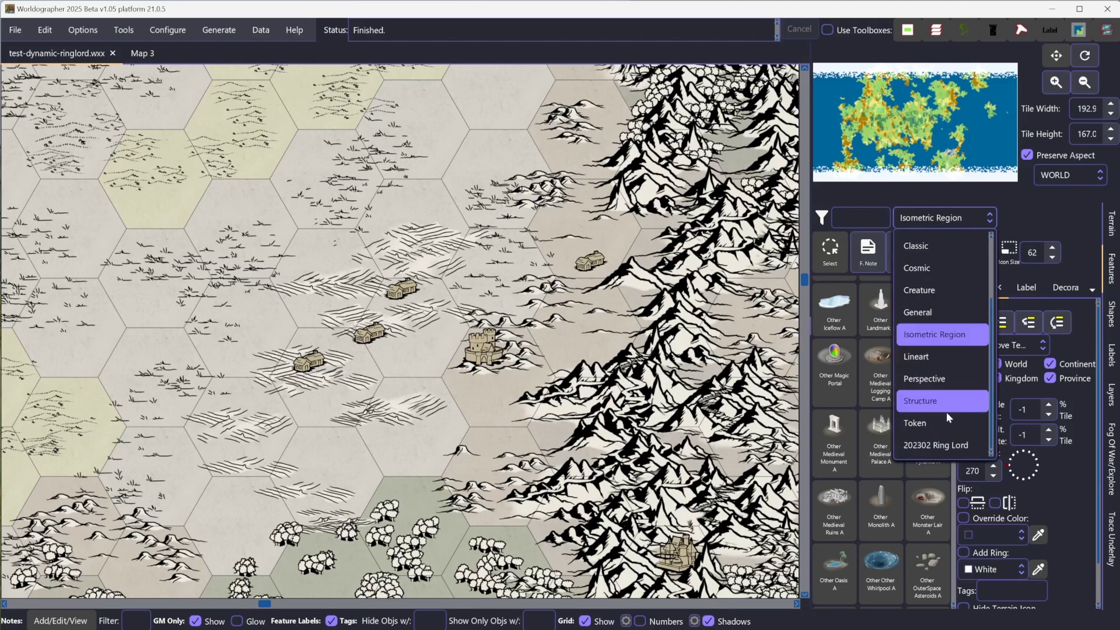
{"action": "left_click", "coordinate": [959, 445]}
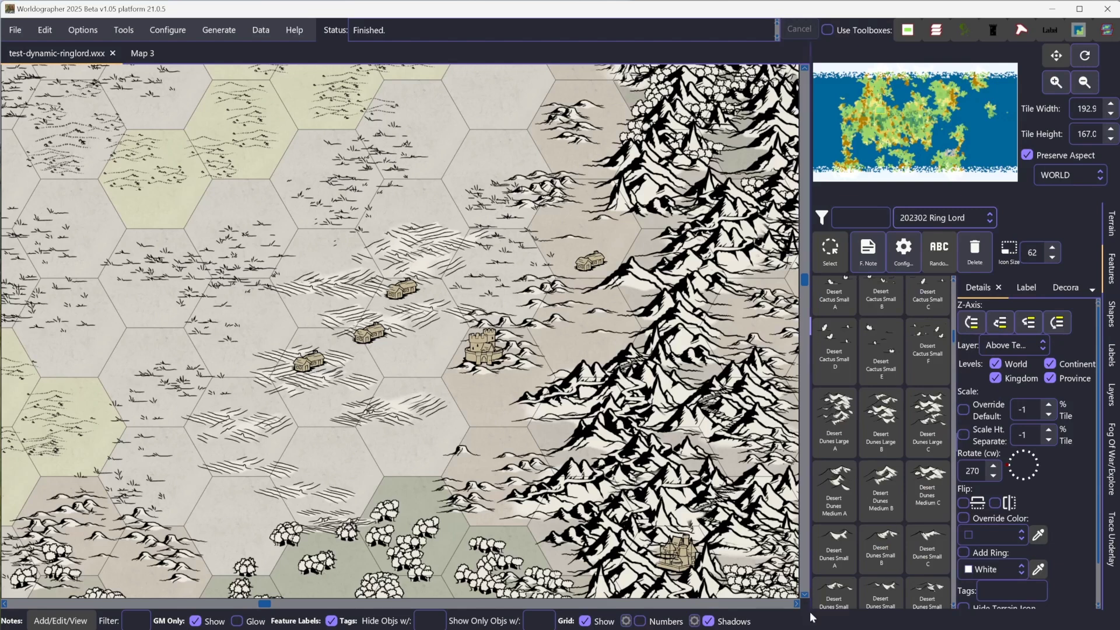
{"action": "scroll", "coordinate": [943, 374], "scroll_direction": "down", "scroll_amount": 5}
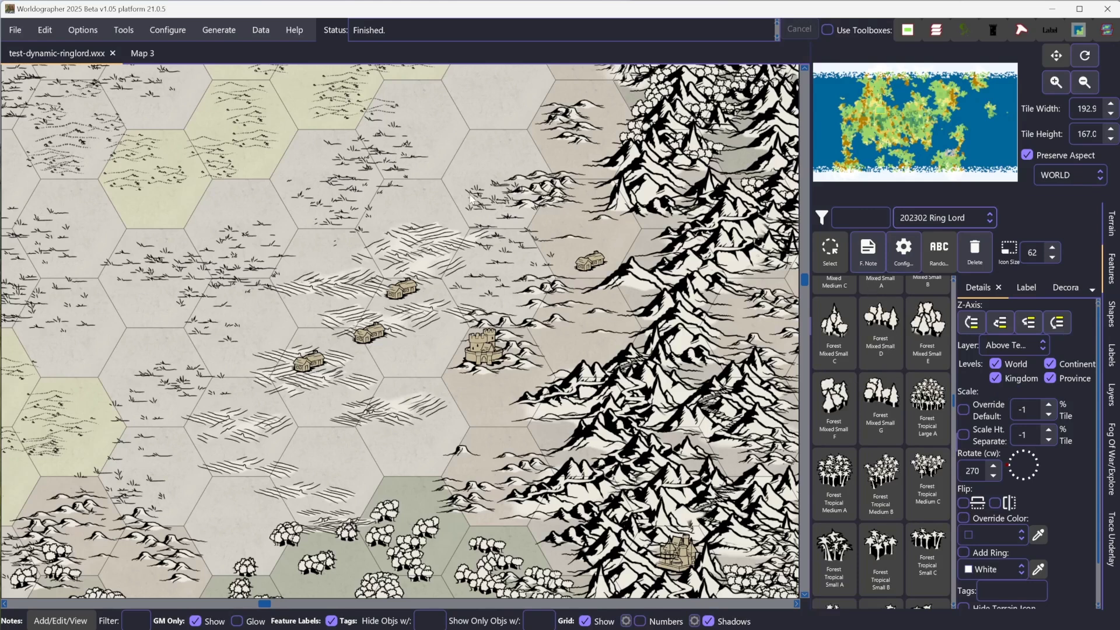
{"action": "left_click", "coordinate": [163, 29]}
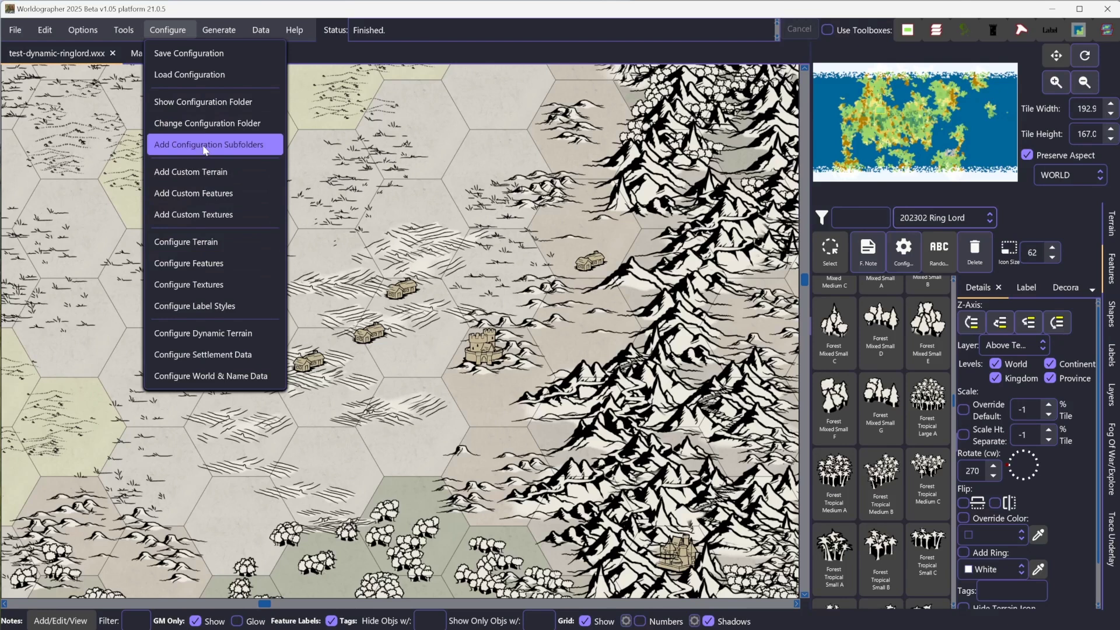
- View the Show/Change Configuration Folder notice, then dismiss it with OK
{"action": "left_click", "coordinate": [190, 102]}
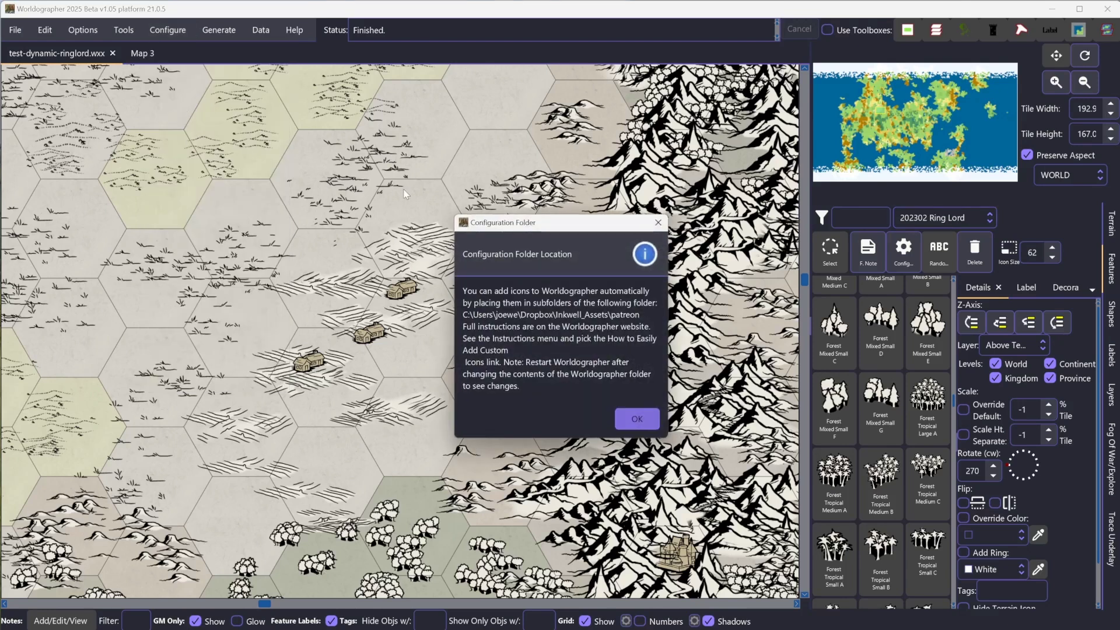
{"action": "left_click_drag", "start_coordinate": [530, 226], "coordinate": [463, 179]}
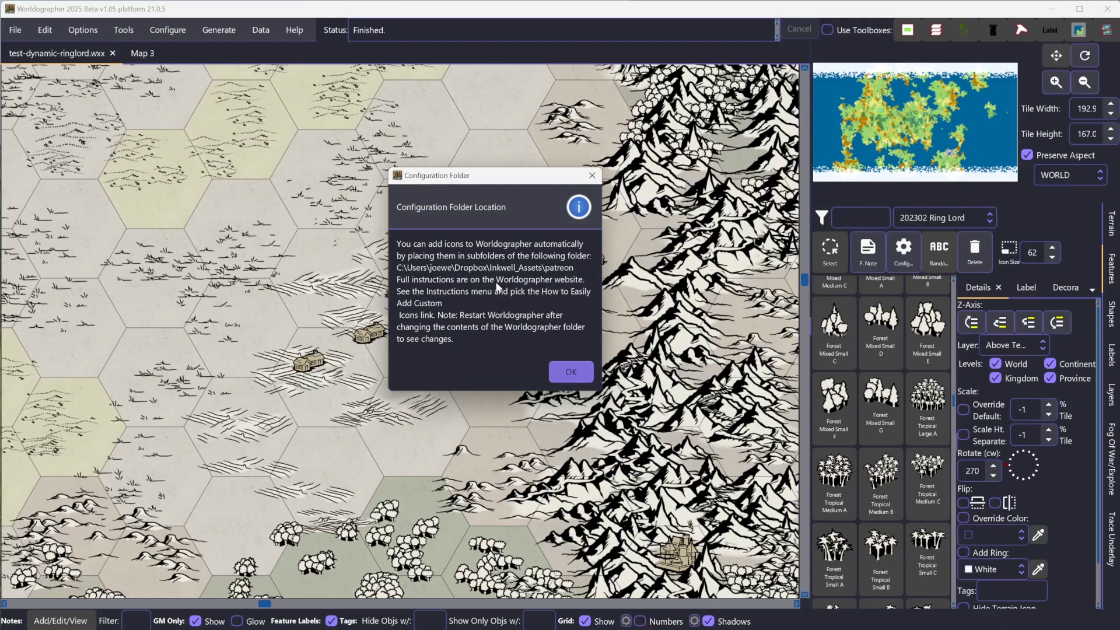
{"action": "left_click", "coordinate": [568, 373]}
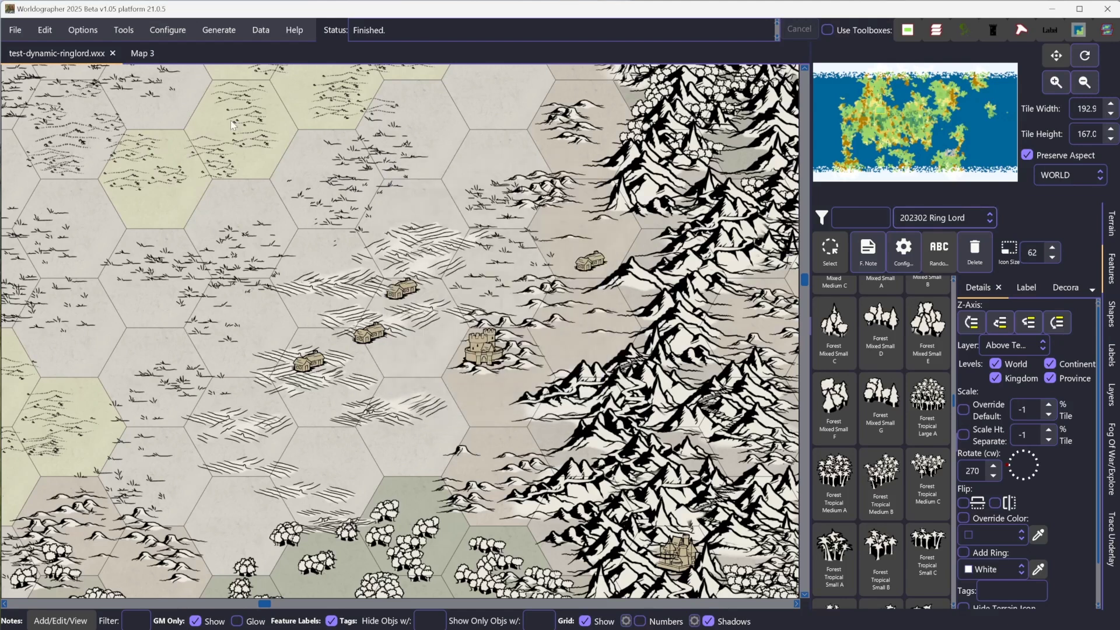
{"action": "left_click", "coordinate": [180, 37]}
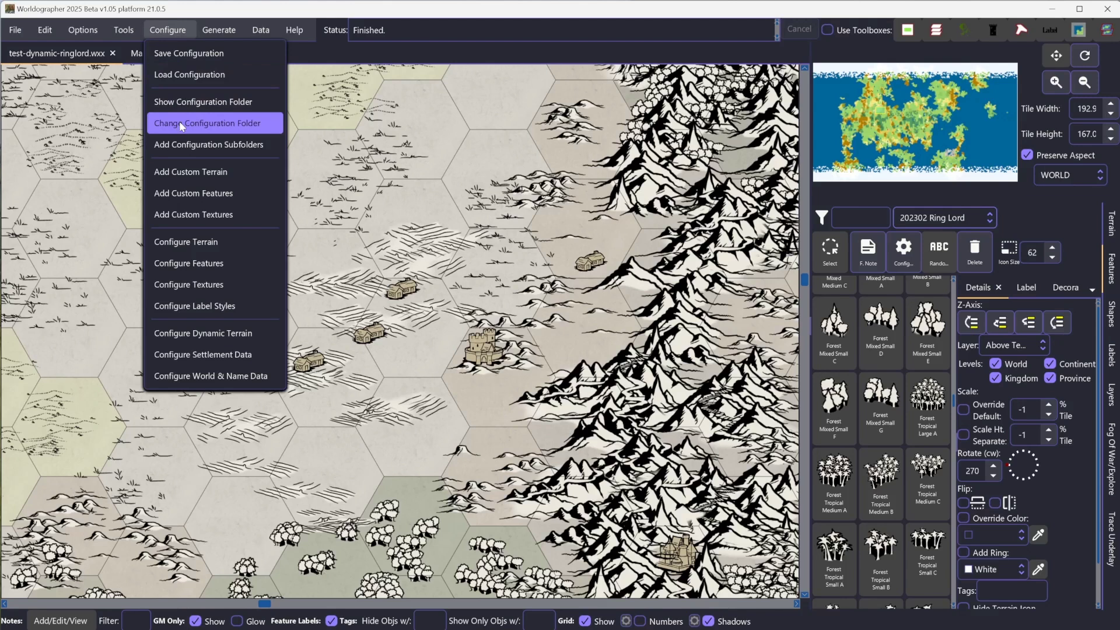
{"action": "left_click", "coordinate": [196, 148]}
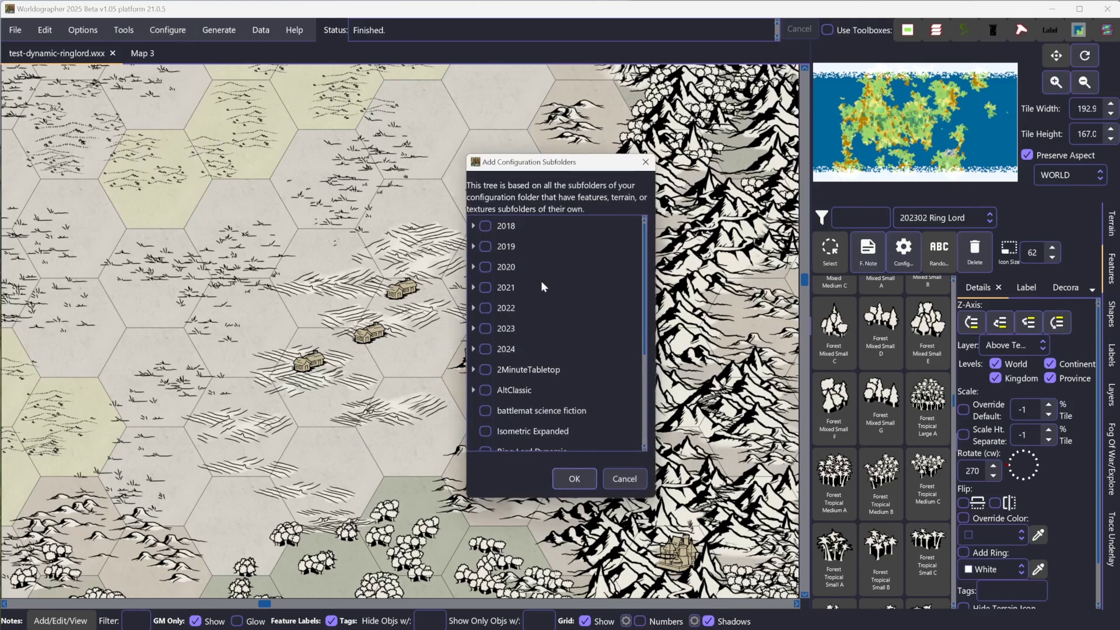
{"action": "left_click", "coordinate": [472, 329]}
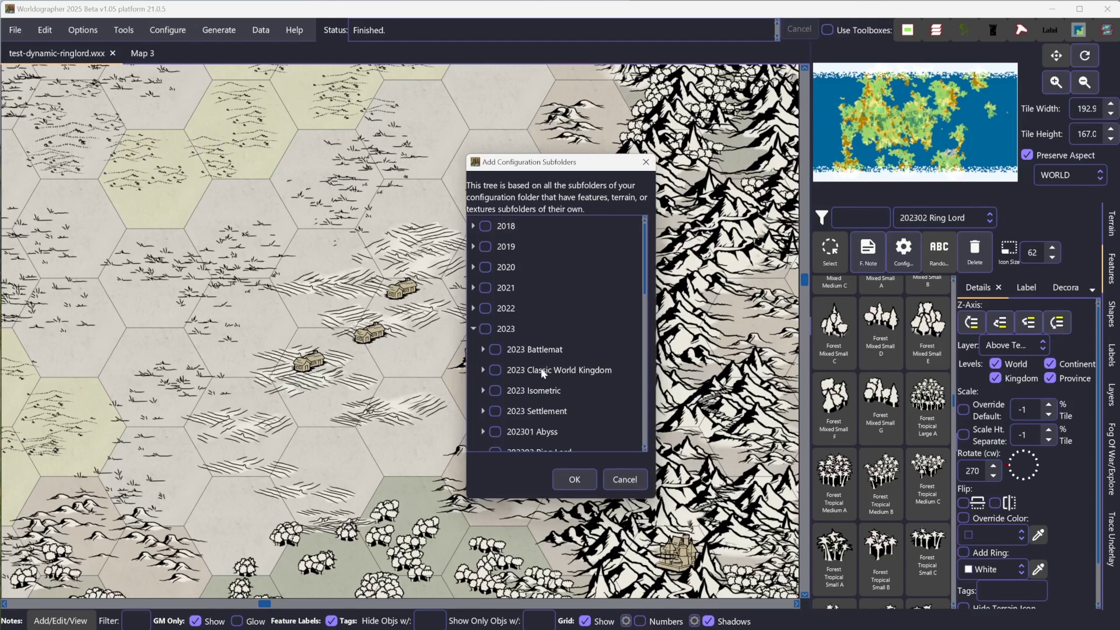
{"action": "scroll", "coordinate": [535, 370], "scroll_direction": "down", "scroll_amount": 1}
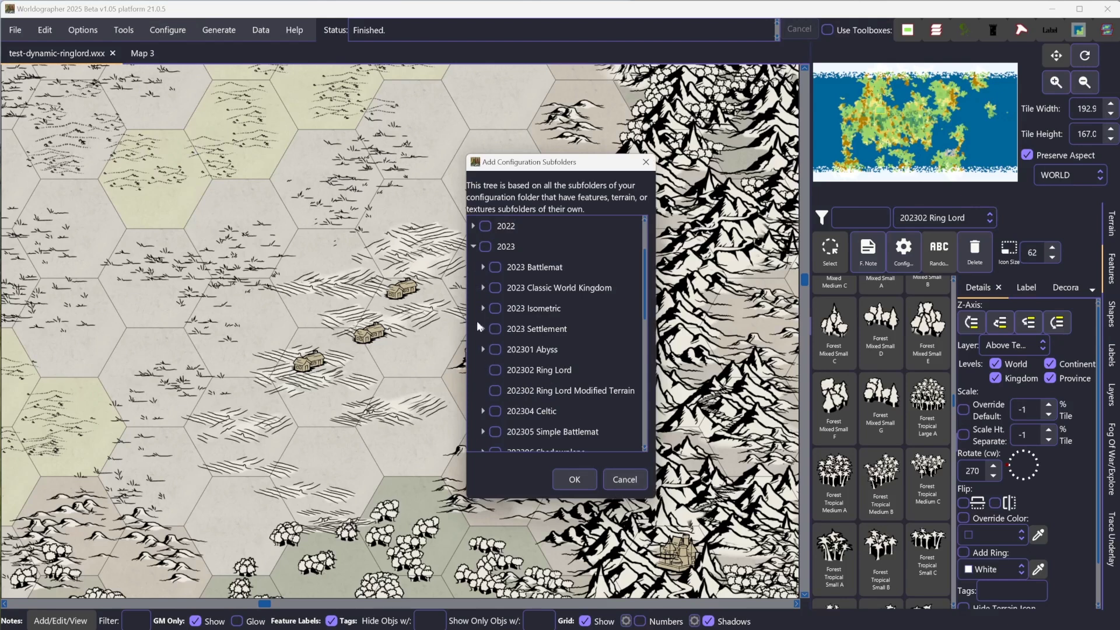
{"action": "left_click", "coordinate": [627, 481]}
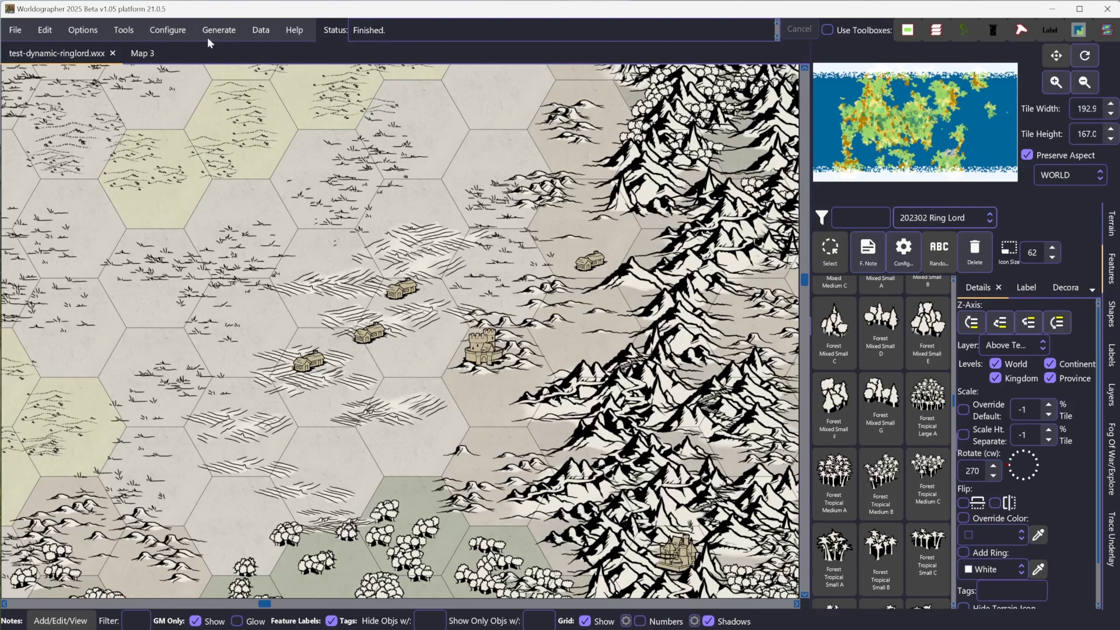
- Open Configure Dynamic Terrain and enlarge the dialog to show 2nd/3rd matches and more terrains
{"action": "left_click", "coordinate": [173, 32]}
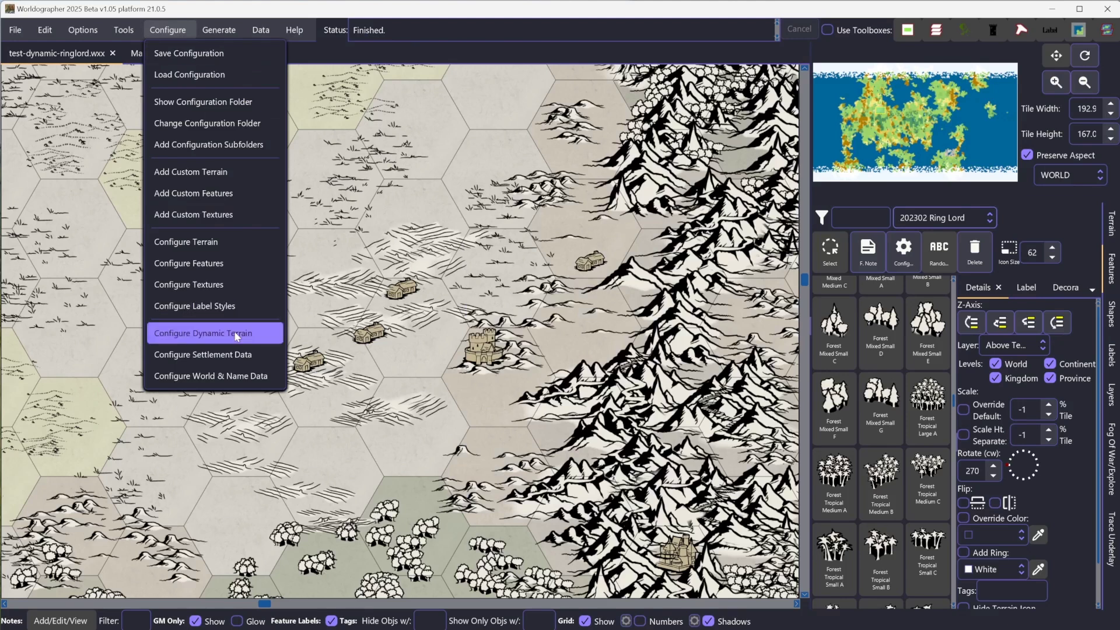
{"action": "key", "text": "Right"}
{"action": "key", "text": "Left"}
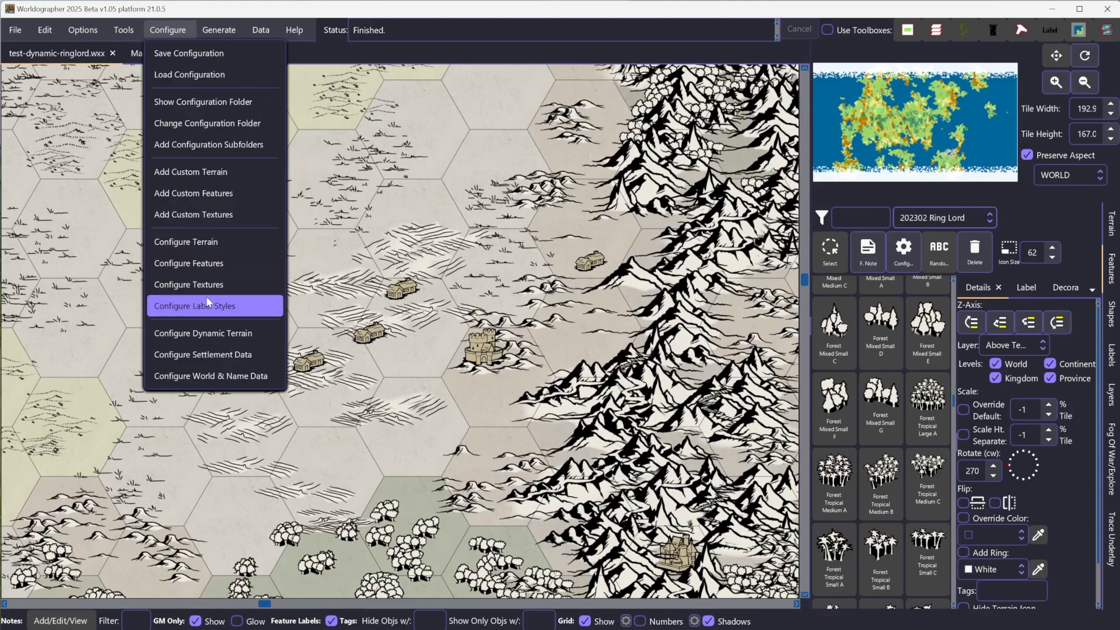
{"action": "left_click", "coordinate": [207, 334]}
{"action": "left_click_drag", "start_coordinate": [611, 198], "coordinate": [310, 132]}
{"action": "left_click_drag", "start_coordinate": [725, 341], "coordinate": [1056, 322]}
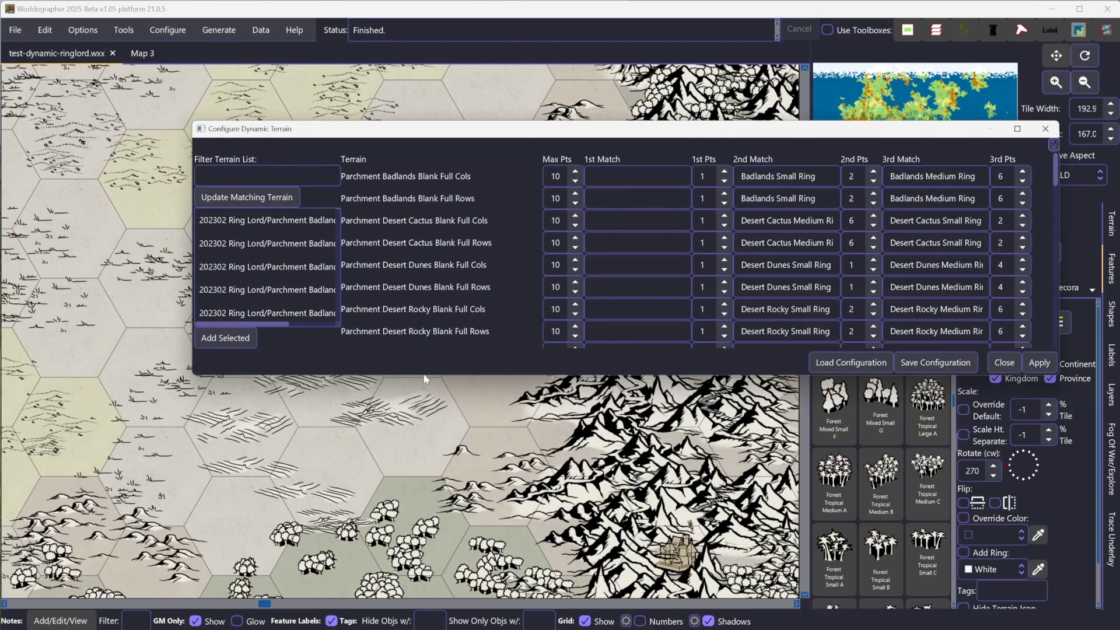
{"action": "left_click_drag", "start_coordinate": [423, 376], "coordinate": [418, 483]}
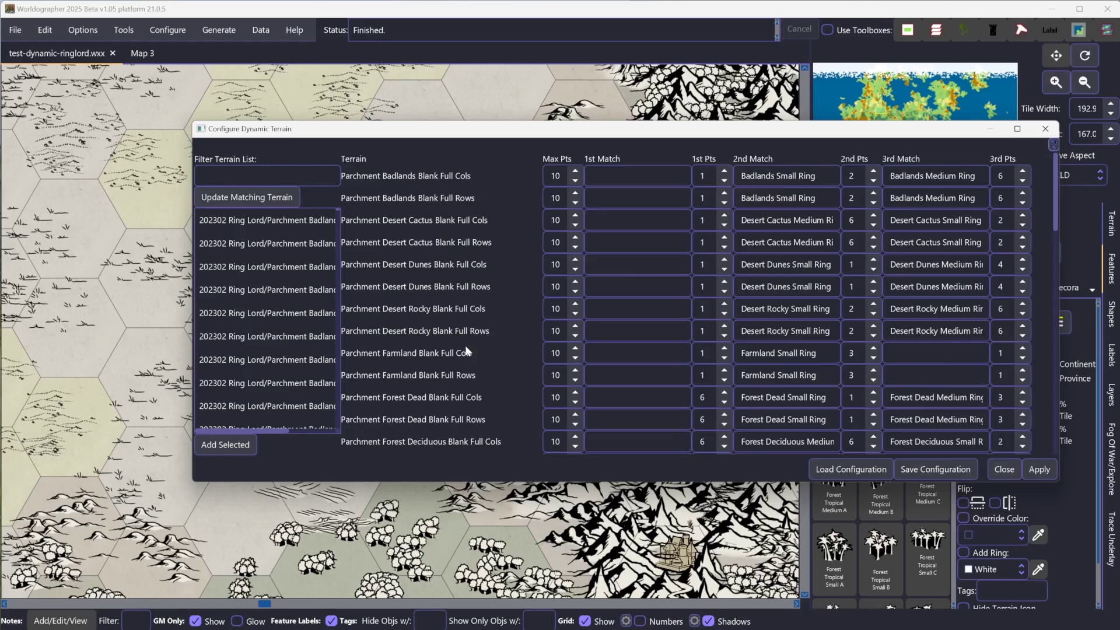
- Filter the available terrain list by 'forest'
{"action": "scroll", "coordinate": [467, 342], "scroll_direction": "down", "scroll_amount": 1}
{"action": "scroll", "coordinate": [468, 342], "scroll_direction": "down", "scroll_amount": 1}
{"action": "scroll", "coordinate": [466, 341], "scroll_direction": "up", "scroll_amount": 2}
{"action": "left_click", "coordinate": [230, 173]}
{"action": "type", "text": "forest"}
{"action": "left_click", "coordinate": [233, 200]}
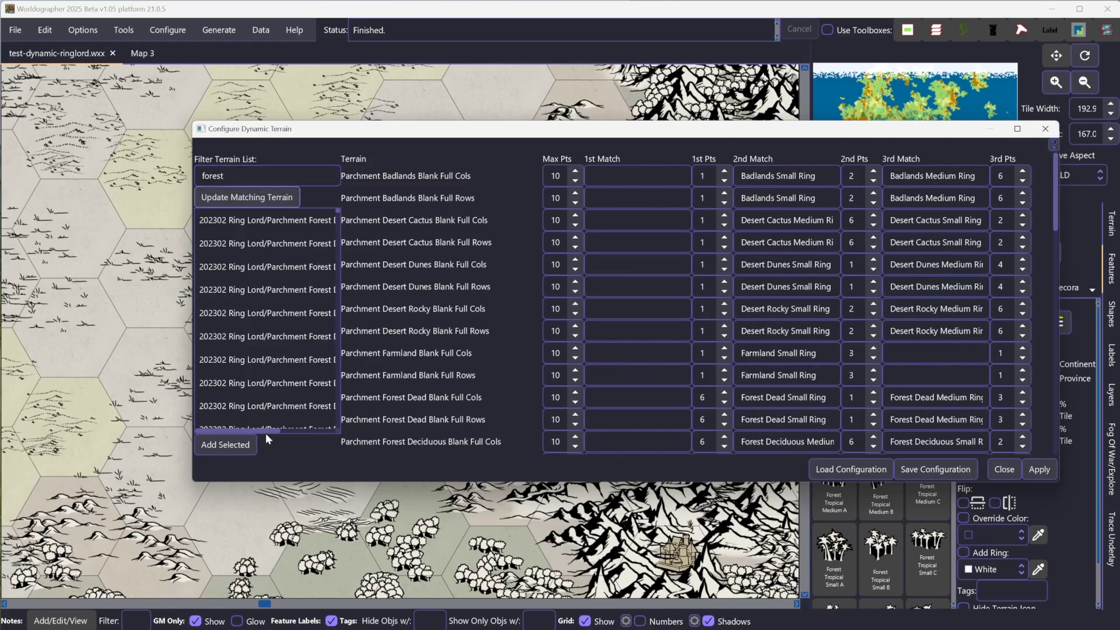
{"action": "left_click_drag", "start_coordinate": [279, 432], "coordinate": [311, 432]}
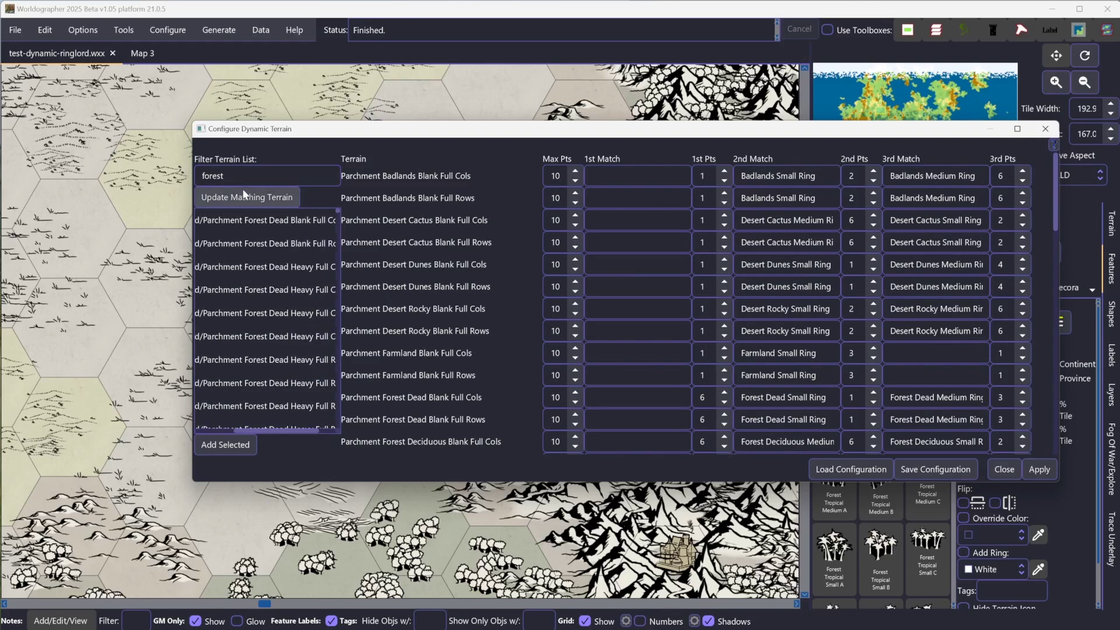
- Extend the filter to 'forest classic' to list Classic/Flat and Hills Forest terrains
{"action": "left_click", "coordinate": [244, 171]}
{"action": "type", "text": "classic"}
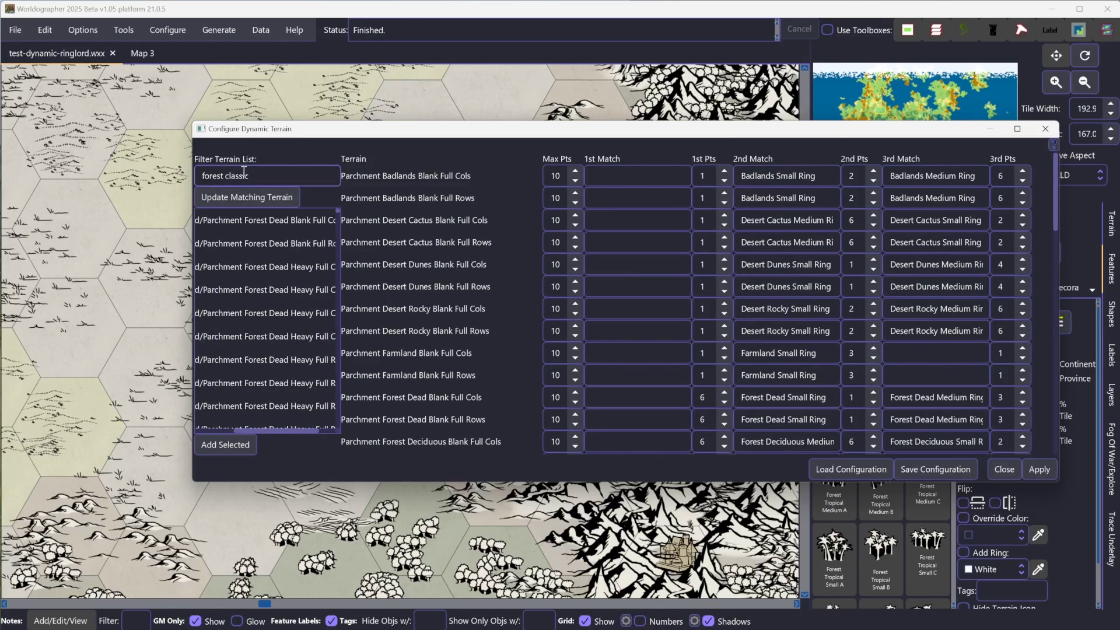
{"action": "left_click", "coordinate": [250, 197]}
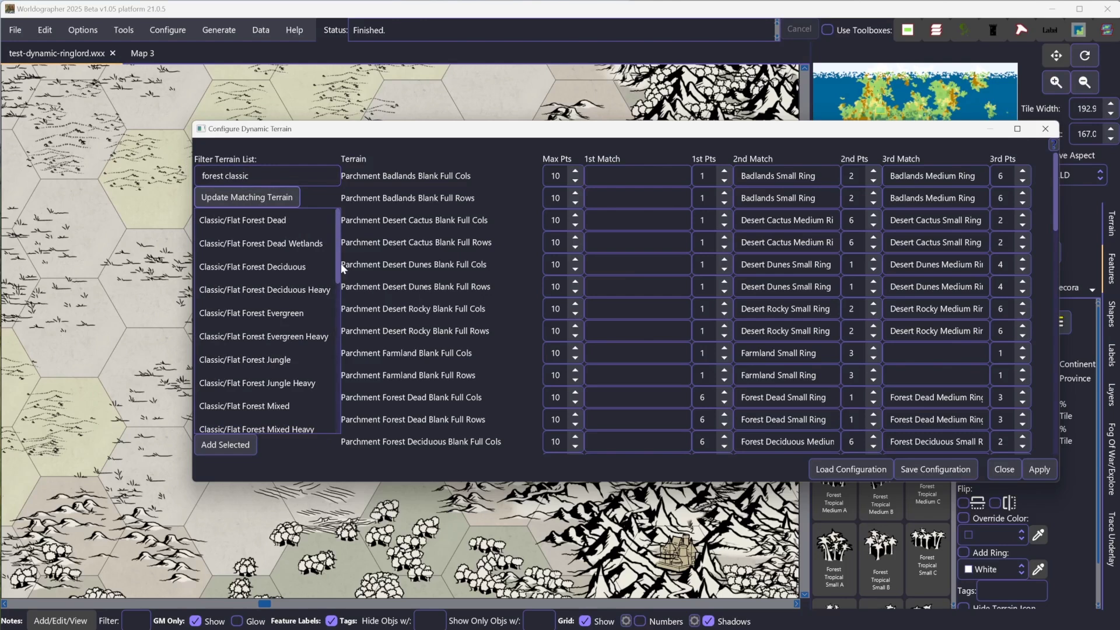
{"action": "left_click_drag", "start_coordinate": [341, 263], "coordinate": [342, 296]}
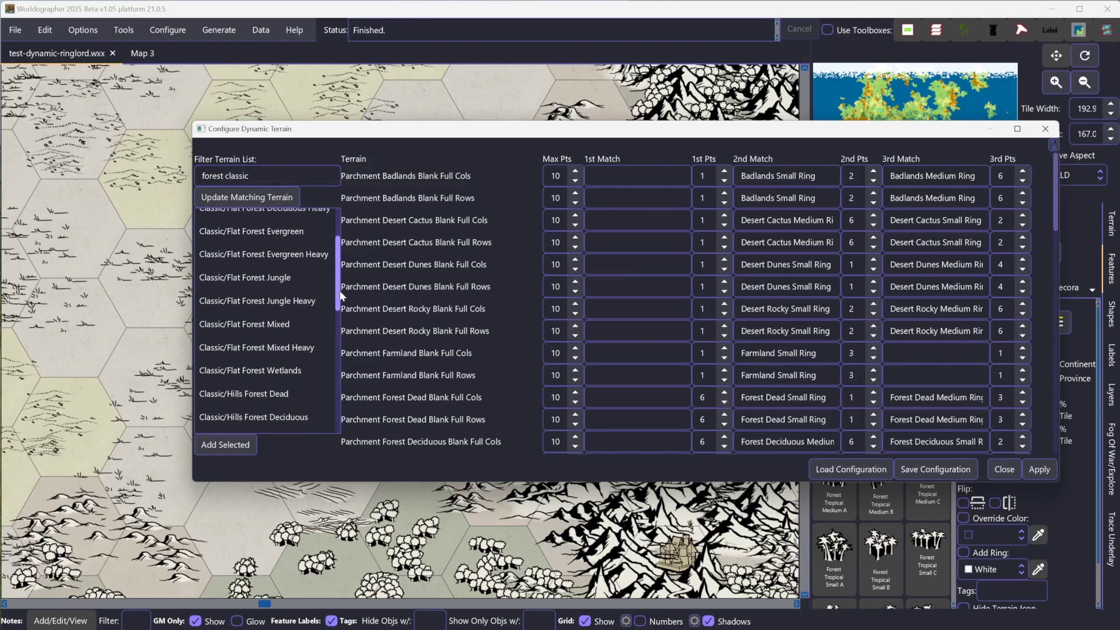
{"action": "scroll", "coordinate": [274, 334], "scroll_direction": "up", "scroll_amount": 3}
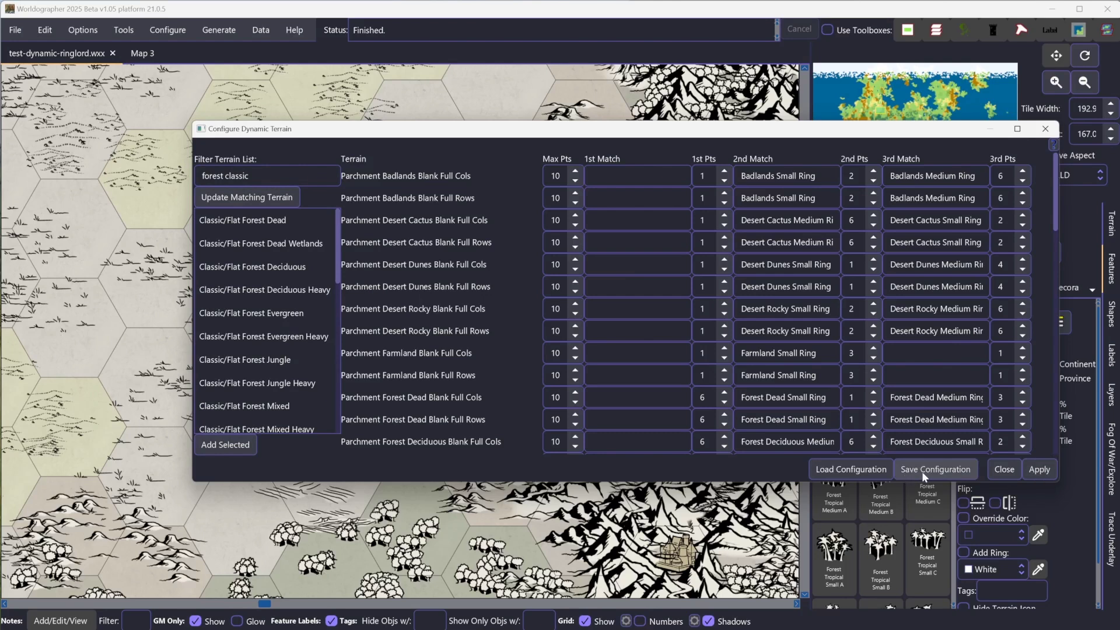
- Close Configure Dynamic Terrain and zoom out over the forest, hill and desert area
{"action": "left_click", "coordinate": [998, 469]}
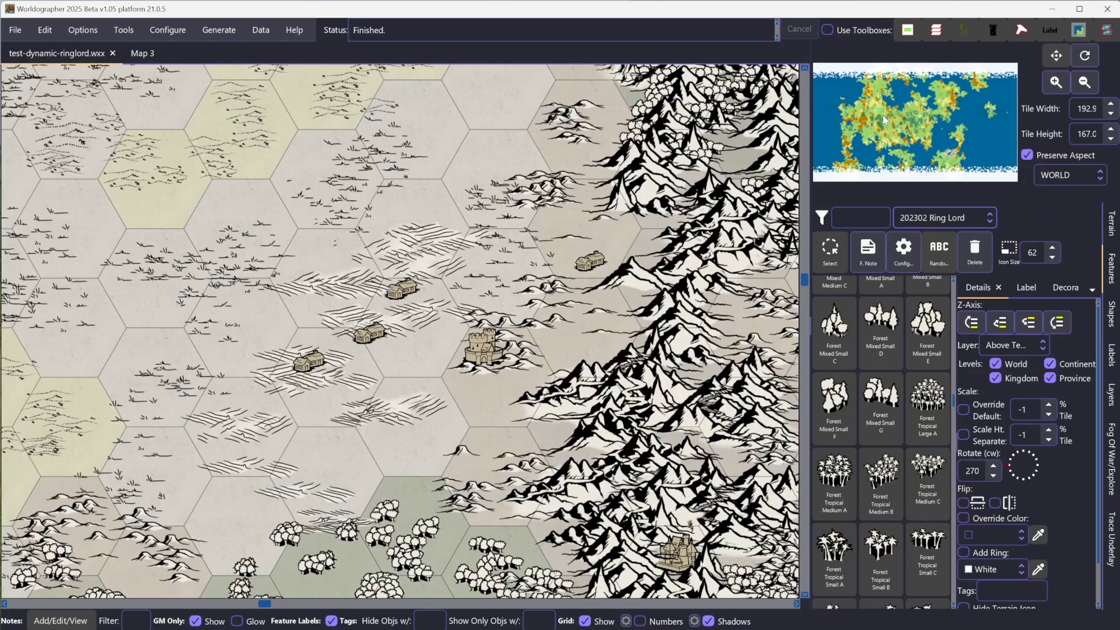
{"action": "left_click_drag", "start_coordinate": [883, 114], "coordinate": [948, 100]}
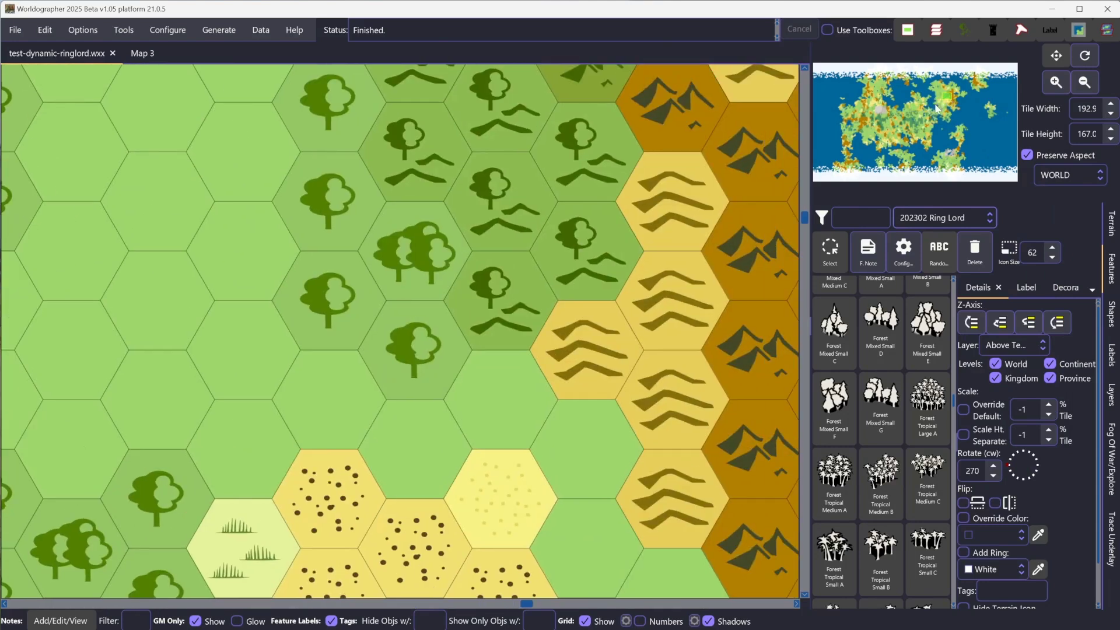
{"action": "scroll", "coordinate": [616, 266], "scroll_direction": "down", "scroll_amount": 1}
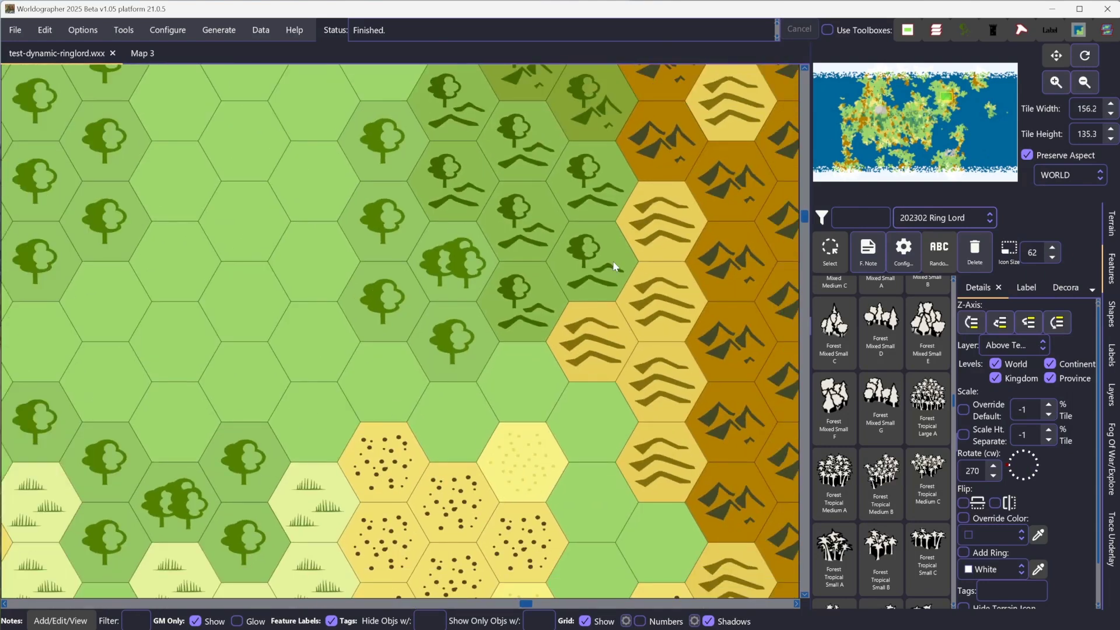
{"action": "scroll", "coordinate": [608, 275], "scroll_direction": "down", "scroll_amount": 1}
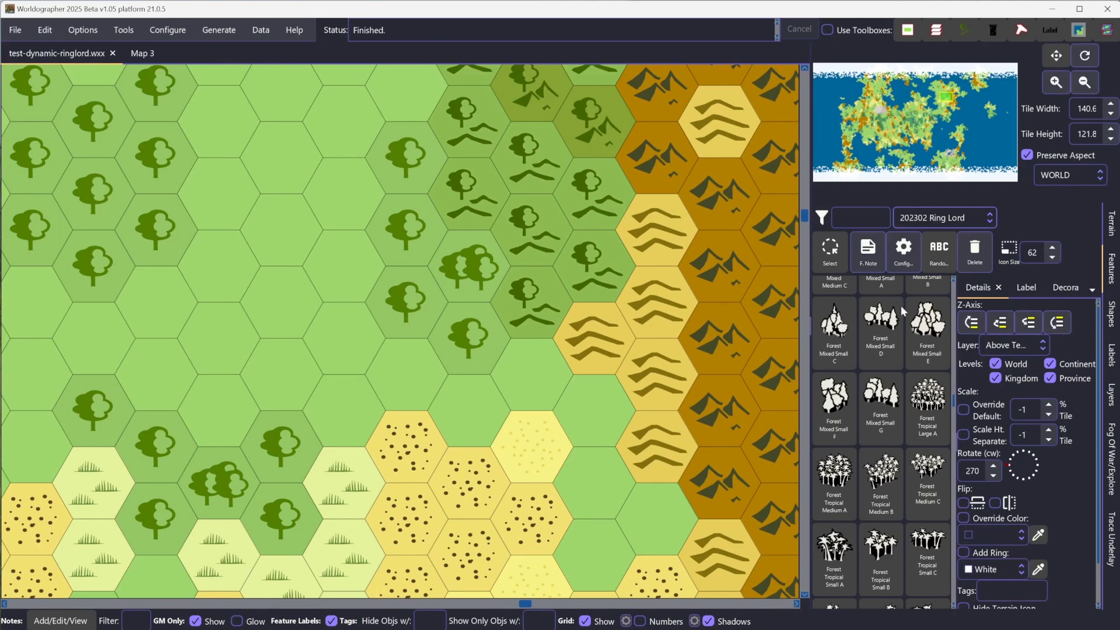
- Show 202302 Ring Lord terrain tiles filtered by 'blank cols'
{"action": "left_click", "coordinate": [1112, 227]}
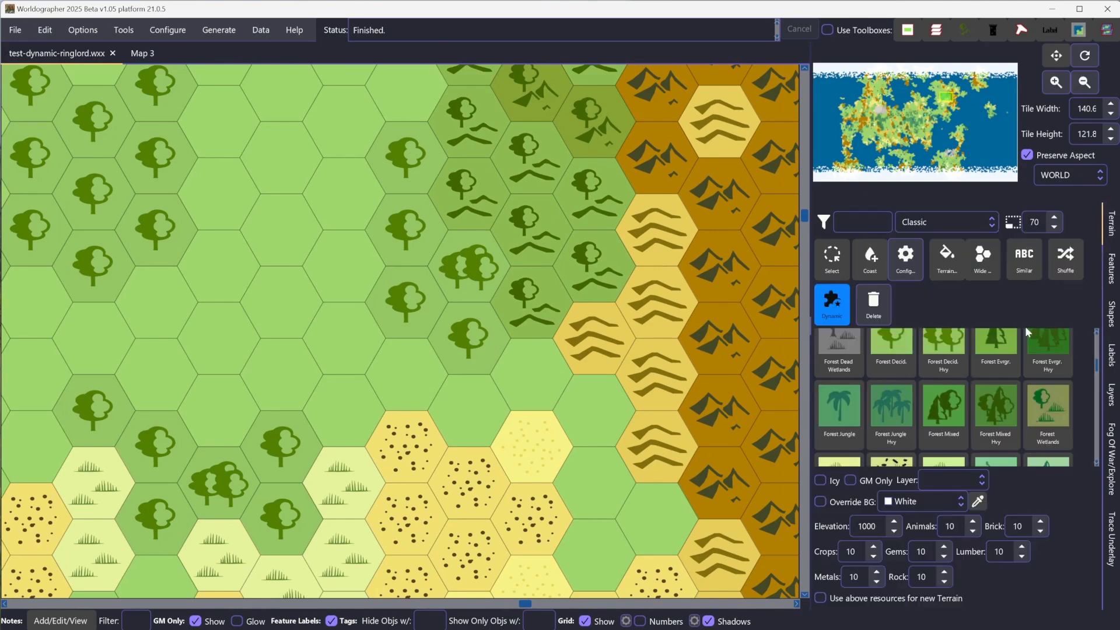
{"action": "left_click", "coordinate": [929, 222]}
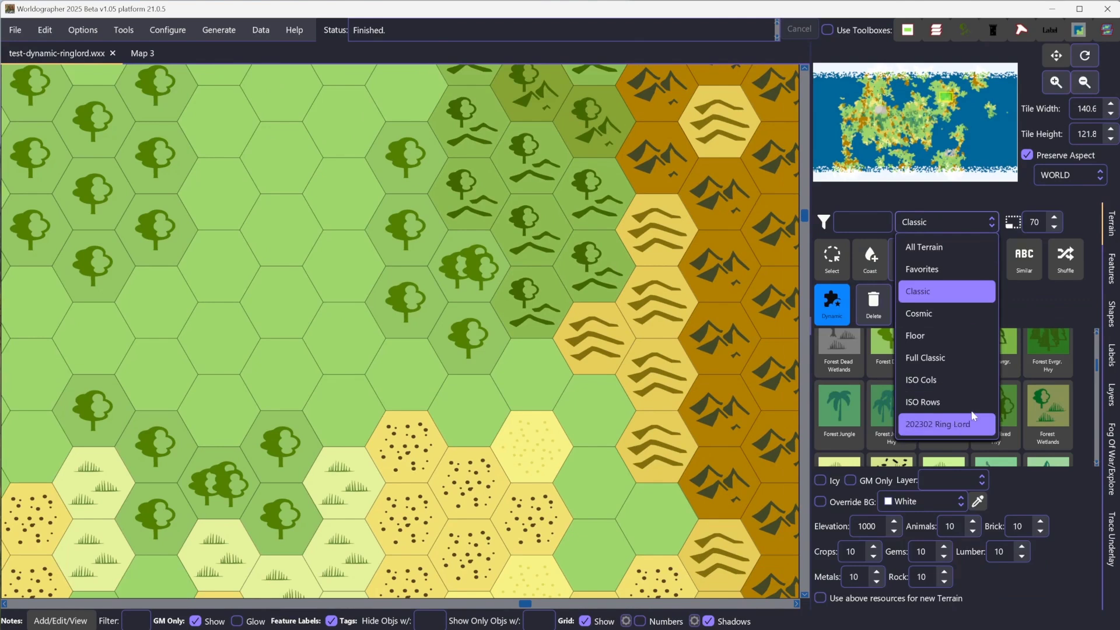
{"action": "left_click", "coordinate": [957, 426]}
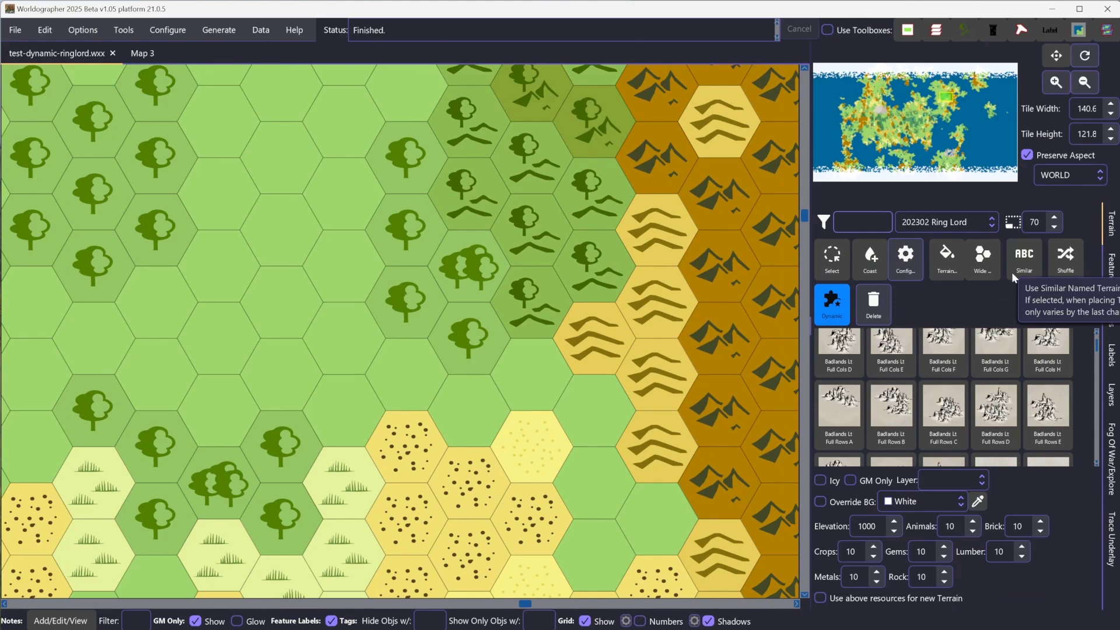
{"action": "type", "text": "blank cols"}
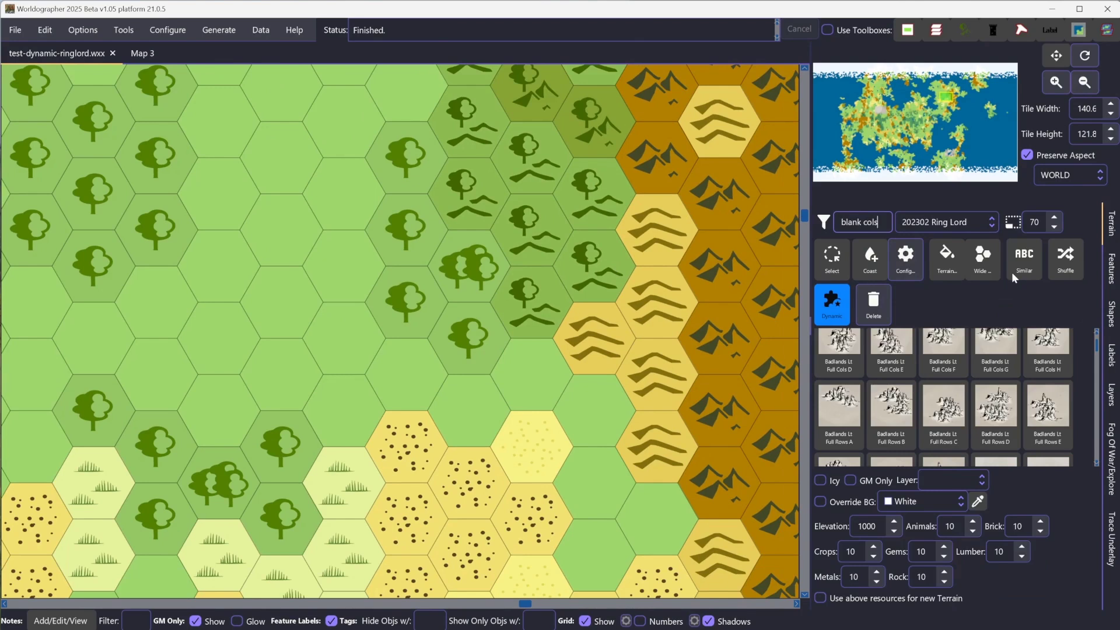
{"action": "key", "text": "Return"}
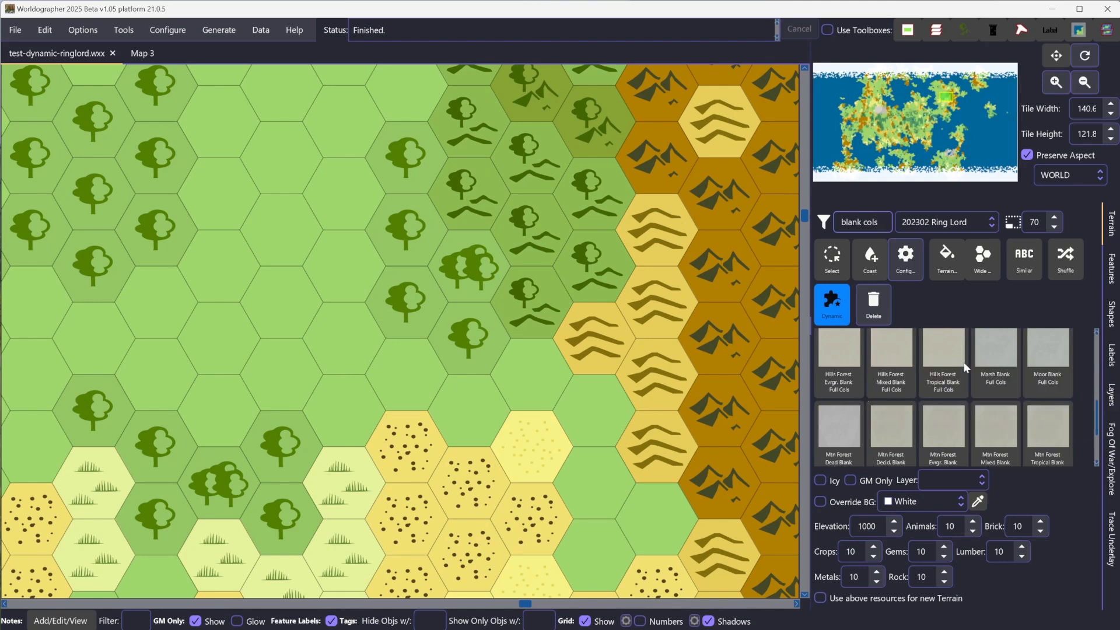
{"action": "scroll", "coordinate": [925, 379], "scroll_direction": "up", "scroll_amount": 3}
{"action": "scroll", "coordinate": [924, 377], "scroll_direction": "up", "scroll_amount": 1}
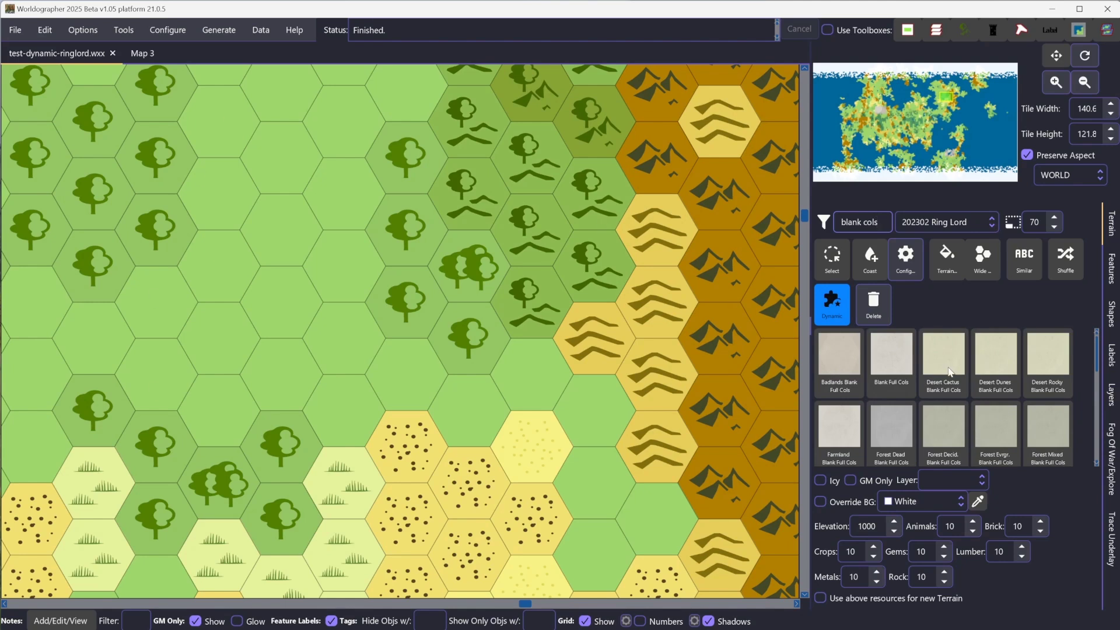
- Paint desert hexes with dynamic Desert Dunes Blank Full Cols, reverting one to plain desert
{"action": "left_click", "coordinate": [1007, 358]}
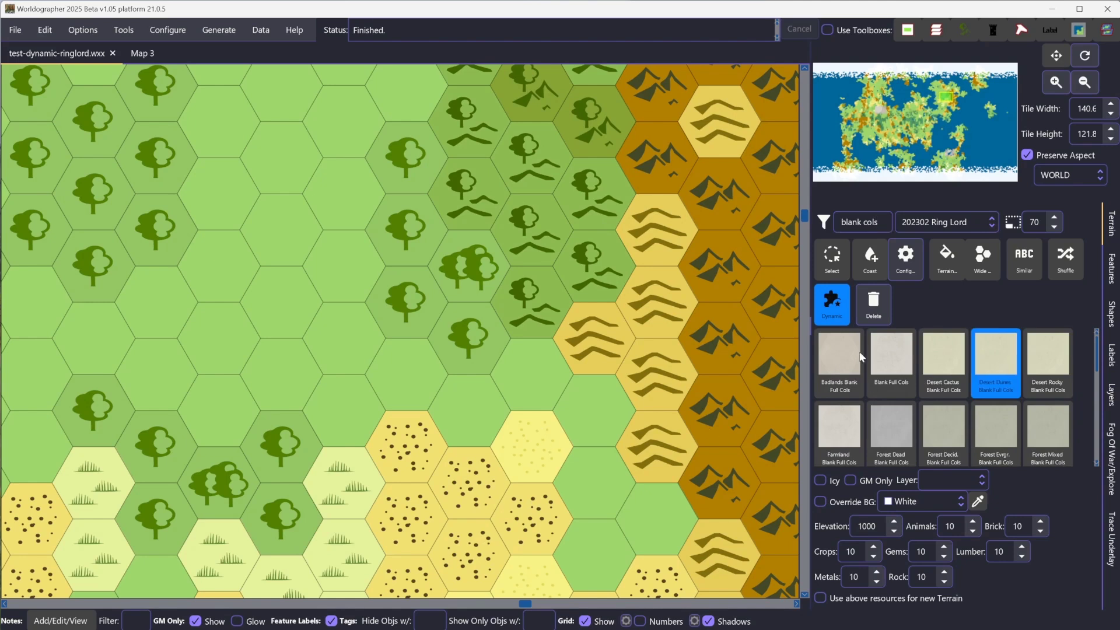
{"action": "left_click", "coordinate": [840, 318]}
{"action": "left_click", "coordinate": [520, 464]}
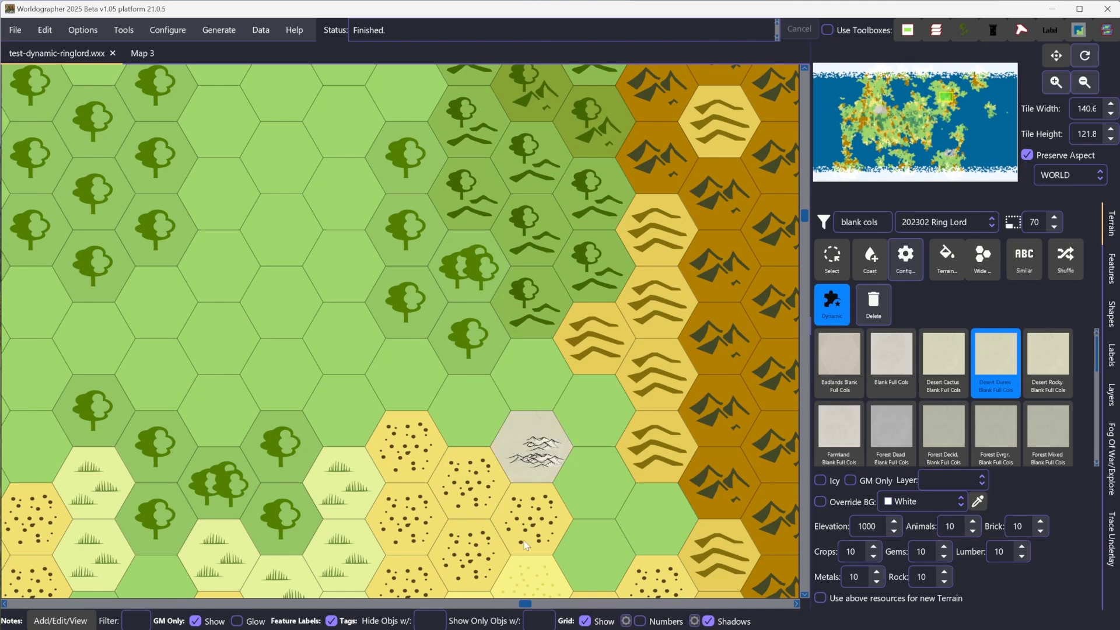
{"action": "left_click", "coordinate": [536, 579]}
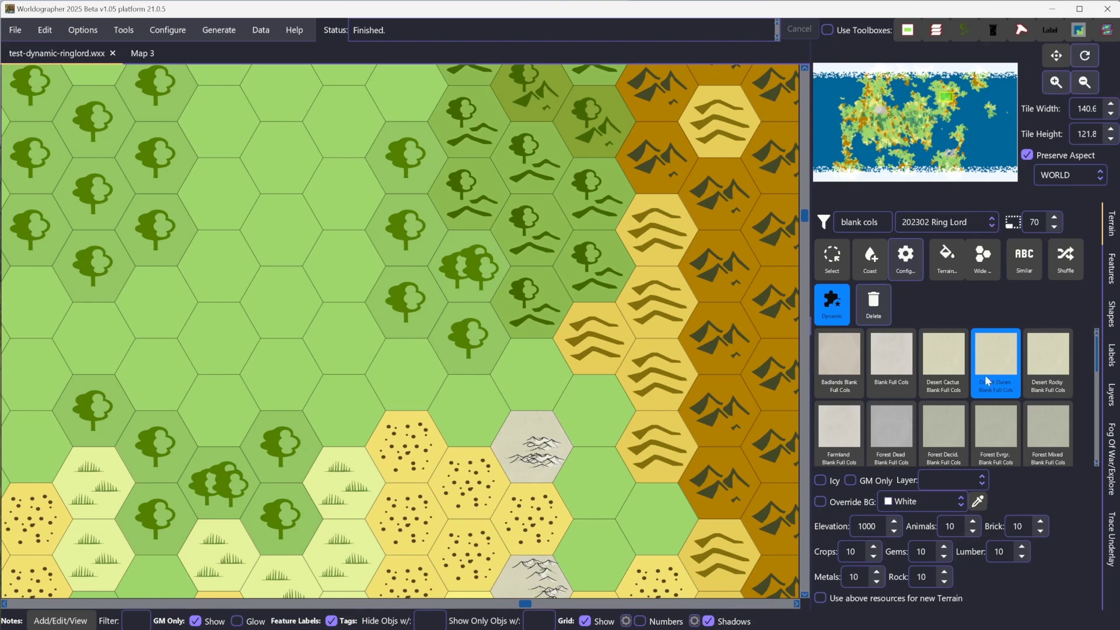
{"action": "left_click", "coordinate": [805, 595]}
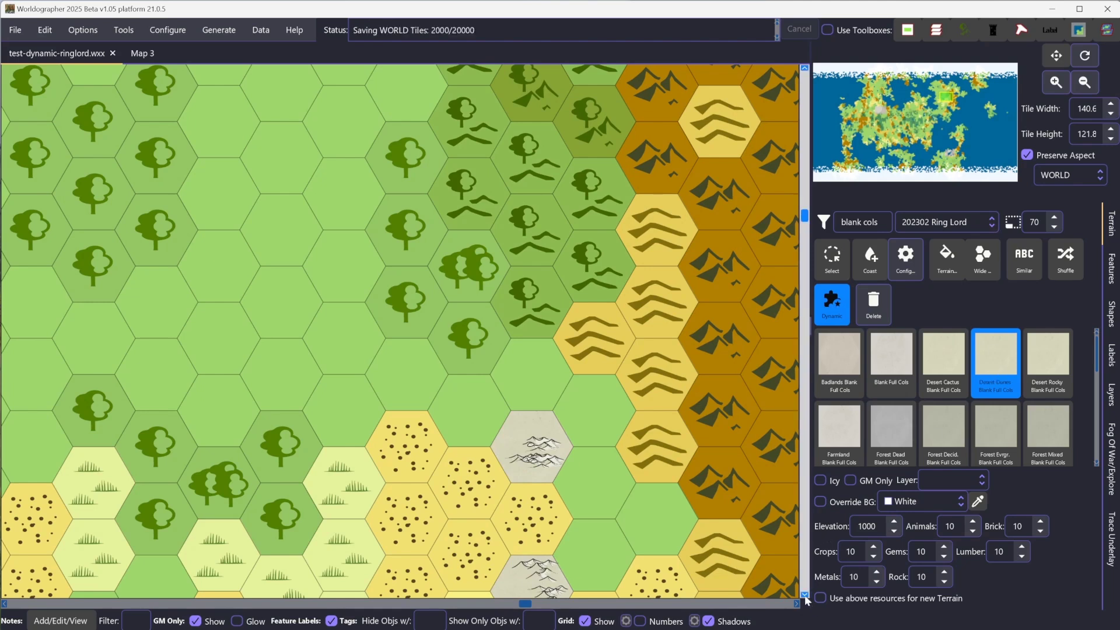
{"action": "left_click", "coordinate": [451, 559]}
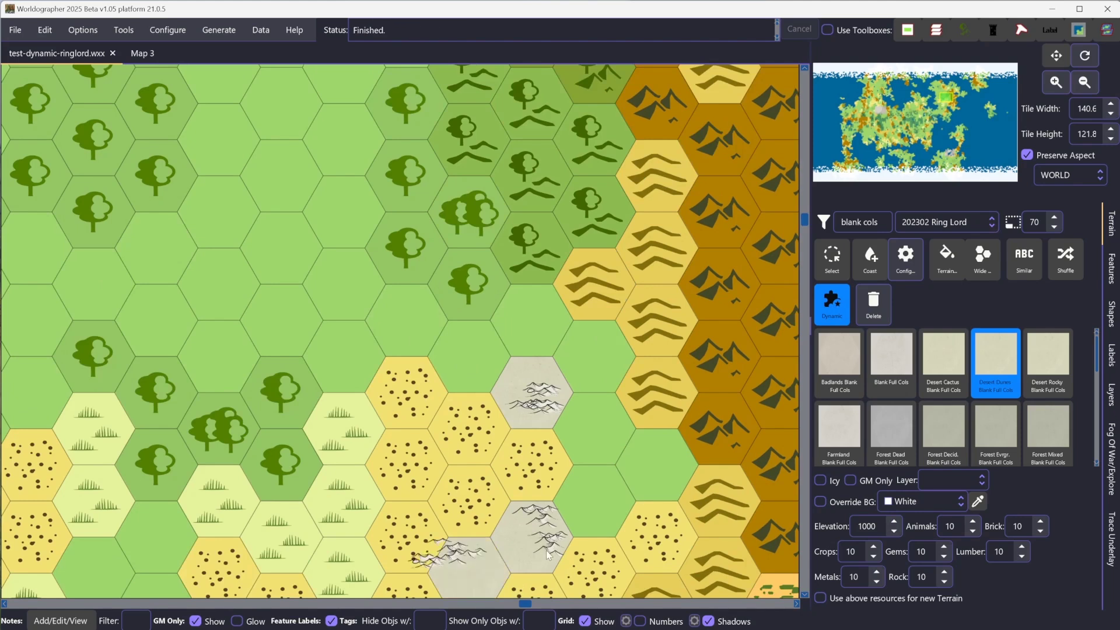
{"action": "left_click", "coordinate": [462, 576]}
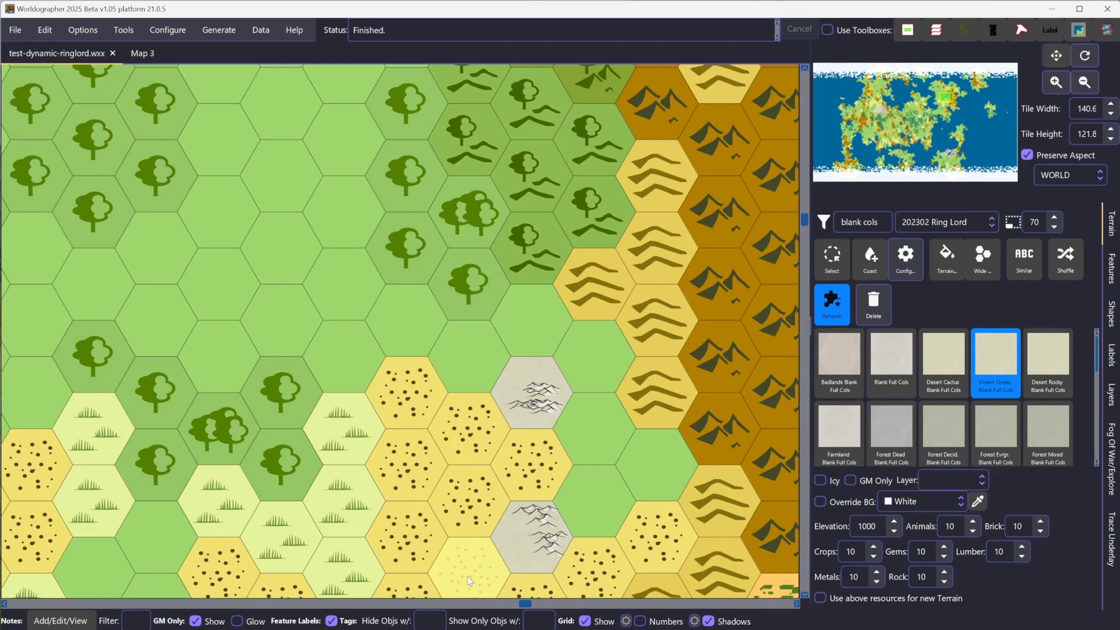
- Paint the light sand hex at the desert's bottom as Desert Dunes, reverting a misplaced one
{"action": "left_click", "coordinate": [469, 574]}
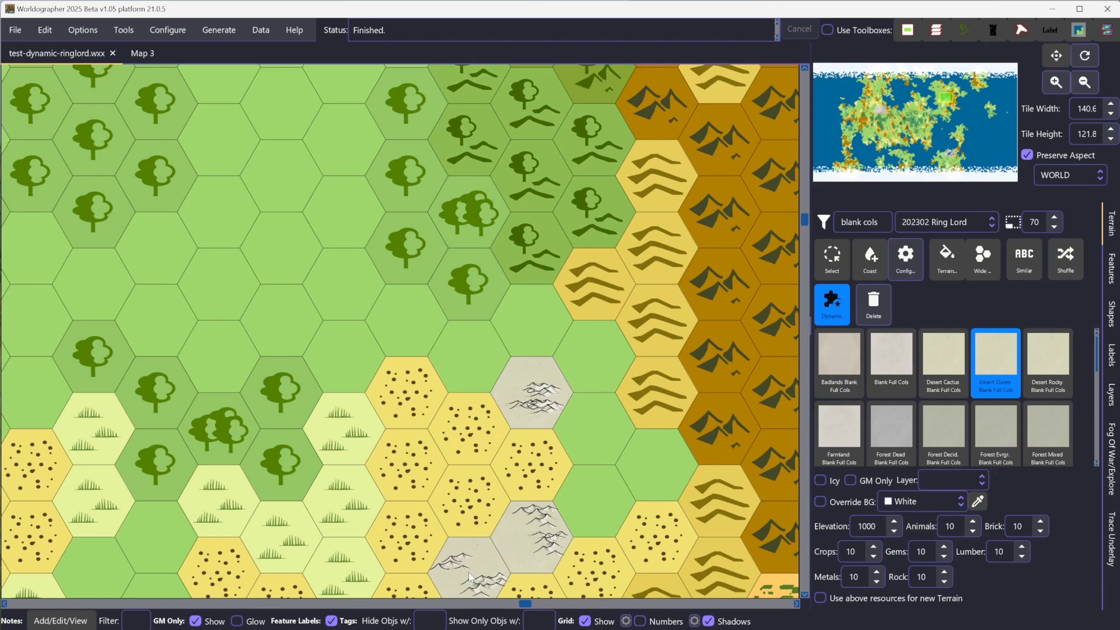
{"action": "left_click", "coordinate": [470, 576]}
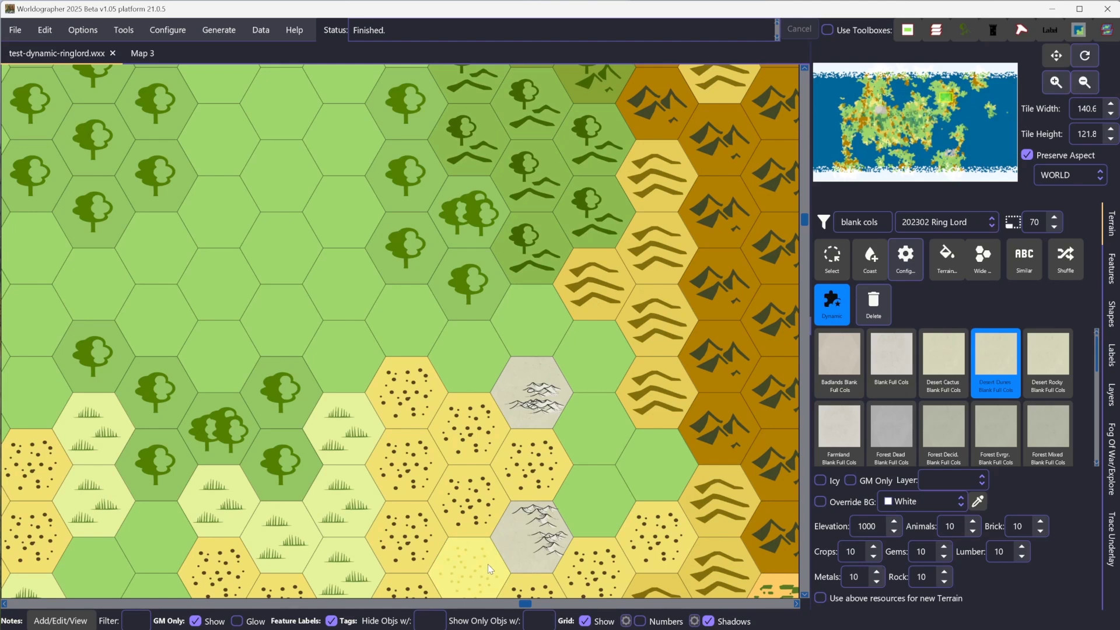
{"action": "left_click", "coordinate": [488, 564]}
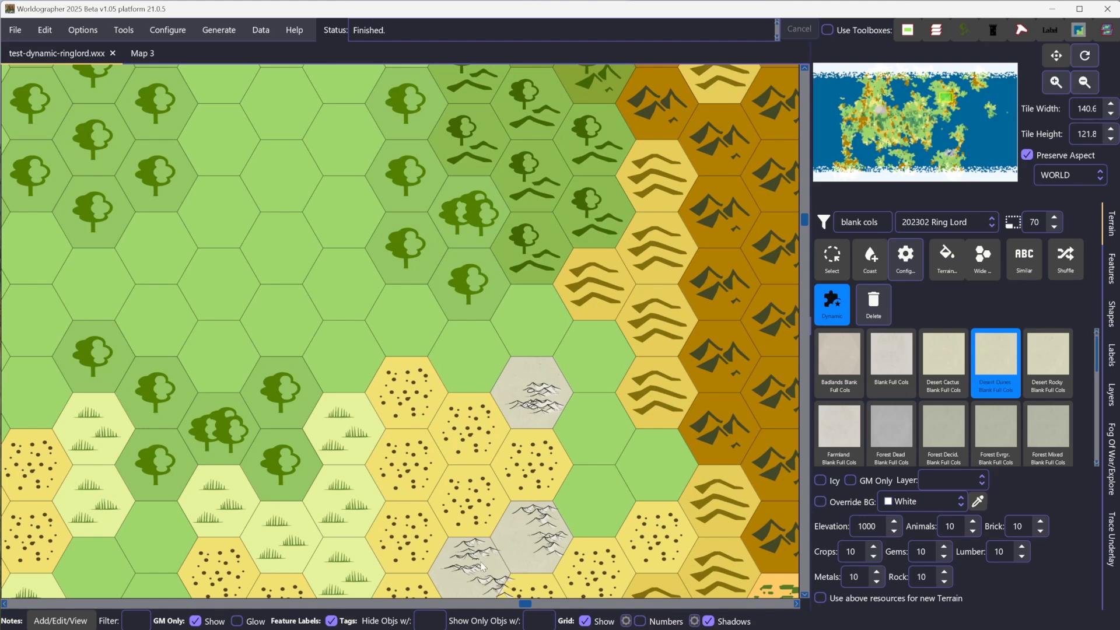
{"action": "left_click", "coordinate": [1052, 355]}
{"action": "mouse_move", "coordinate": [556, 569]}
{"action": "left_mouse_down"}
{"action": "mouse_move", "coordinate": [545, 588]}
{"action": "mouse_move", "coordinate": [627, 540]}
{"action": "mouse_move", "coordinate": [672, 541]}
{"action": "mouse_move", "coordinate": [470, 485]}
{"action": "mouse_move", "coordinate": [477, 432]}
{"action": "mouse_move", "coordinate": [415, 403]}
{"action": "mouse_move", "coordinate": [401, 534]}
{"action": "left_mouse_up"}
{"action": "mouse_move", "coordinate": [413, 586]}
{"action": "left_mouse_down"}
{"action": "mouse_move", "coordinate": [458, 553]}
{"action": "mouse_move", "coordinate": [634, 558]}
{"action": "mouse_move", "coordinate": [690, 534]}
{"action": "left_mouse_up"}
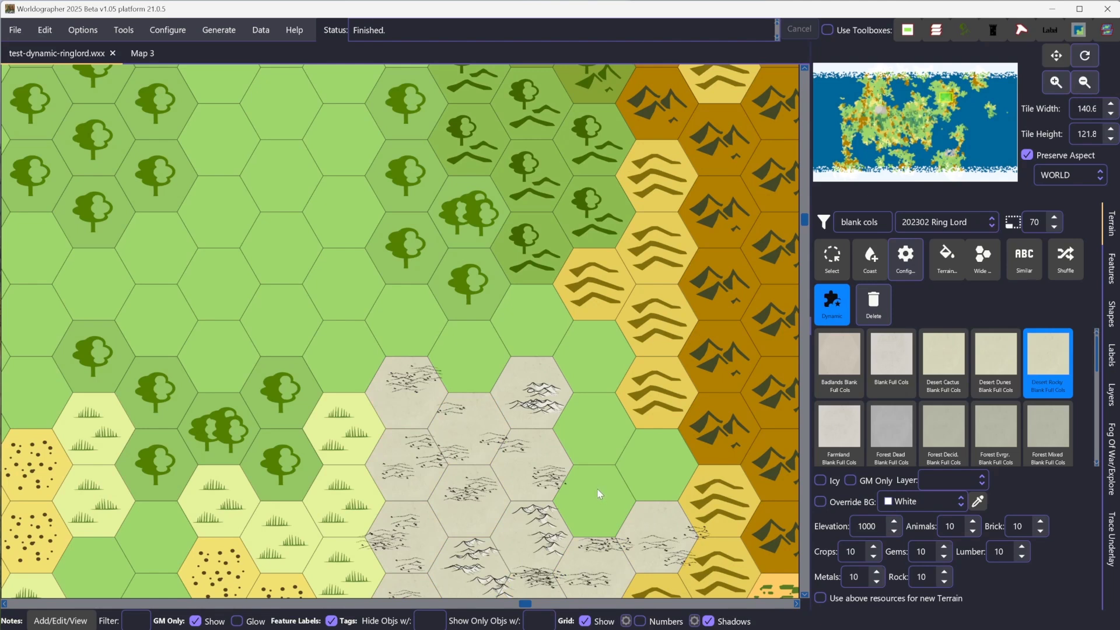
{"action": "key", "text": "ctrl+z"}
{"action": "key", "text": "ctrl+z"}
{"action": "key", "text": "ctrl+z"}
{"action": "key", "text": "ctrl+z"}
{"action": "key", "text": "ctrl+z"}
{"action": "key", "text": "ctrl+z"}
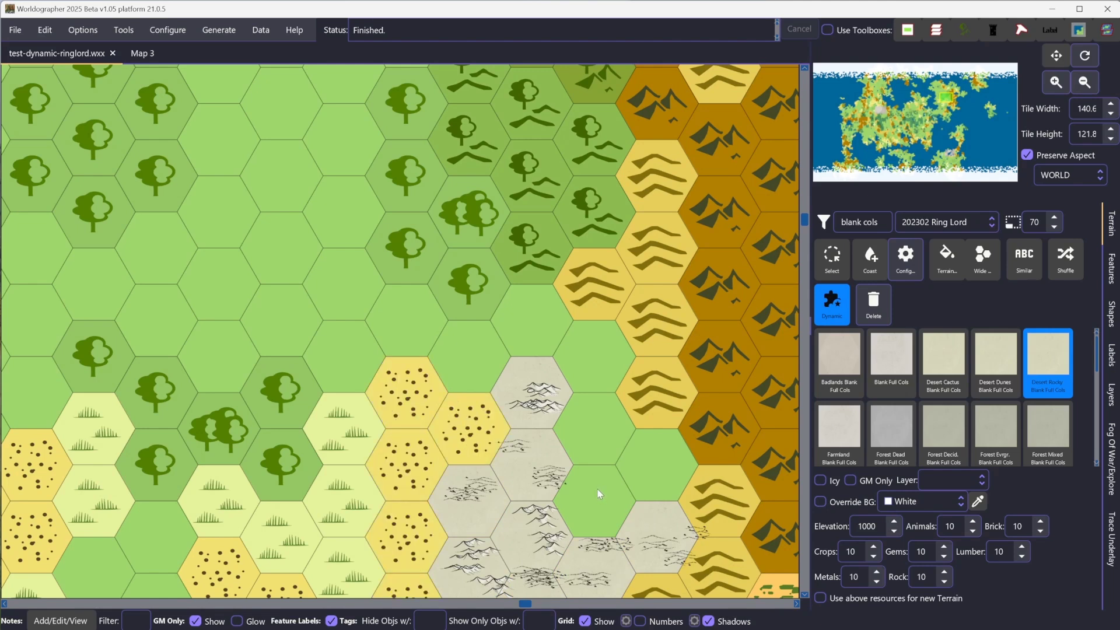
{"action": "key", "text": "ctrl+z"}
{"action": "key", "text": "ctrl+z"}
{"action": "key", "text": "ctrl+z"}
{"action": "key", "text": "ctrl+z"}
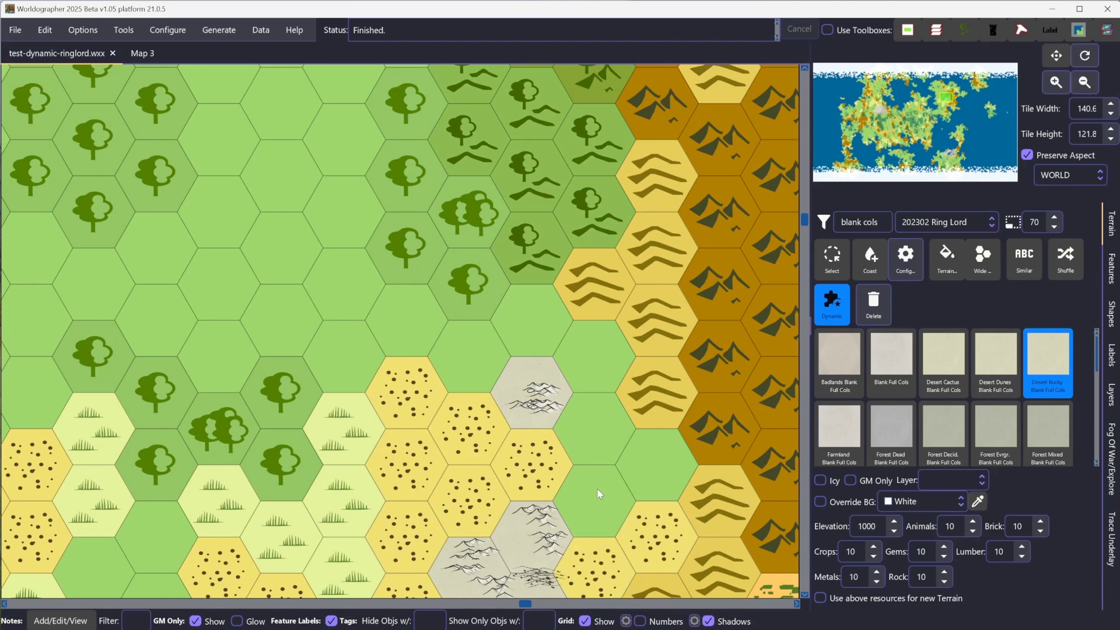
- In Dynamic Terrain settings, lower Desert Rocky Blank Full Cols Medium Ring points from 6 to 4 and apply
{"action": "left_click", "coordinate": [154, 29]}
{"action": "left_click", "coordinate": [192, 55]}
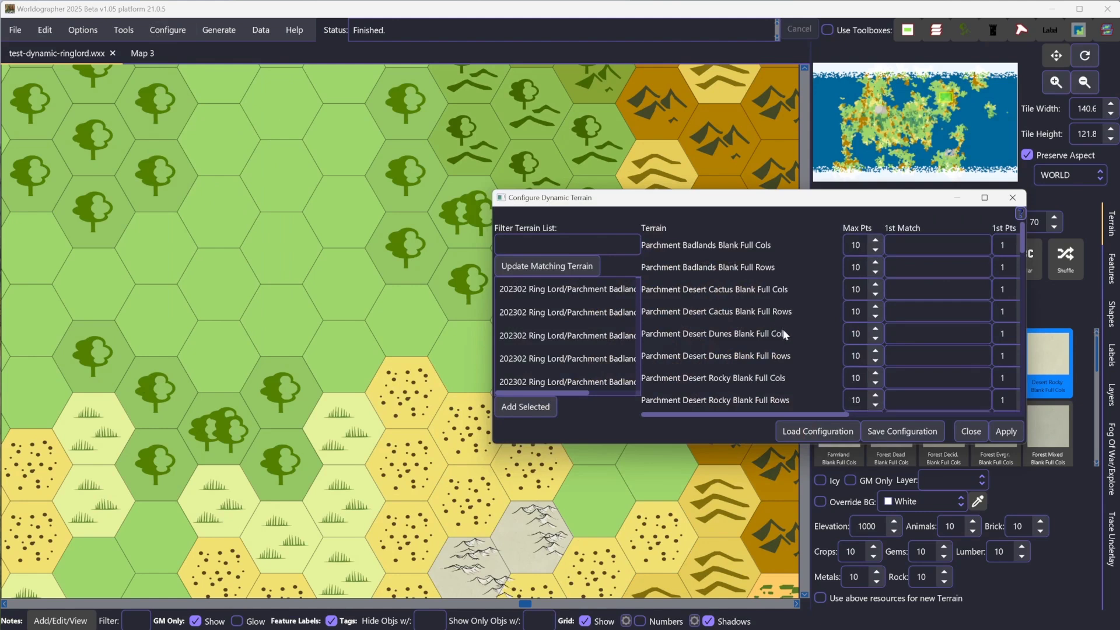
{"action": "scroll", "coordinate": [783, 330], "scroll_direction": "down", "scroll_amount": 1}
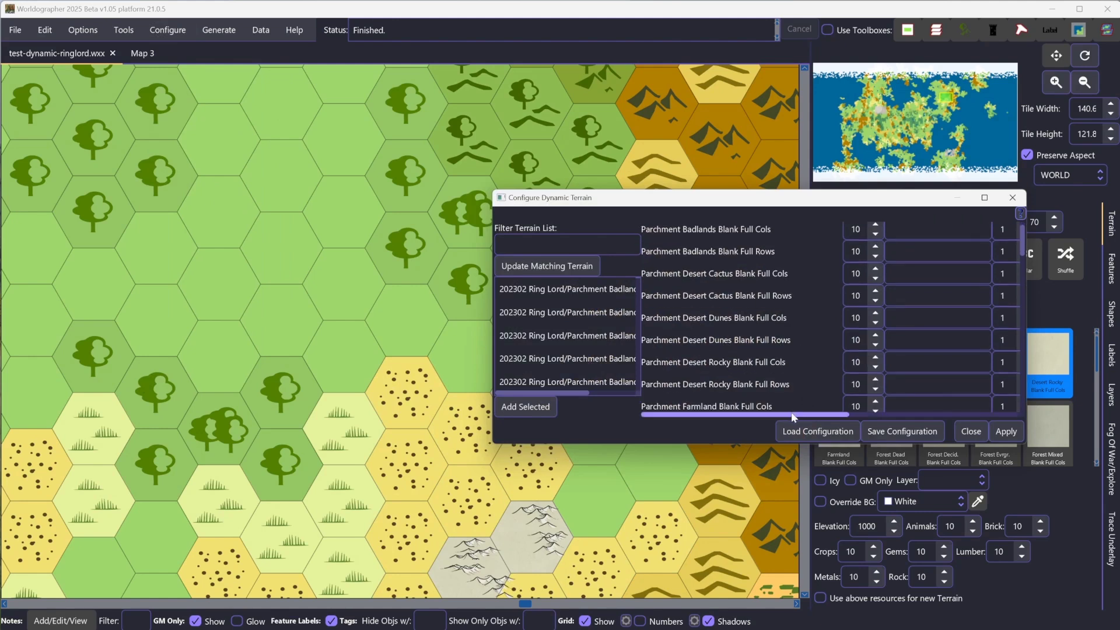
{"action": "left_click_drag", "start_coordinate": [792, 413], "coordinate": [809, 415]}
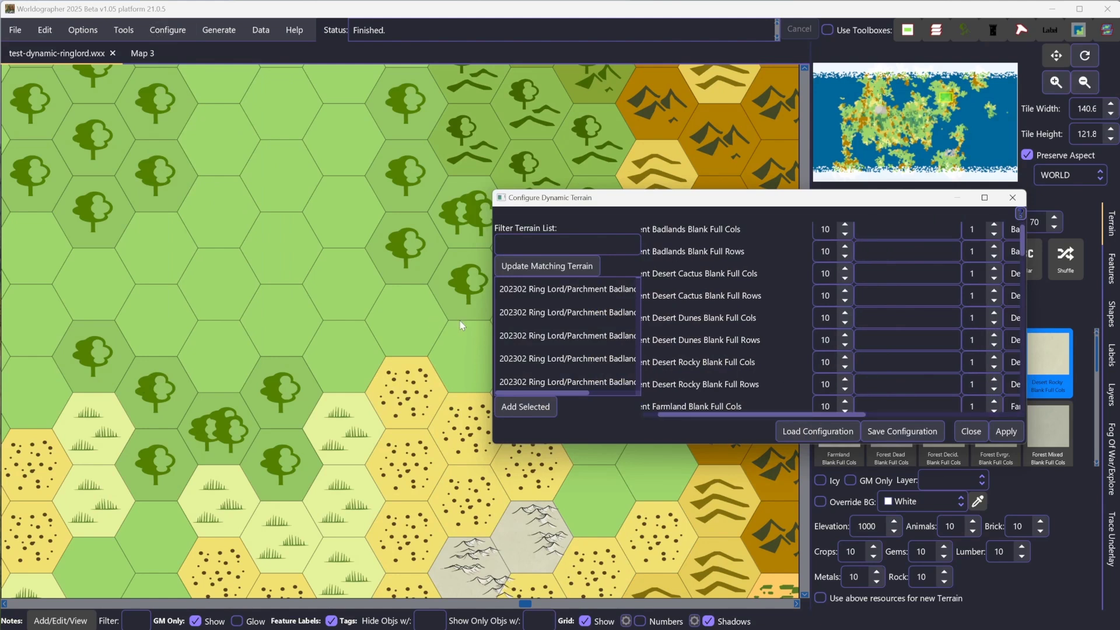
{"action": "left_click_drag", "start_coordinate": [492, 325], "coordinate": [147, 319]}
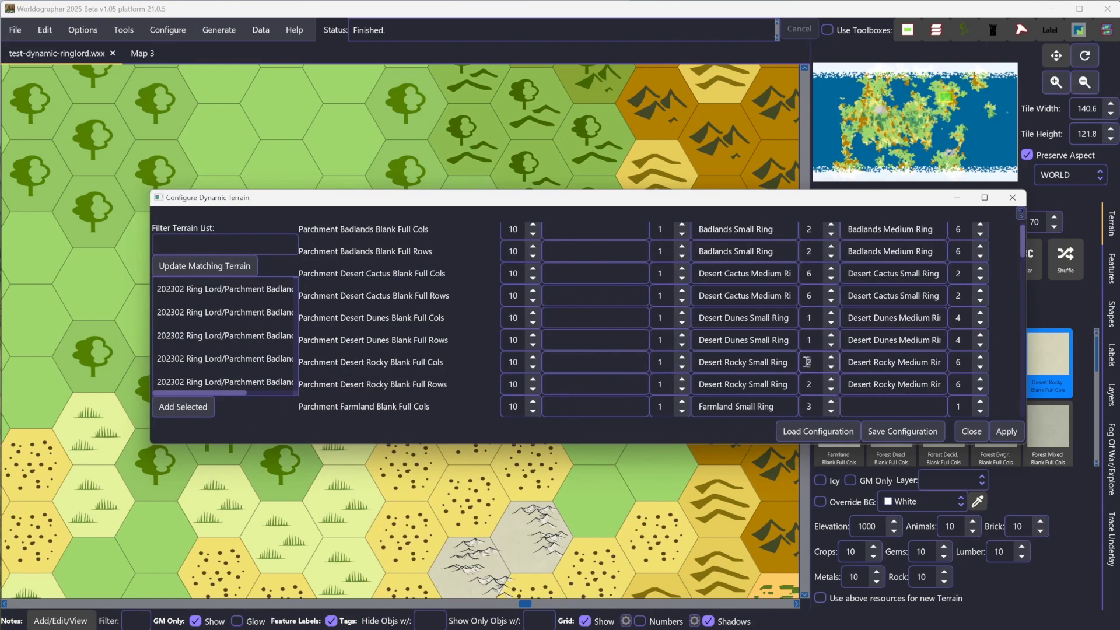
{"action": "left_click", "coordinate": [963, 364]}
{"action": "double_click", "coordinate": [980, 368]}
{"action": "left_click", "coordinate": [997, 433]}
{"action": "left_click", "coordinate": [971, 431]}
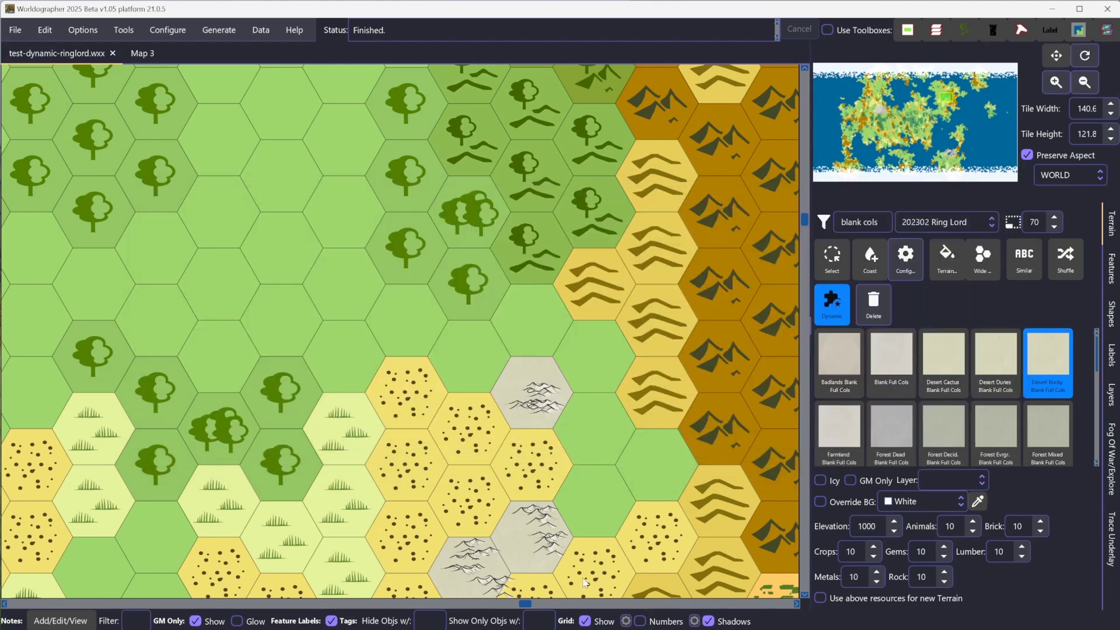
- Drag Desert Rocky across the lower-middle dotted yellow hexes, then bring up the Features palette
{"action": "left_click_drag", "start_coordinate": [583, 582], "coordinate": [644, 535]}
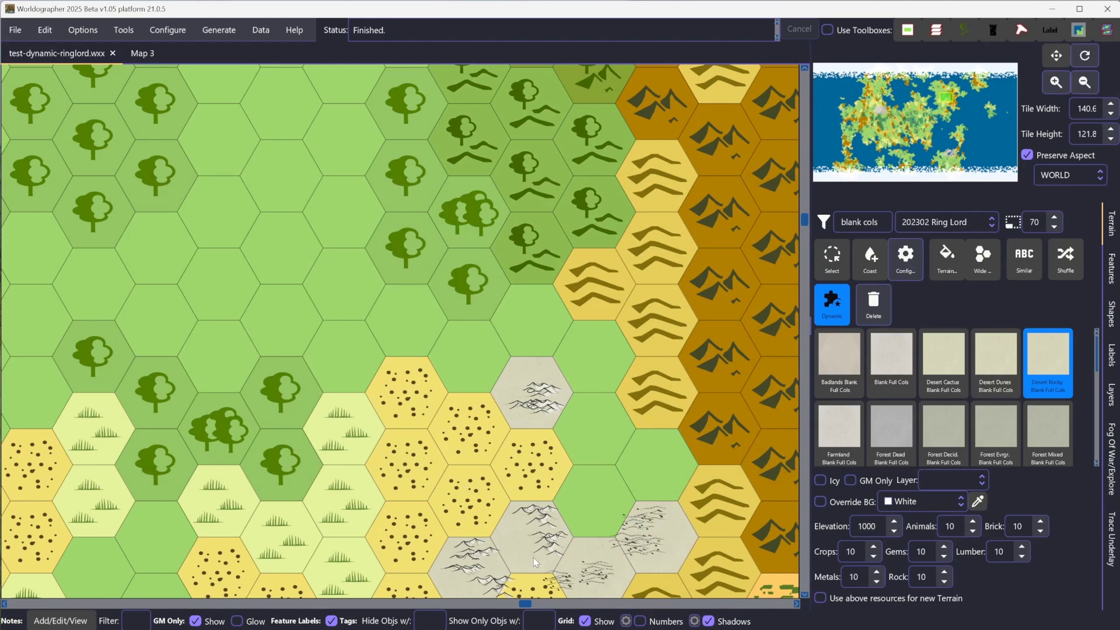
{"action": "mouse_move", "coordinate": [534, 594]}
{"action": "left_mouse_down"}
{"action": "mouse_move", "coordinate": [528, 463]}
{"action": "mouse_move", "coordinate": [468, 422]}
{"action": "mouse_move", "coordinate": [398, 398]}
{"action": "mouse_move", "coordinate": [415, 431]}
{"action": "left_mouse_up"}
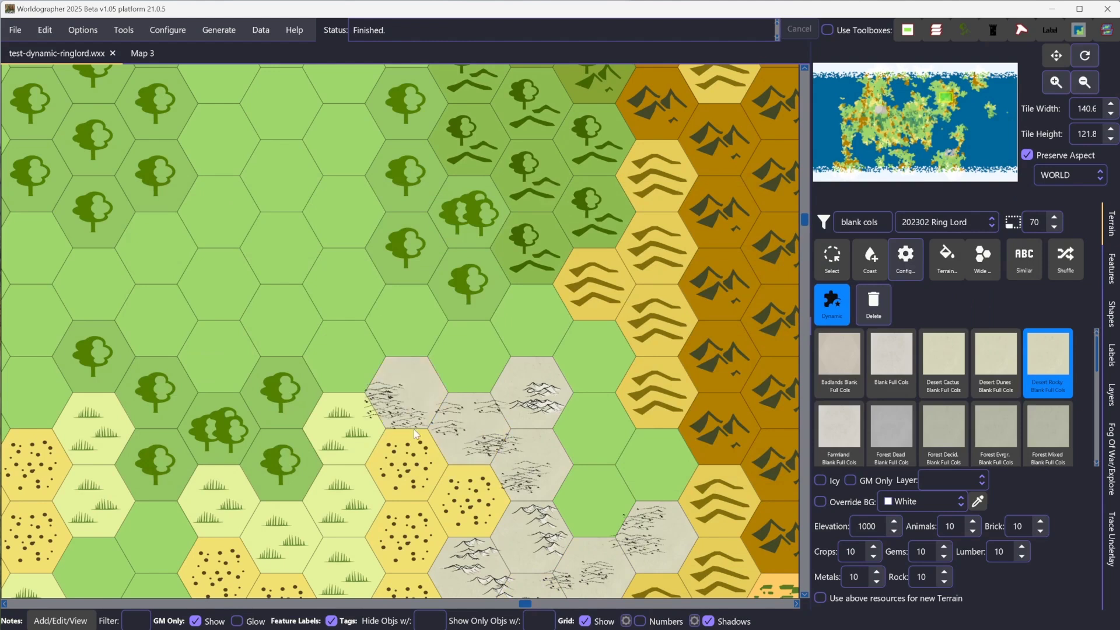
{"action": "mouse_move", "coordinate": [429, 485]}
{"action": "left_mouse_down"}
{"action": "mouse_move", "coordinate": [482, 496]}
{"action": "mouse_move", "coordinate": [475, 519]}
{"action": "mouse_move", "coordinate": [489, 507]}
{"action": "mouse_move", "coordinate": [389, 538]}
{"action": "mouse_move", "coordinate": [403, 545]}
{"action": "left_mouse_up"}
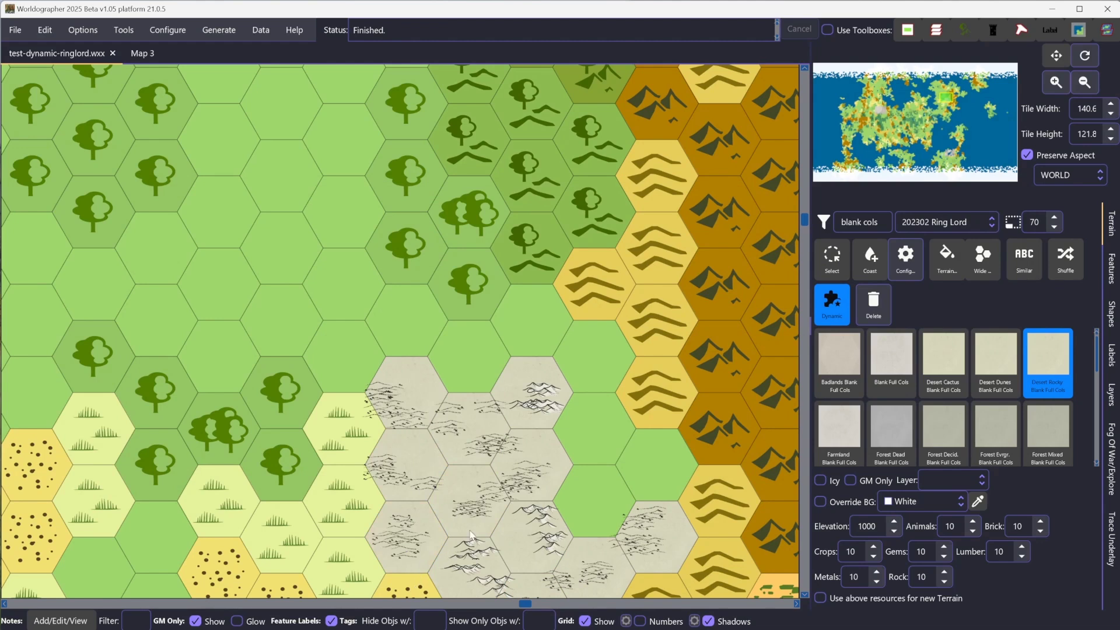
{"action": "left_click", "coordinate": [1111, 268]}
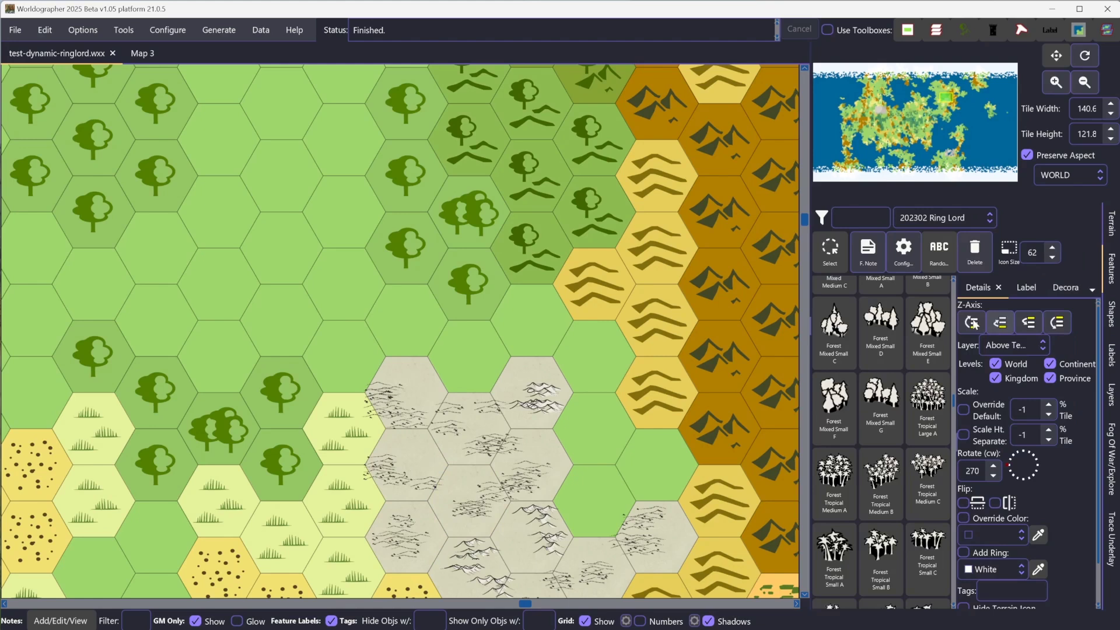
{"action": "left_click_drag", "start_coordinate": [537, 512], "coordinate": [474, 513]}
{"action": "left_click", "coordinate": [475, 513]}
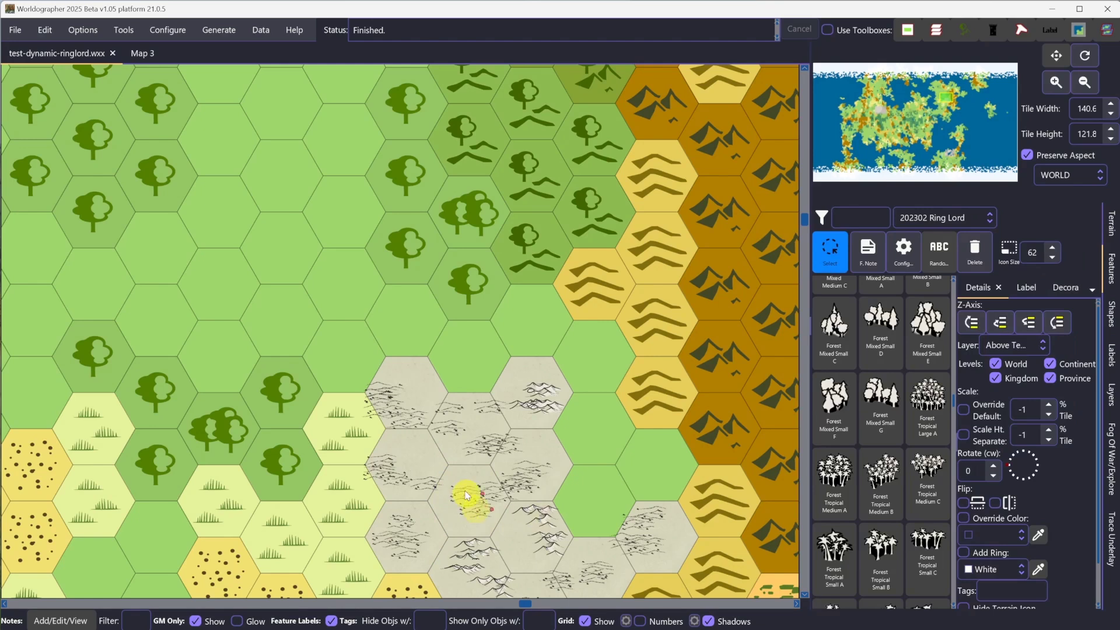
{"action": "left_click", "coordinate": [464, 493]}
{"action": "left_click", "coordinate": [475, 507]}
{"action": "left_click", "coordinate": [472, 517]}
{"action": "left_click", "coordinate": [392, 470]}
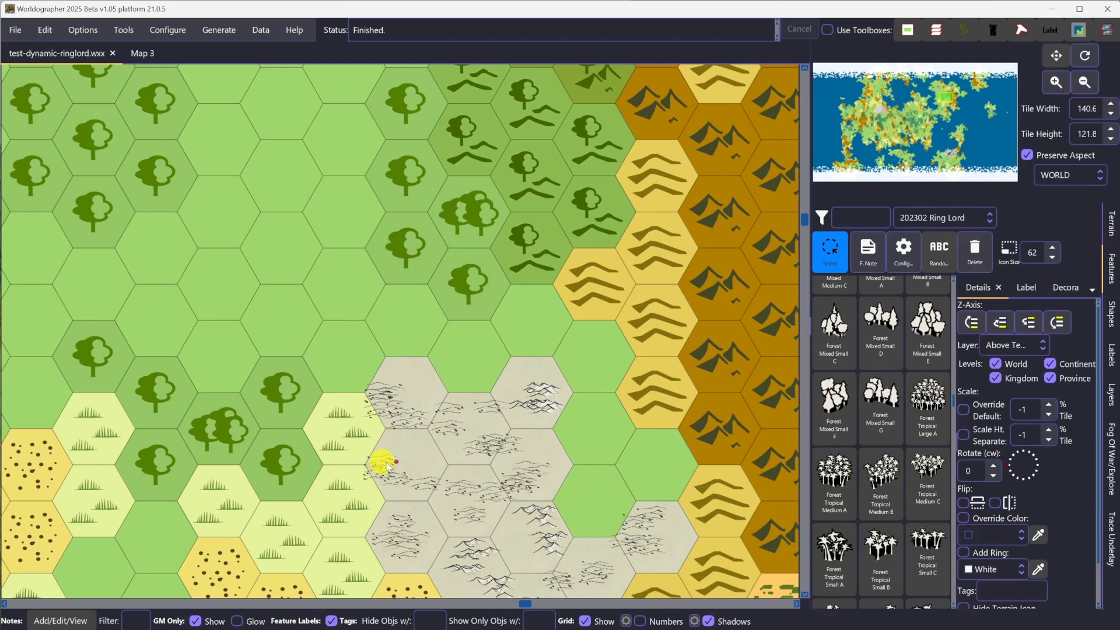
{"action": "left_click", "coordinate": [398, 451]}
{"action": "left_click", "coordinate": [385, 470]}
{"action": "left_click", "coordinate": [503, 443]}
{"action": "left_click_drag", "start_coordinate": [502, 443], "coordinate": [496, 444]}
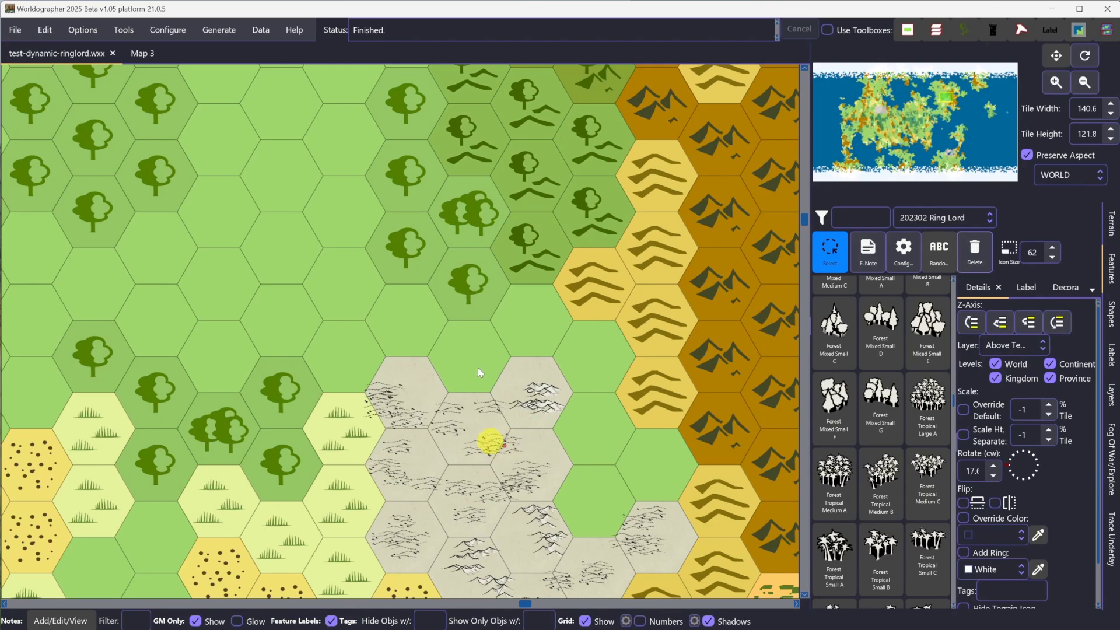
{"action": "left_click_drag", "start_coordinate": [493, 441], "coordinate": [513, 442]}
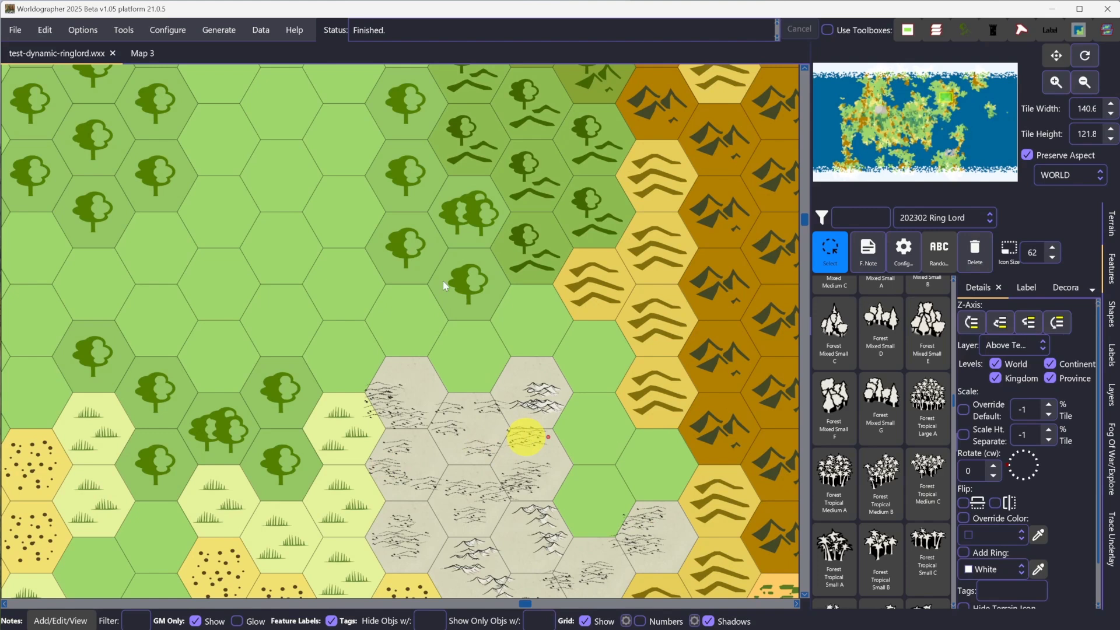
- Select Desert Rocky Blank Full Cols and paint the dotted hexes at the far left and bottom row
{"action": "left_click", "coordinate": [1111, 222]}
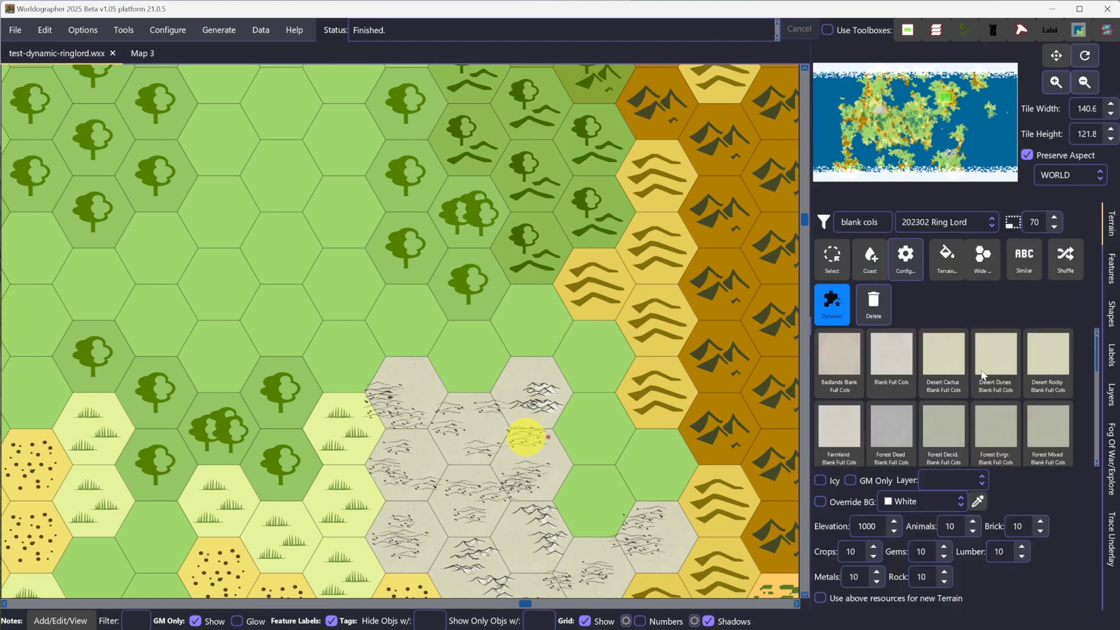
{"action": "left_click", "coordinate": [1054, 356]}
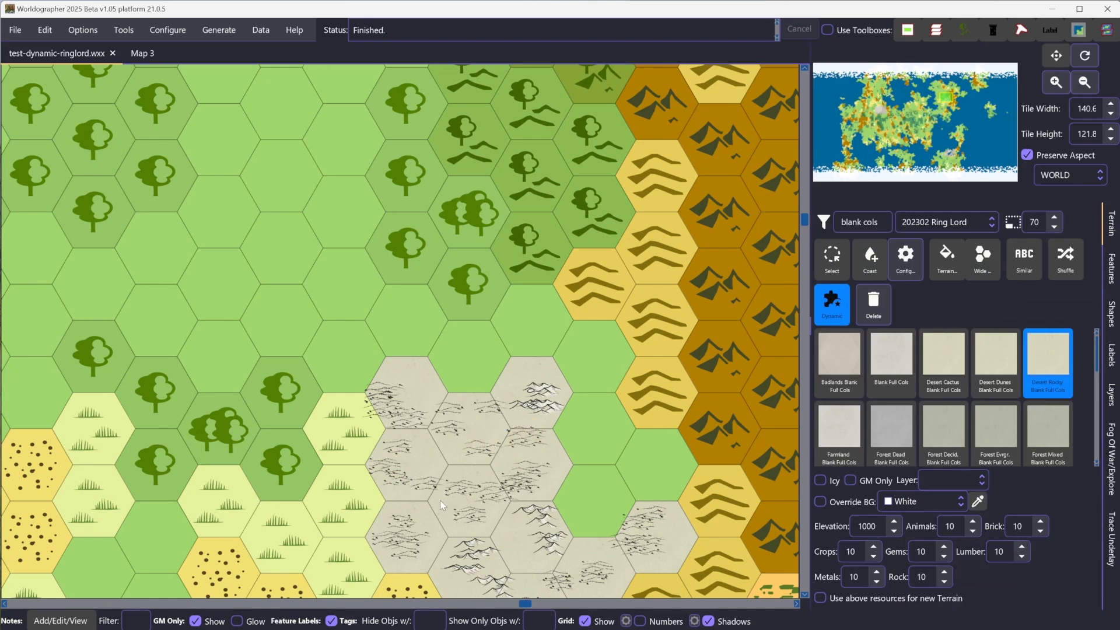
{"action": "left_click", "coordinate": [222, 555]}
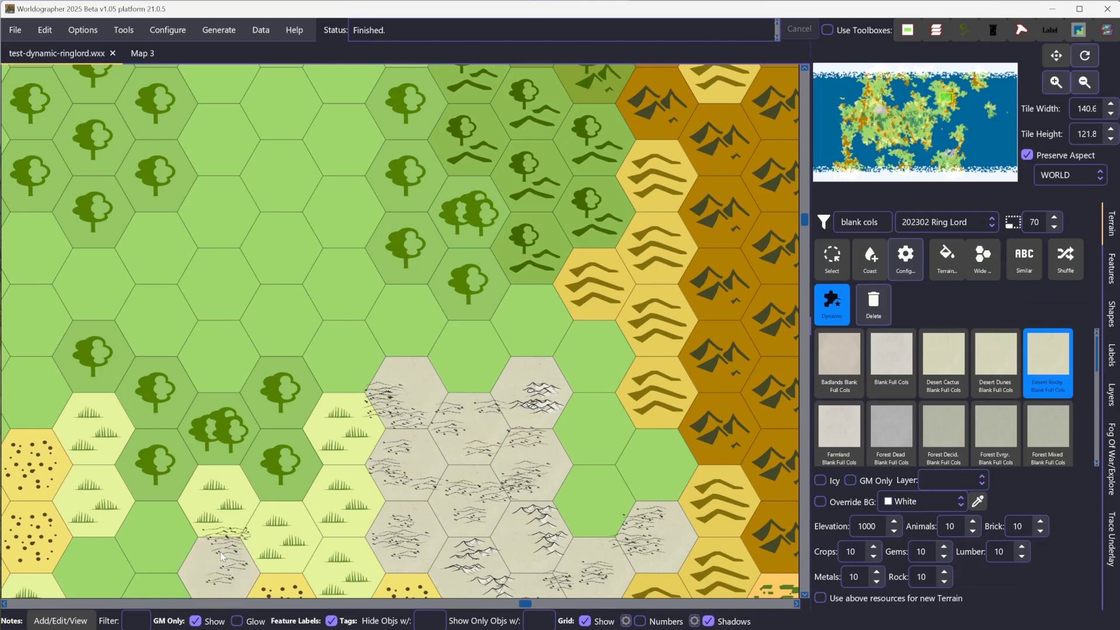
{"action": "left_click", "coordinate": [33, 527]}
{"action": "left_click", "coordinate": [47, 472]}
{"action": "left_click", "coordinate": [271, 586]}
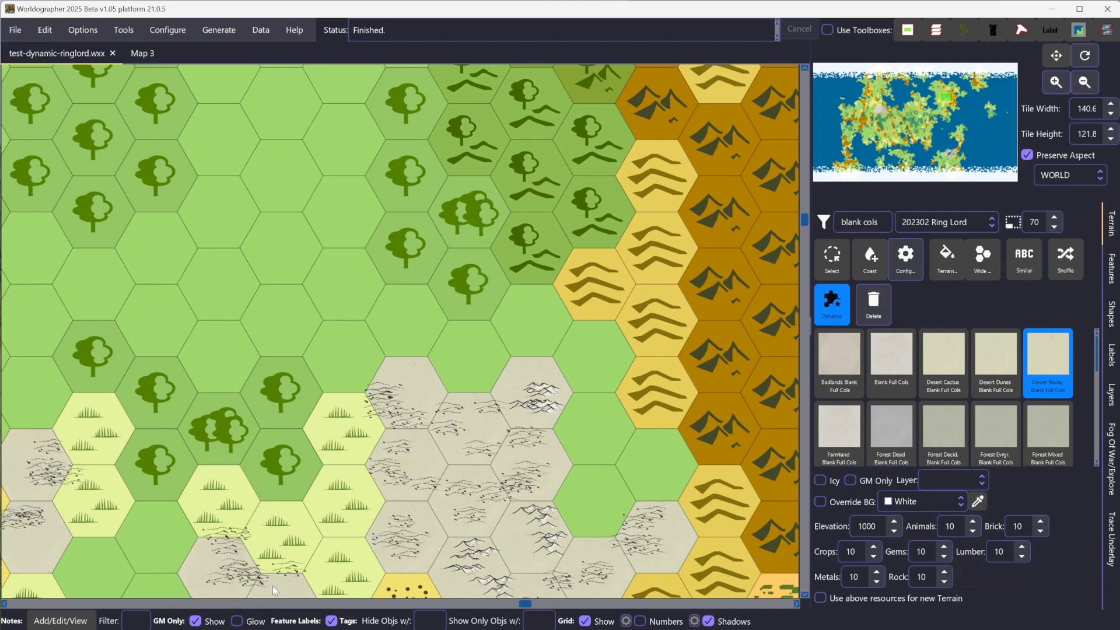
{"action": "left_click", "coordinate": [408, 586]}
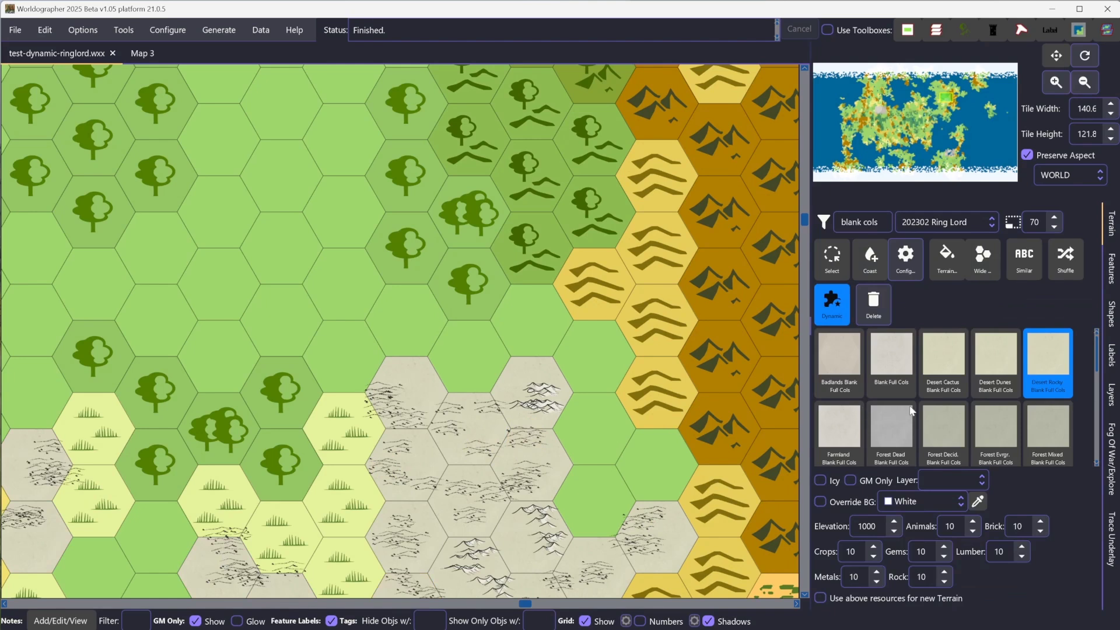
- Paint a band of eight upper-middle grassland hexes as Farmland
{"action": "left_click", "coordinate": [844, 432]}
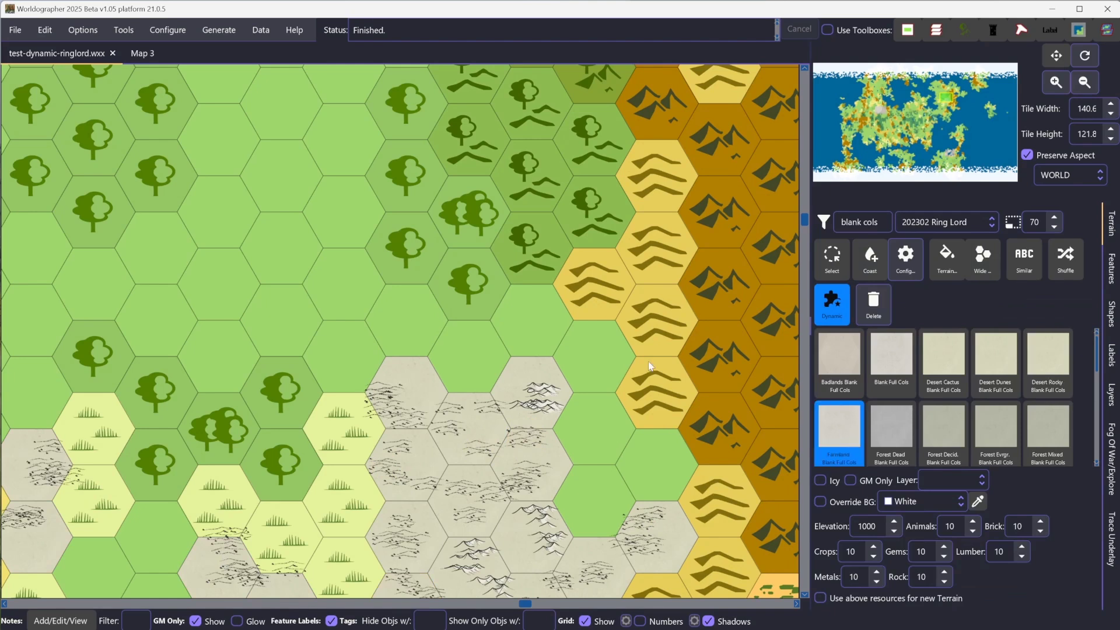
{"action": "left_click", "coordinate": [275, 178]}
{"action": "left_click", "coordinate": [216, 230]}
{"action": "left_click", "coordinate": [272, 244]}
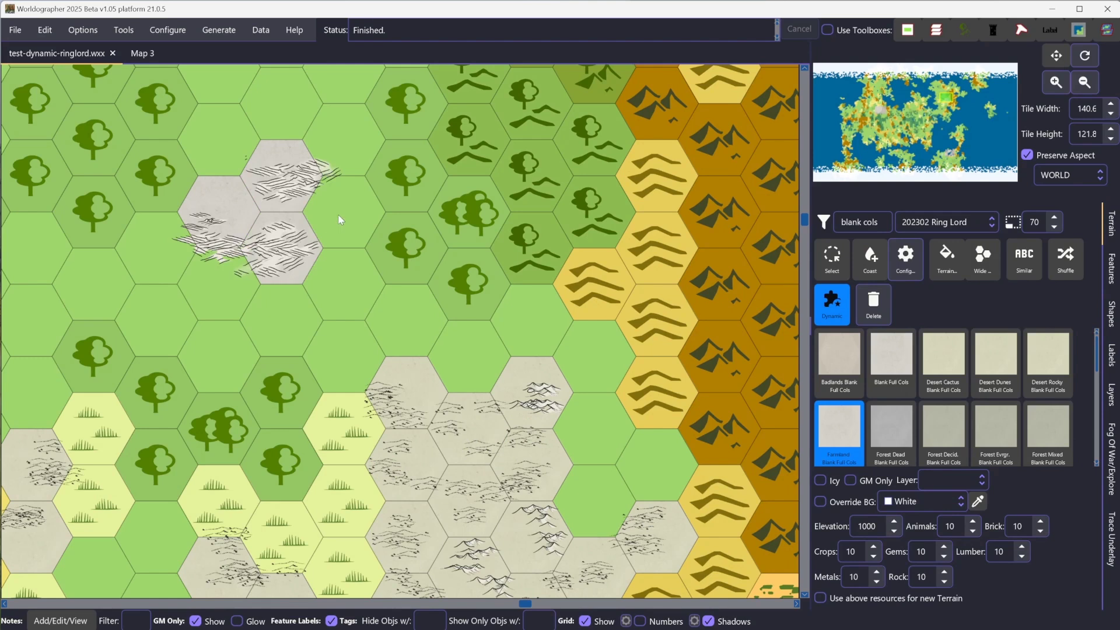
{"action": "left_click", "coordinate": [342, 294]}
{"action": "left_click", "coordinate": [285, 318]}
{"action": "left_click", "coordinate": [334, 223]}
{"action": "left_click", "coordinate": [355, 357]}
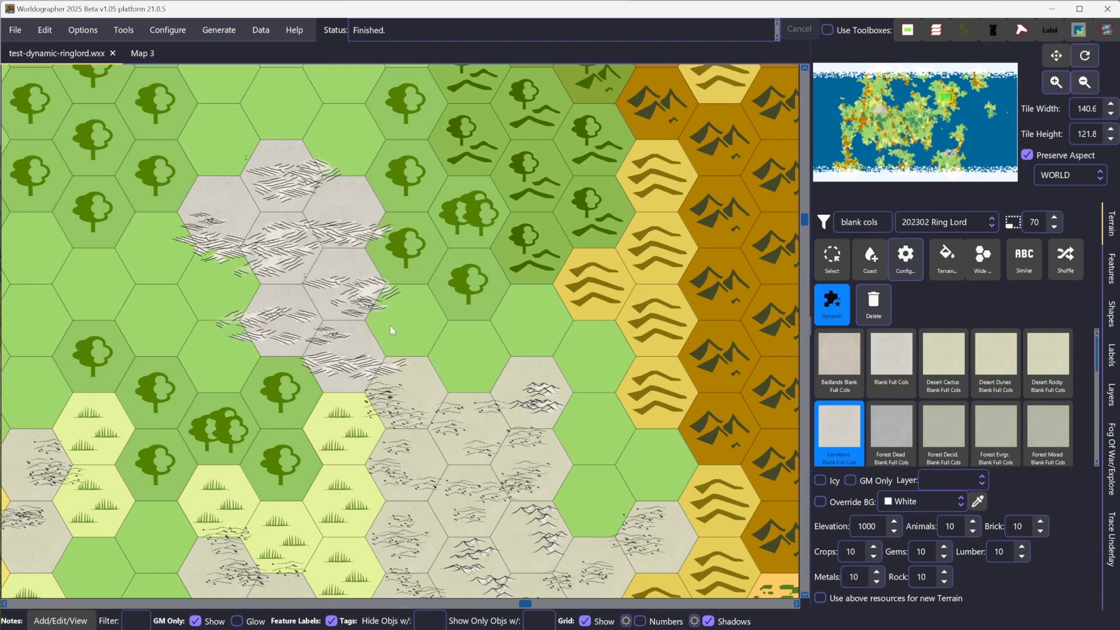
{"action": "left_click", "coordinate": [391, 330]}
- Switch to Blank Full Cols and blank out green hexes in the middle and near the desert
{"action": "left_click", "coordinate": [881, 374]}
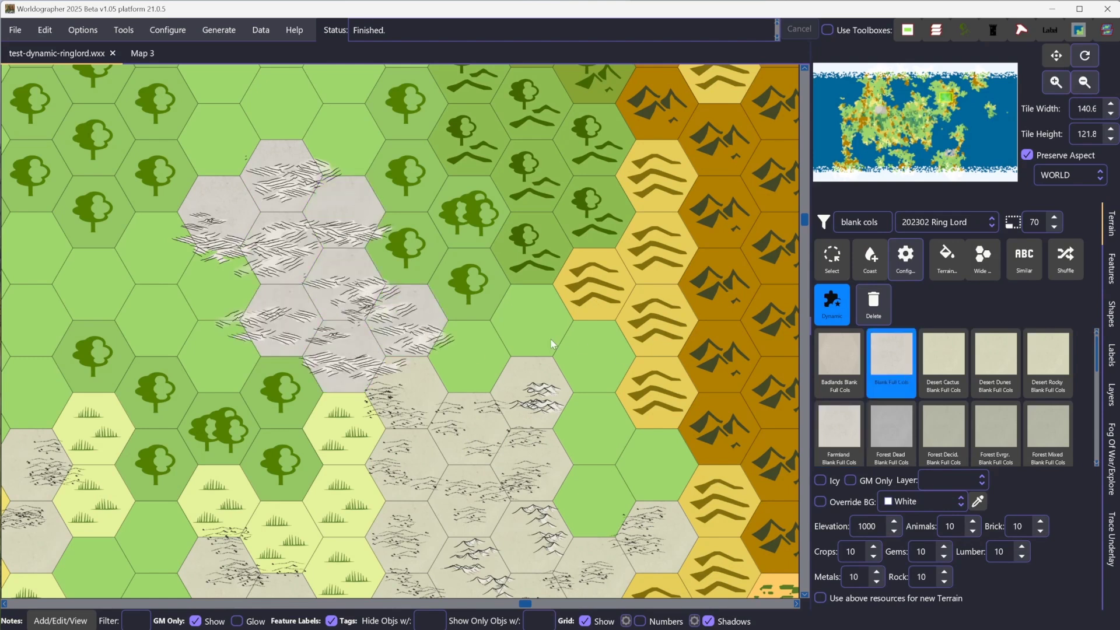
{"action": "left_click", "coordinate": [489, 352]}
{"action": "left_click", "coordinate": [528, 324]}
{"action": "left_click", "coordinate": [592, 359]}
{"action": "left_click", "coordinate": [603, 428]}
{"action": "left_click", "coordinate": [590, 496]}
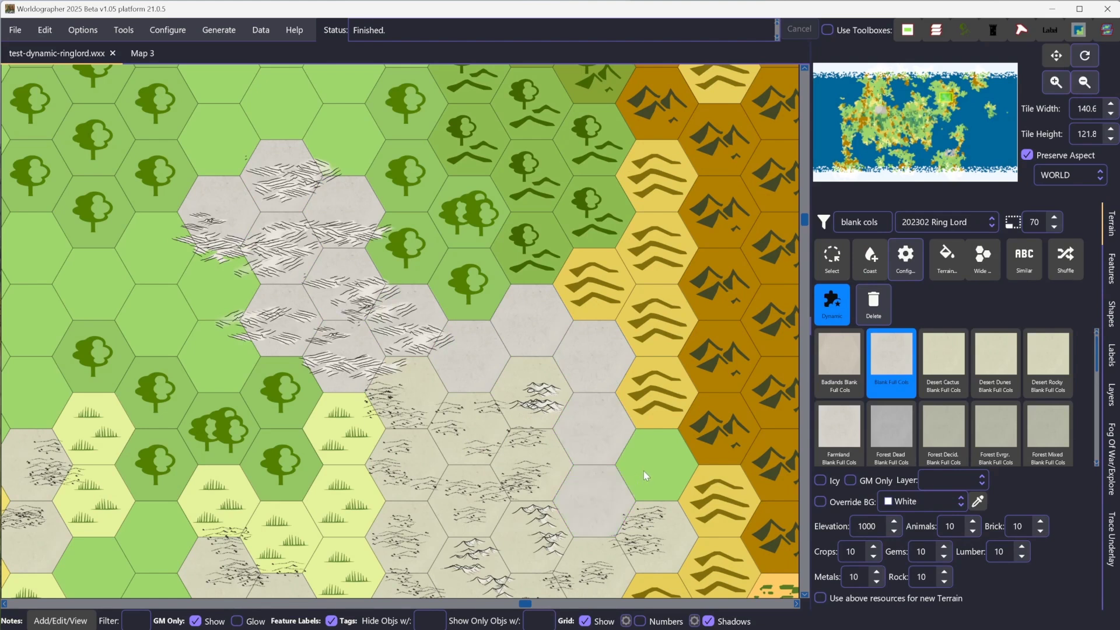
{"action": "left_click", "coordinate": [646, 470]}
- Blank out the green hexes along the top of the map
{"action": "left_click", "coordinate": [343, 138]}
{"action": "left_click", "coordinate": [348, 98]}
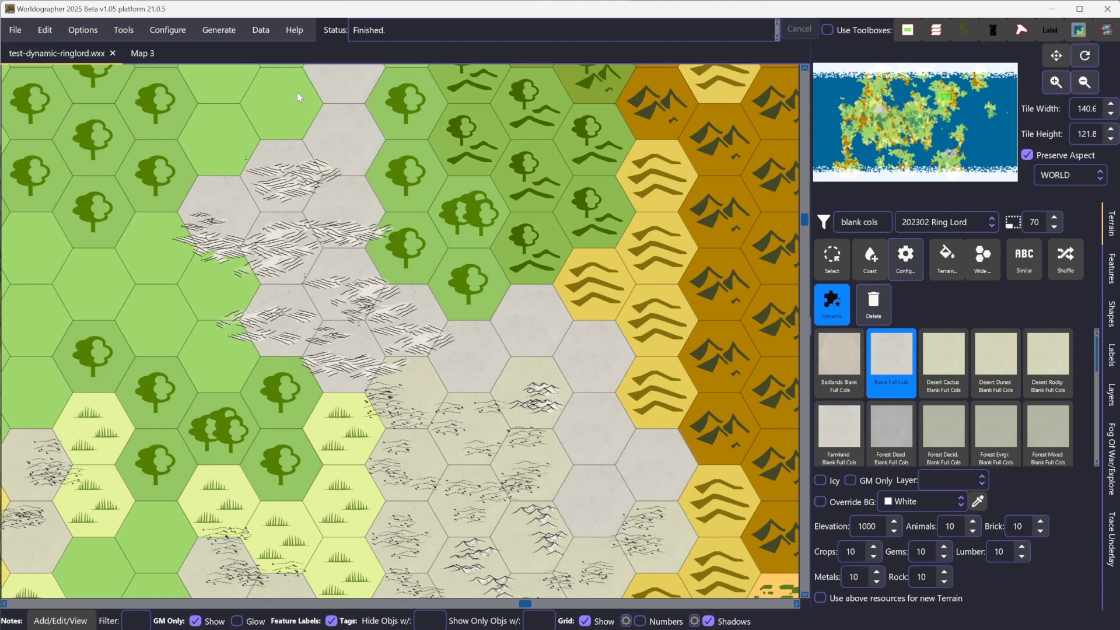
{"action": "left_click", "coordinate": [295, 94]}
{"action": "left_click", "coordinate": [215, 153]}
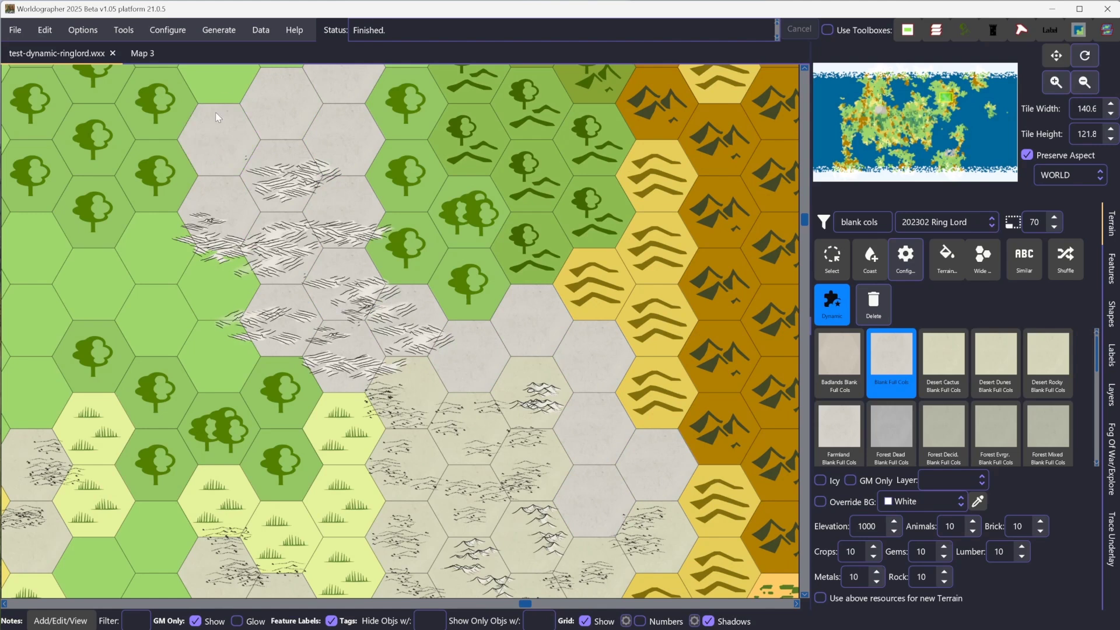
{"action": "left_click", "coordinate": [222, 79]}
- Blank out the green hexes on the left side and in the bottom-left corner
{"action": "left_click", "coordinate": [148, 263]}
{"action": "left_click", "coordinate": [87, 273]}
{"action": "left_click", "coordinate": [44, 266]}
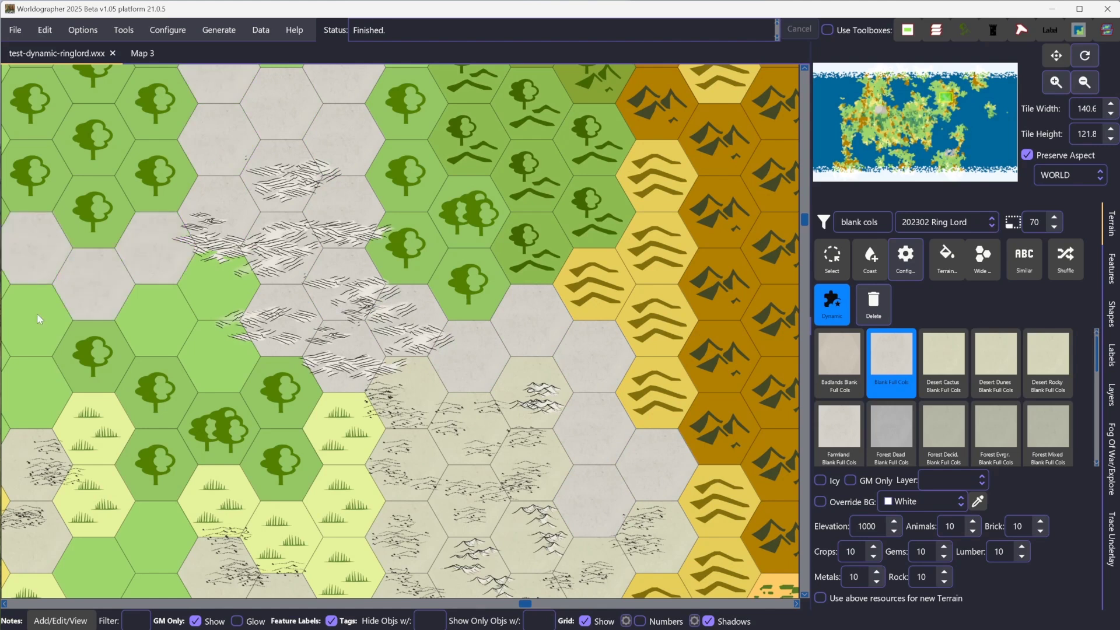
{"action": "left_click", "coordinate": [35, 327]}
{"action": "left_click", "coordinate": [36, 386]}
{"action": "left_click", "coordinate": [140, 328]}
{"action": "left_click", "coordinate": [193, 287]}
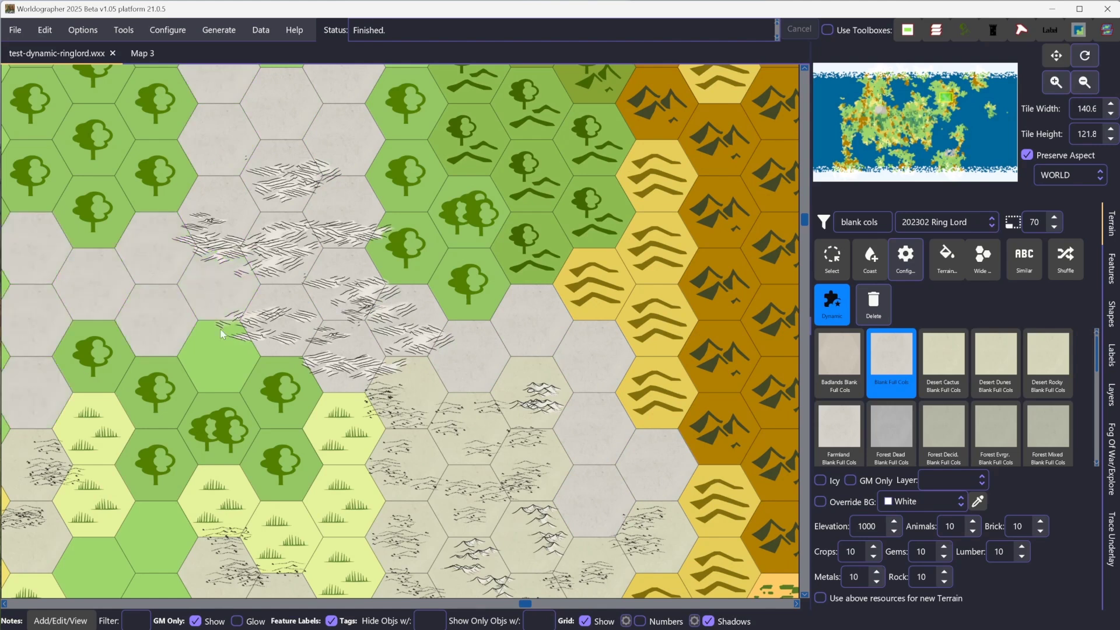
{"action": "left_click", "coordinate": [210, 379]}
{"action": "left_click", "coordinate": [161, 551]}
{"action": "left_click", "coordinate": [99, 565]}
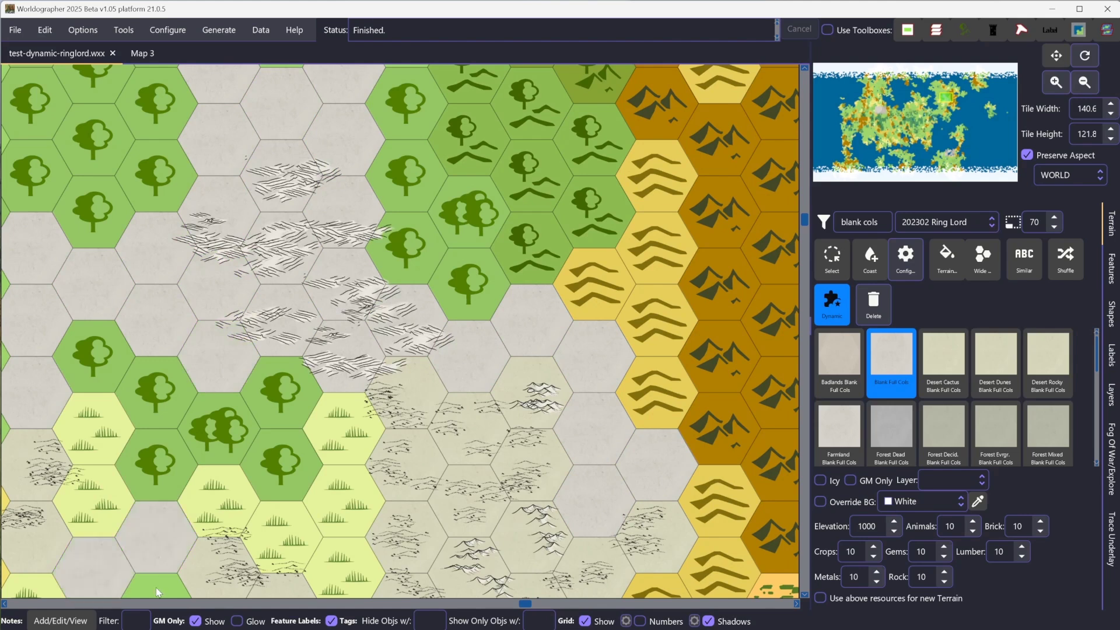
{"action": "left_click", "coordinate": [149, 586]}
- Select Forest Decid. Blank Full Cols and repaint the central, upper-left and left-side tree hexes
{"action": "scroll", "coordinate": [945, 379], "scroll_direction": "down", "scroll_amount": 1}
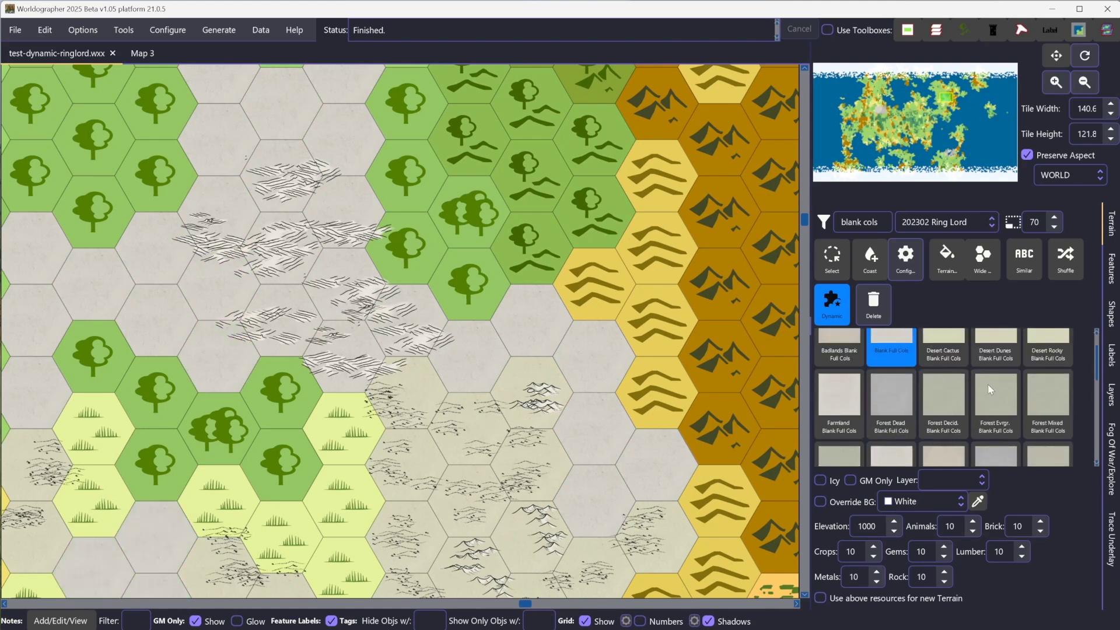
{"action": "left_click", "coordinate": [943, 403]}
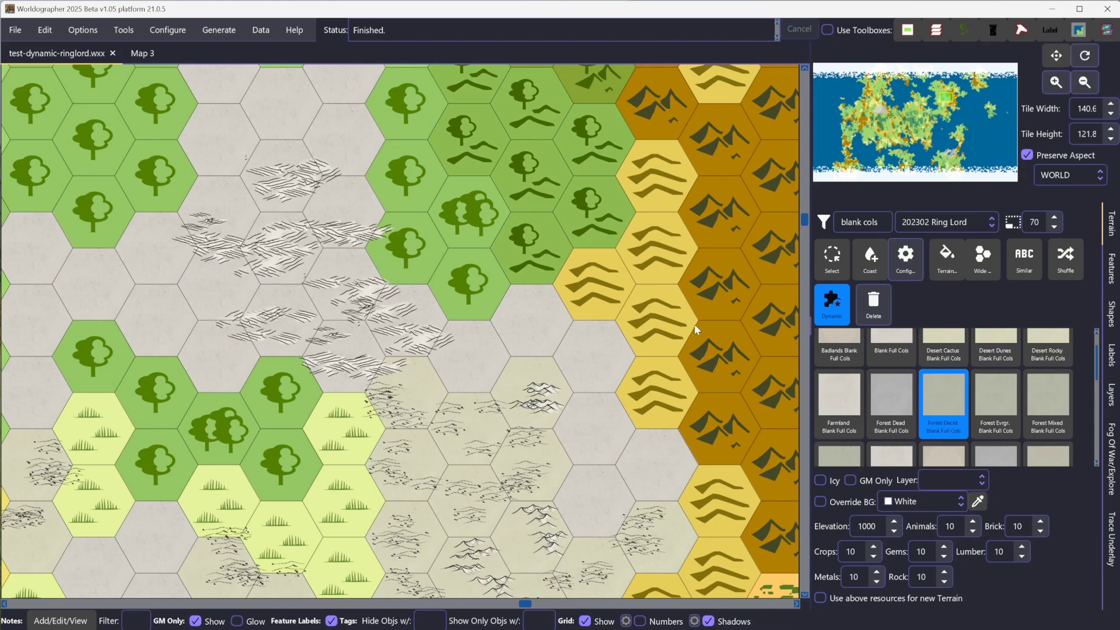
{"action": "left_click", "coordinate": [393, 266]}
{"action": "left_click", "coordinate": [414, 175]}
{"action": "left_click", "coordinate": [407, 118]}
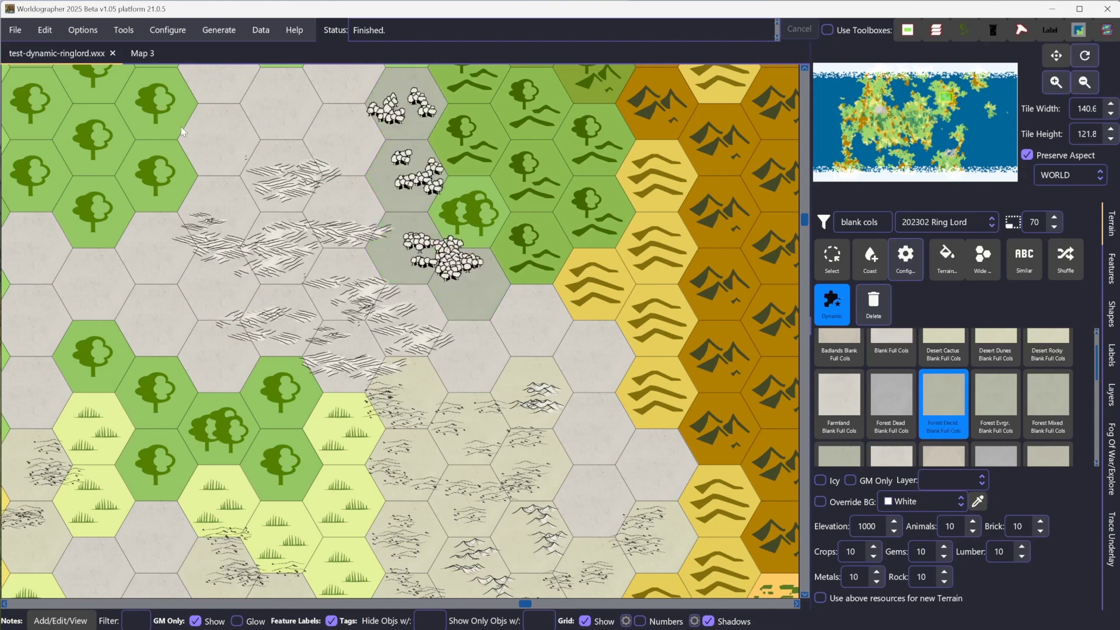
{"action": "left_click", "coordinate": [155, 166]}
{"action": "left_click", "coordinate": [134, 119]}
{"action": "left_click", "coordinate": [88, 88]}
{"action": "left_click", "coordinate": [38, 107]}
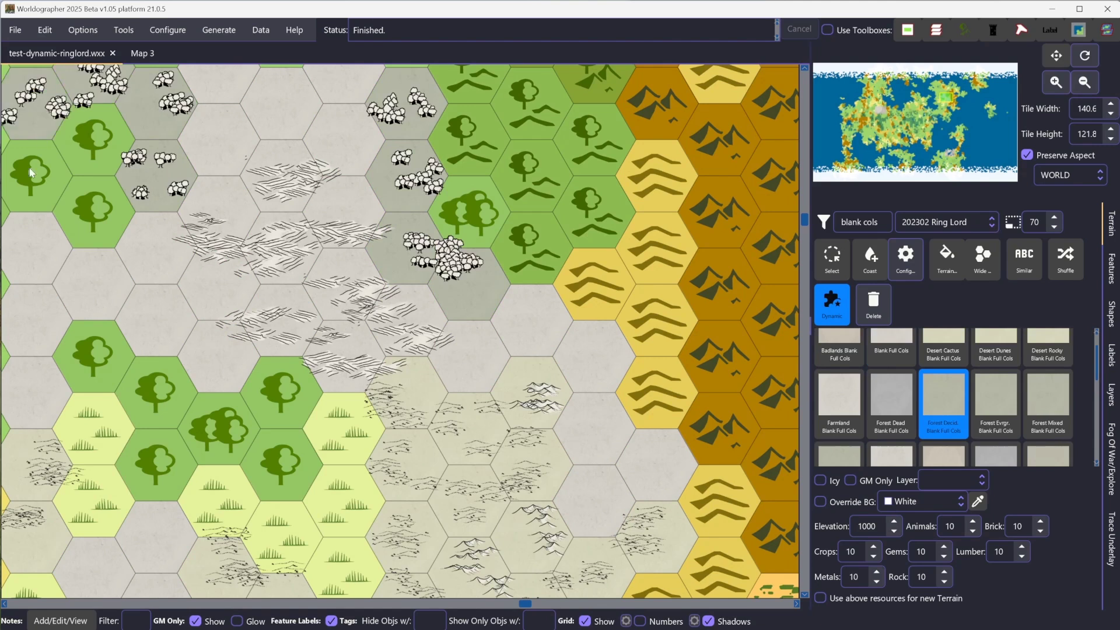
{"action": "left_click_drag", "start_coordinate": [31, 172], "coordinate": [286, 449]}
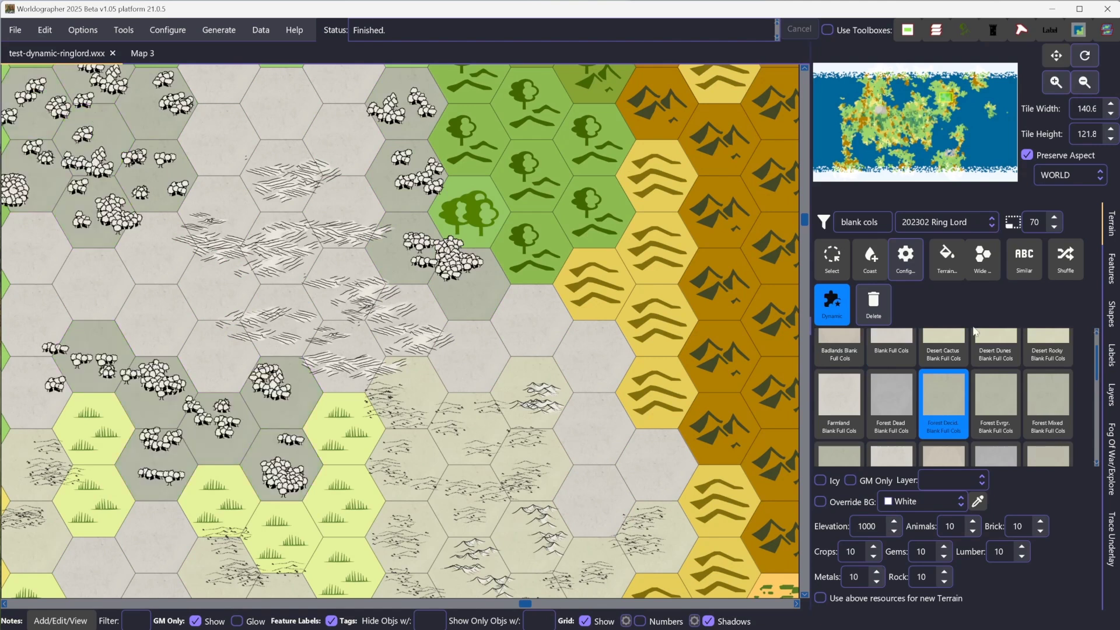
{"action": "left_click", "coordinate": [475, 192]}
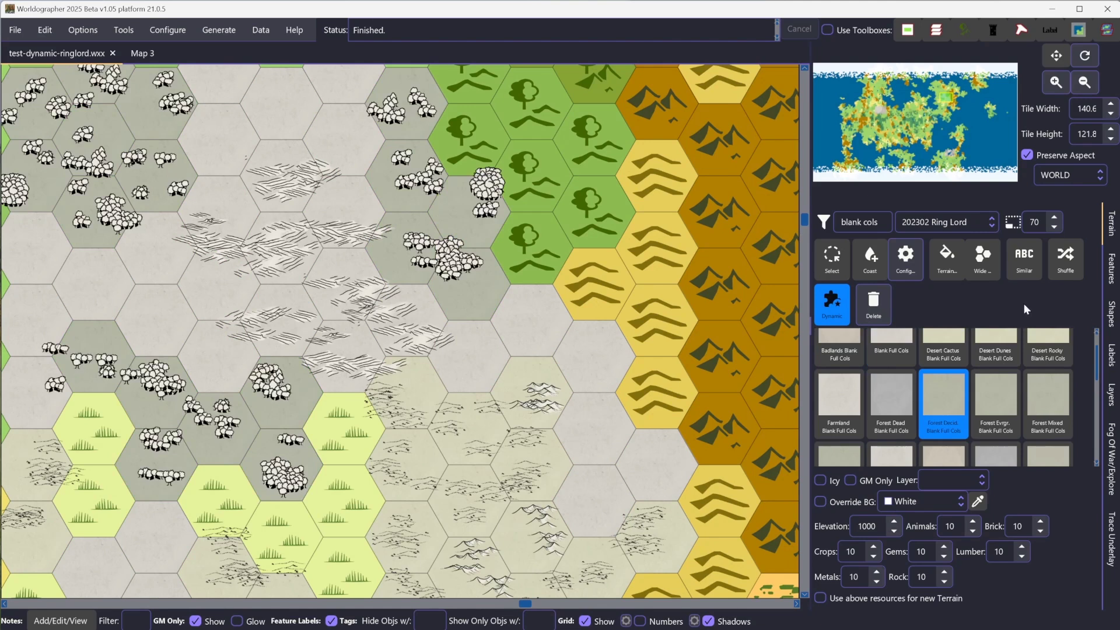
- In Features, check the Layer dropdown and select the Forest Decid. Medium B feature
{"action": "left_click", "coordinate": [1108, 274]}
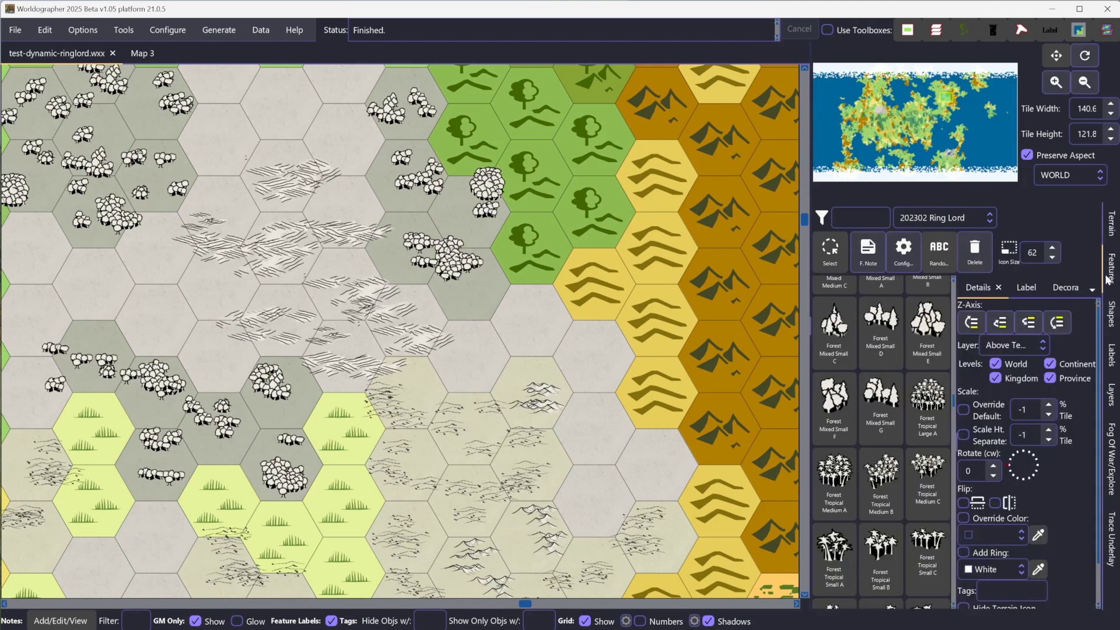
{"action": "left_click", "coordinate": [1044, 345]}
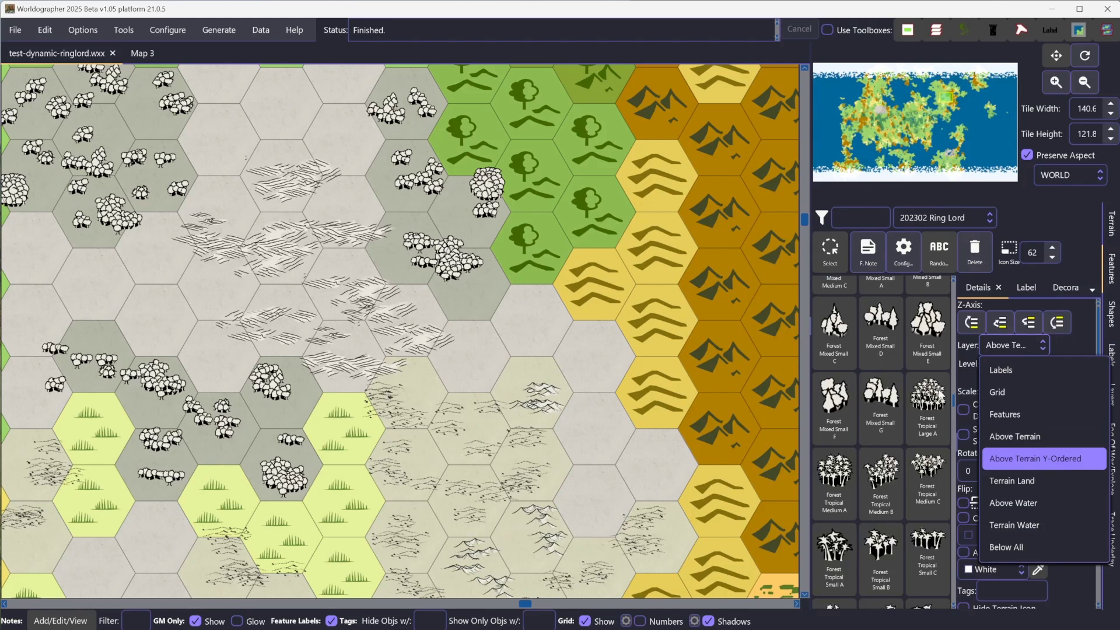
{"action": "left_click", "coordinate": [957, 401]}
{"action": "left_click_drag", "start_coordinate": [957, 401], "coordinate": [956, 396]}
{"action": "left_click_drag", "start_coordinate": [955, 395], "coordinate": [954, 279]}
{"action": "left_click", "coordinate": [834, 307]}
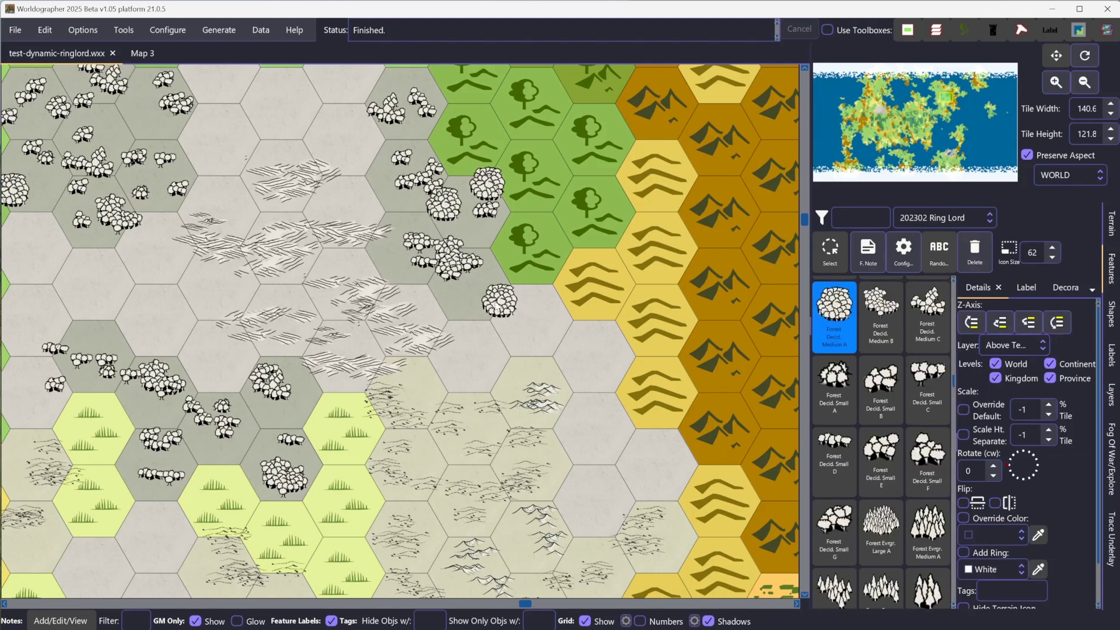
{"action": "left_click", "coordinate": [870, 316]}
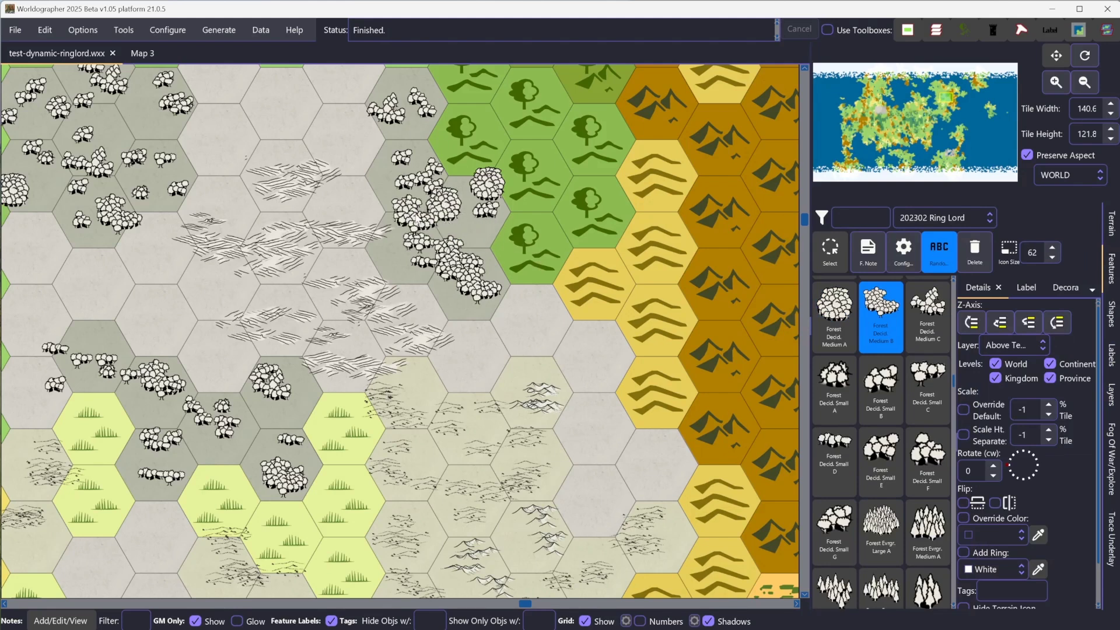
- Place five Forest Decid. Medium B clusters on grey hexes beside the top-centre green hexes
{"action": "left_click", "coordinate": [426, 215]}
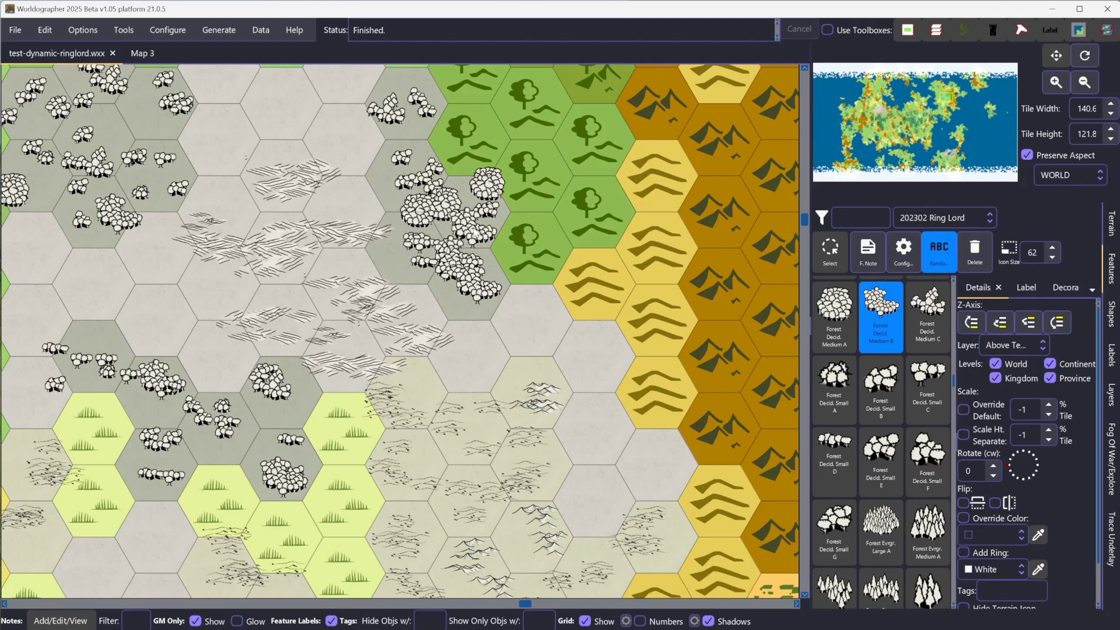
{"action": "left_click", "coordinate": [474, 225]}
{"action": "left_click", "coordinate": [391, 247]}
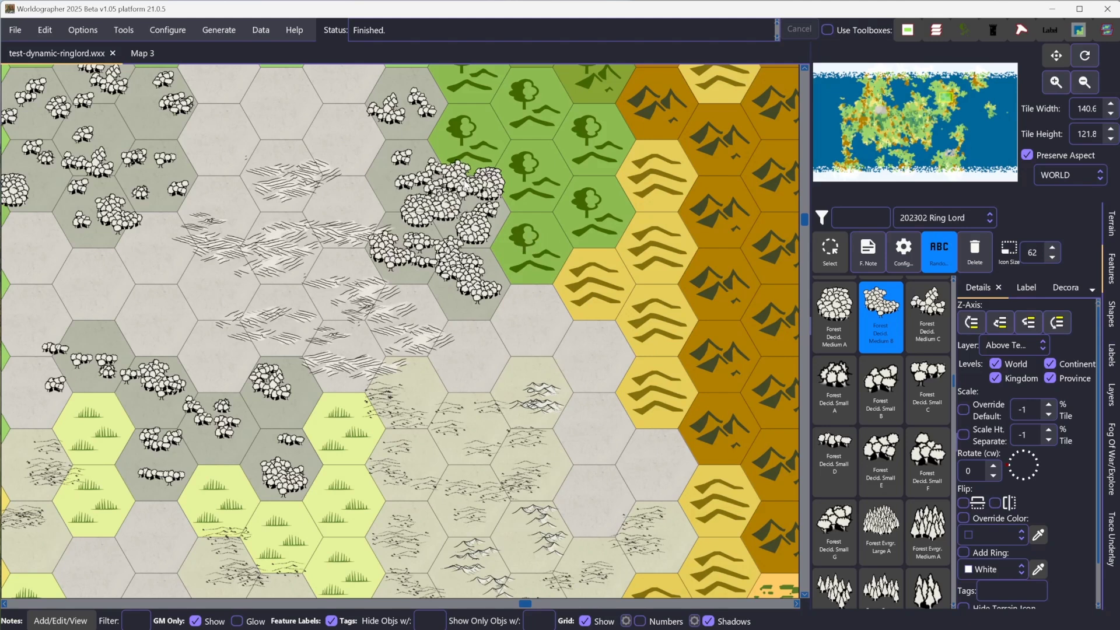
{"action": "left_click", "coordinate": [470, 201]}
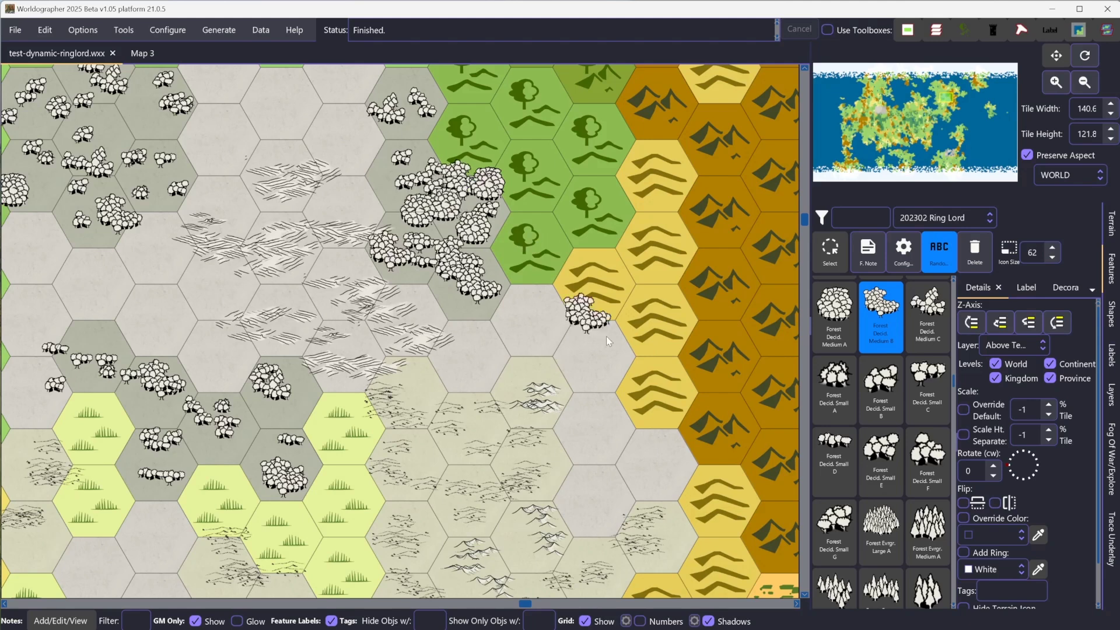
{"action": "left_click", "coordinate": [513, 205]}
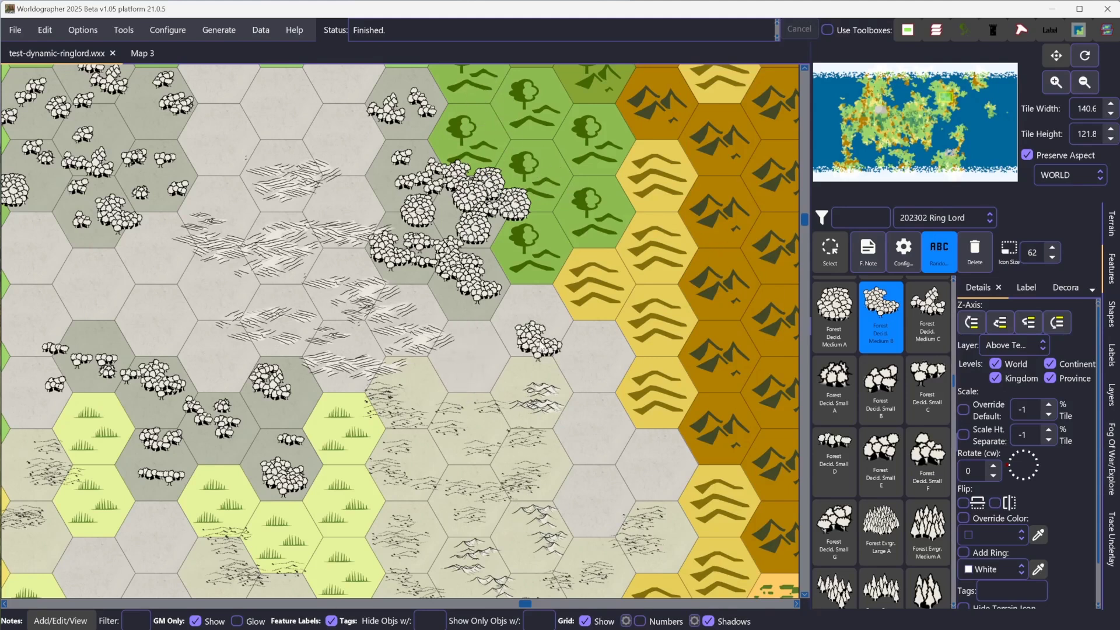
{"action": "left_click", "coordinate": [1002, 345]}
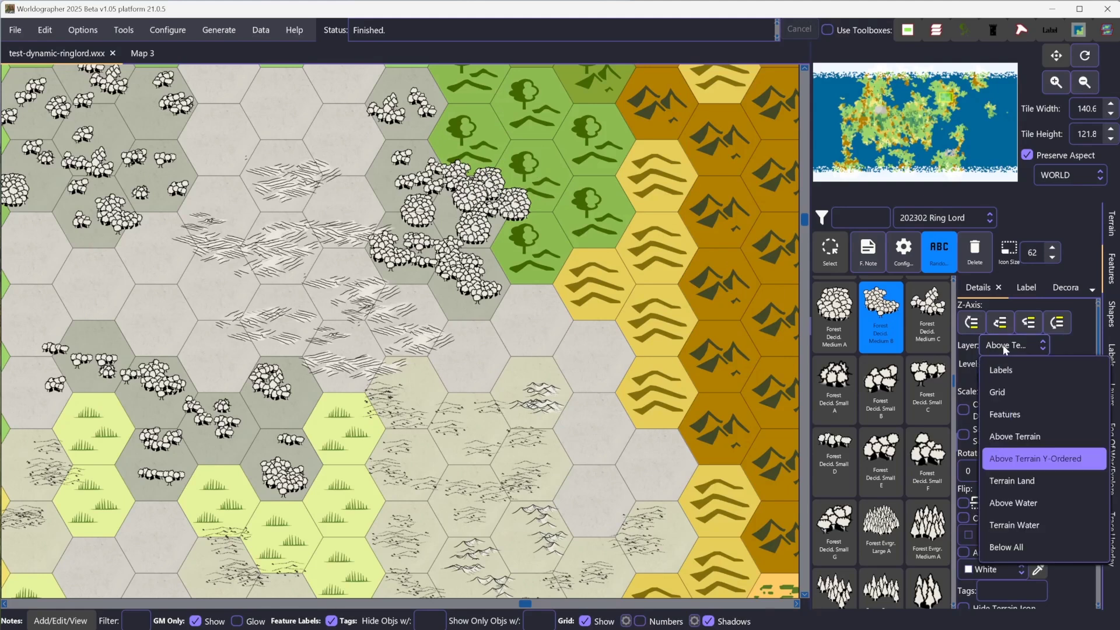
{"action": "left_click", "coordinate": [1084, 338]}
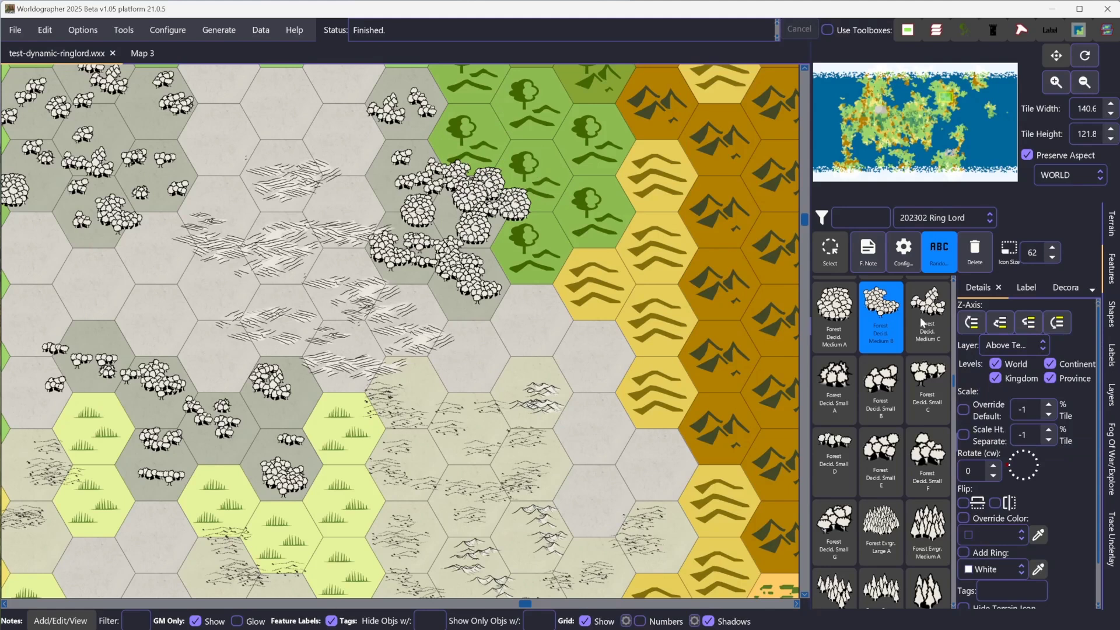
- Repaint the left and lower grassland hexes with Grassland Blank Full Cols
{"action": "left_click", "coordinate": [1111, 224]}
{"action": "scroll", "coordinate": [902, 376], "scroll_direction": "down", "scroll_amount": 1}
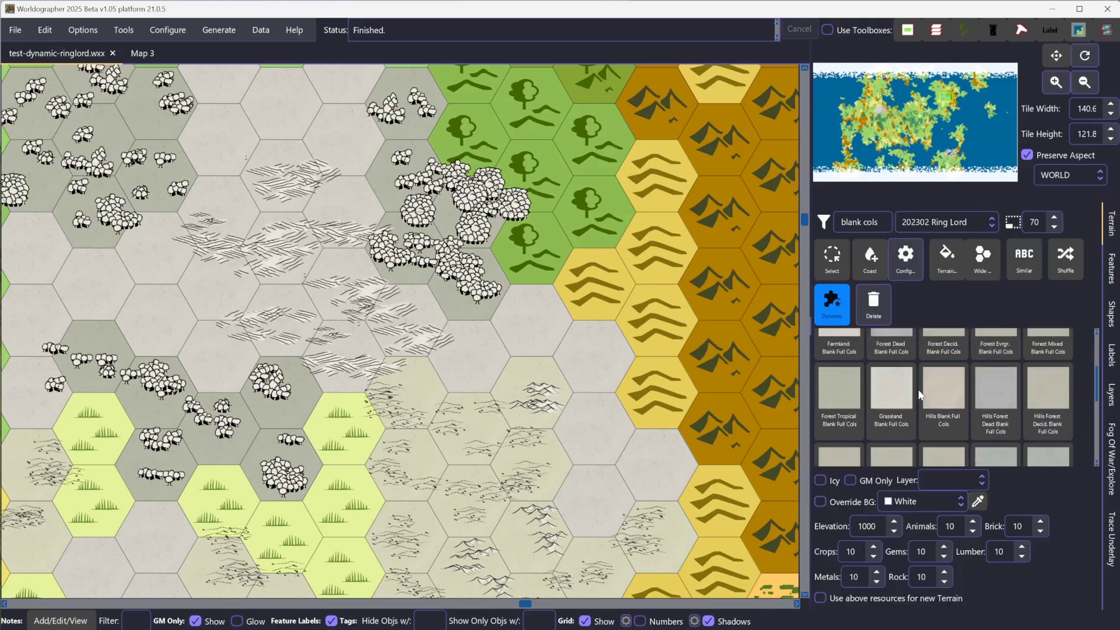
{"action": "left_click", "coordinate": [887, 381]}
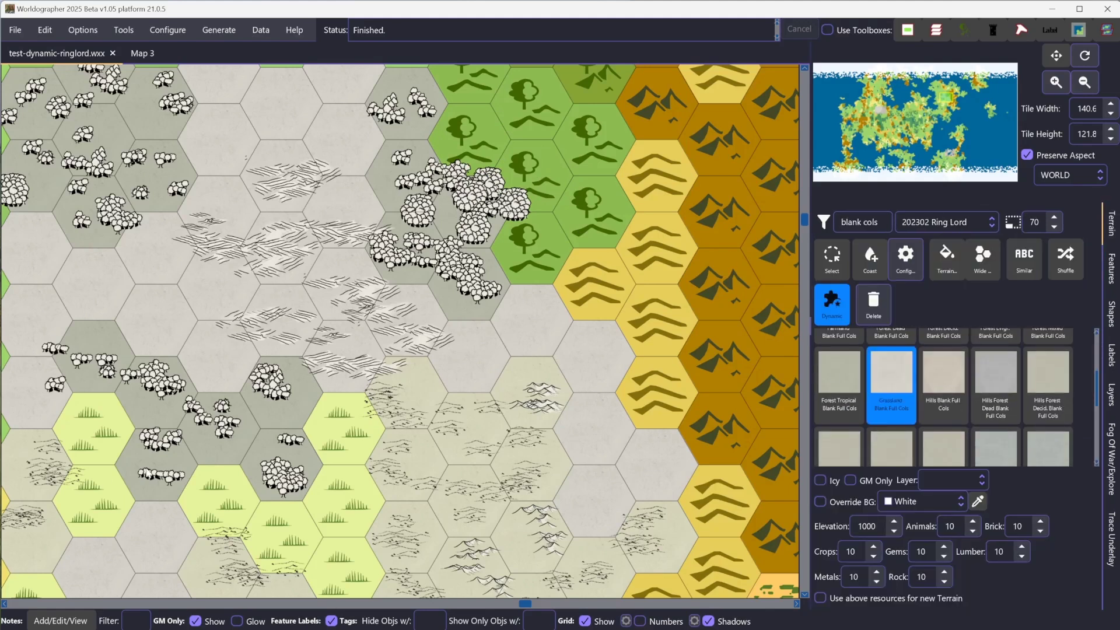
{"action": "left_click", "coordinate": [91, 455]}
{"action": "left_click", "coordinate": [96, 496]}
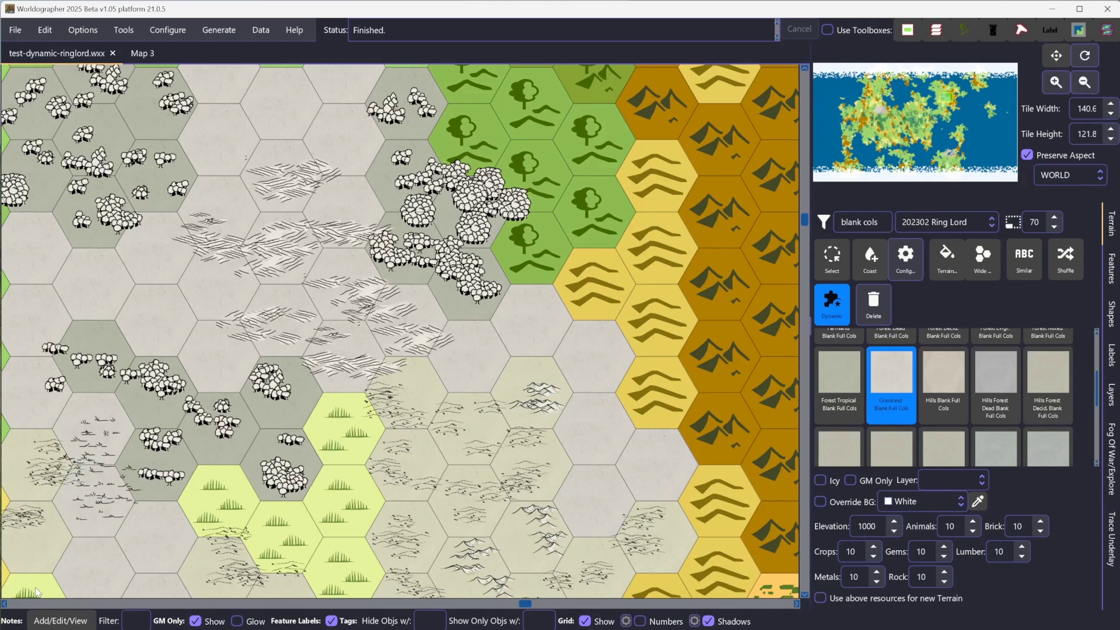
{"action": "left_click", "coordinate": [36, 591]}
{"action": "left_click", "coordinate": [212, 511]}
{"action": "left_click", "coordinate": [270, 537]}
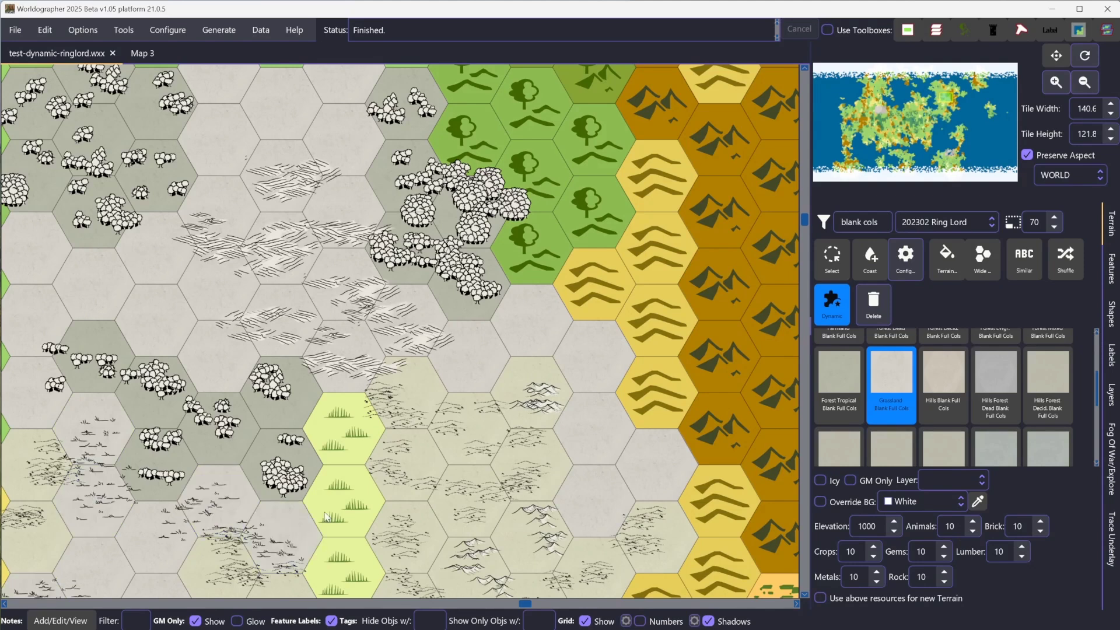
{"action": "left_click", "coordinate": [331, 512]}
{"action": "left_click", "coordinate": [355, 433]}
{"action": "left_click", "coordinate": [339, 561]}
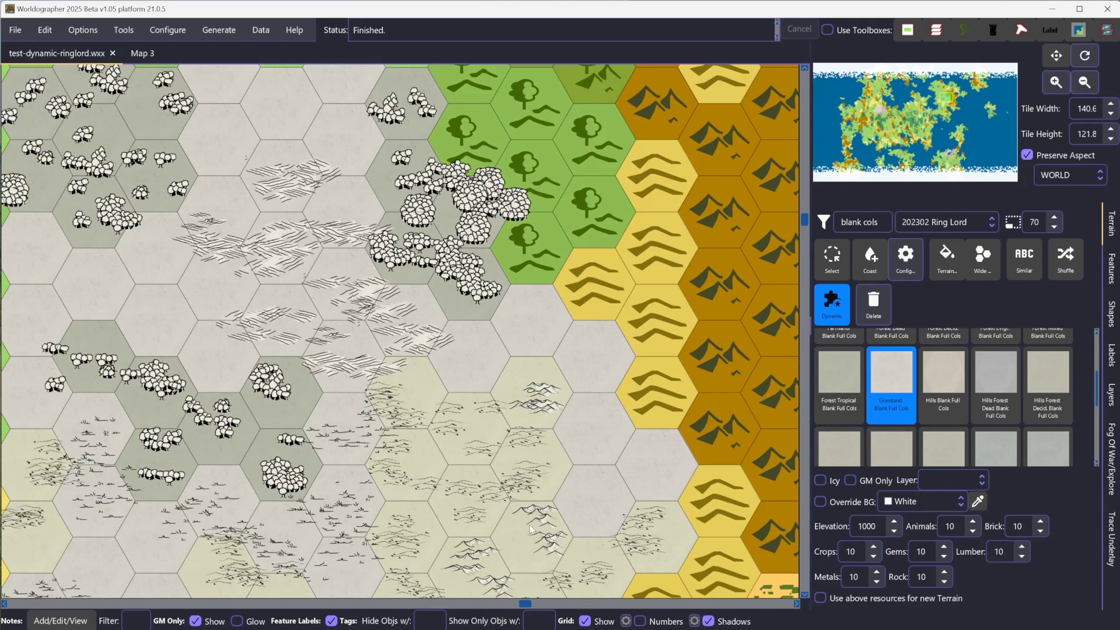
- Repaint the six top-centre green hexes as Hills Forest Decid. Blank Full Cols
{"action": "scroll", "coordinate": [1027, 350], "scroll_direction": "down", "scroll_amount": 1}
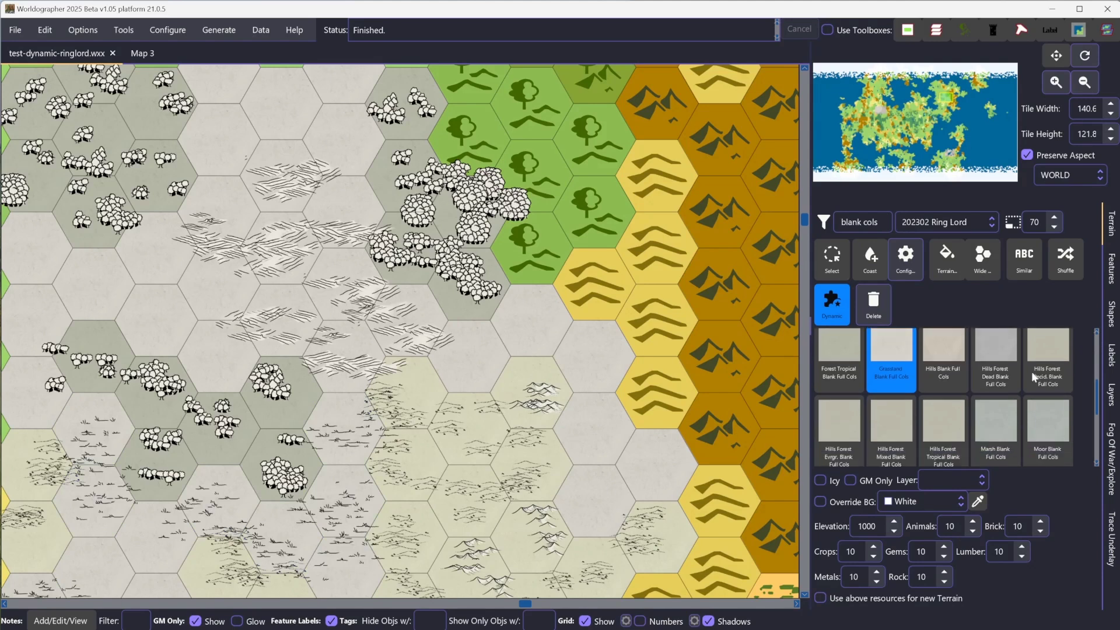
{"action": "left_click", "coordinate": [1044, 357]}
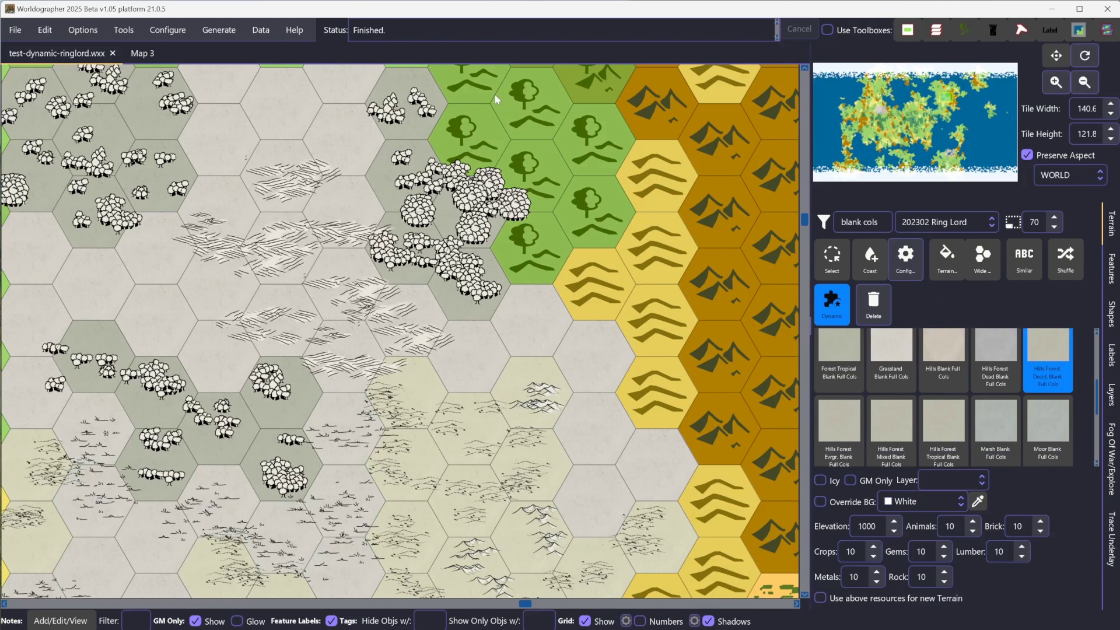
{"action": "left_click", "coordinate": [546, 113]}
{"action": "left_click", "coordinate": [576, 139]}
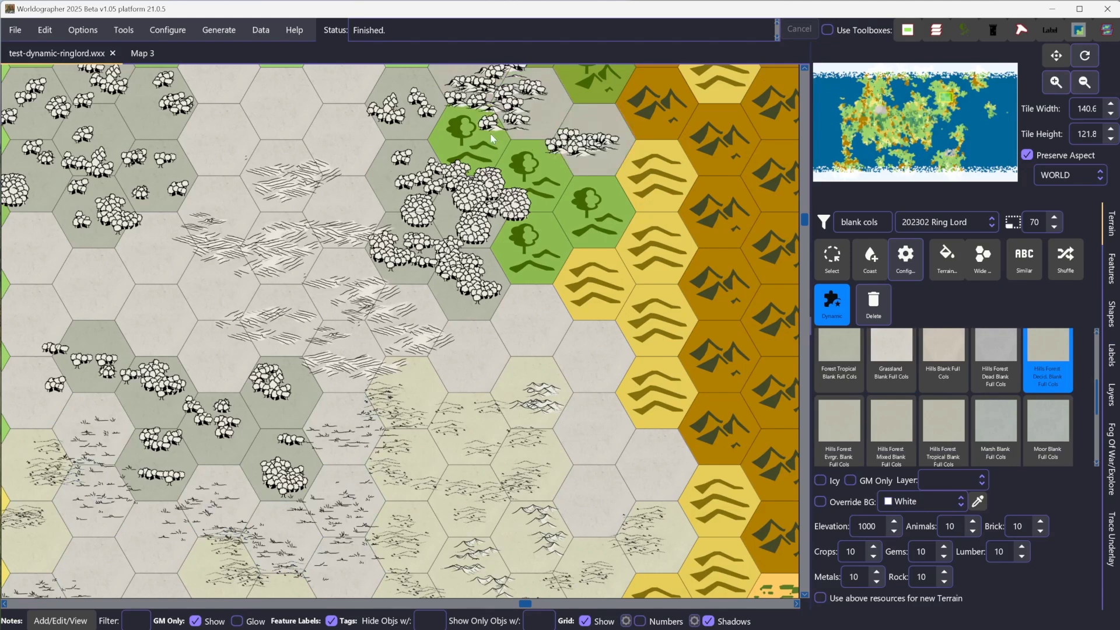
{"action": "left_click", "coordinate": [489, 133]}
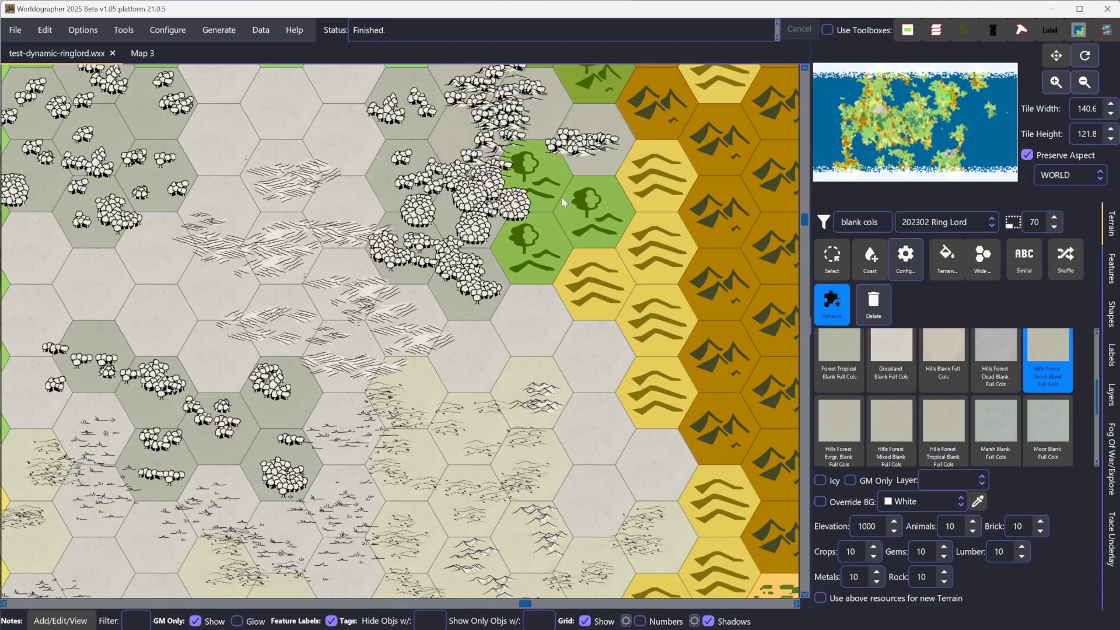
{"action": "left_click", "coordinate": [547, 189]}
{"action": "left_click", "coordinate": [557, 256]}
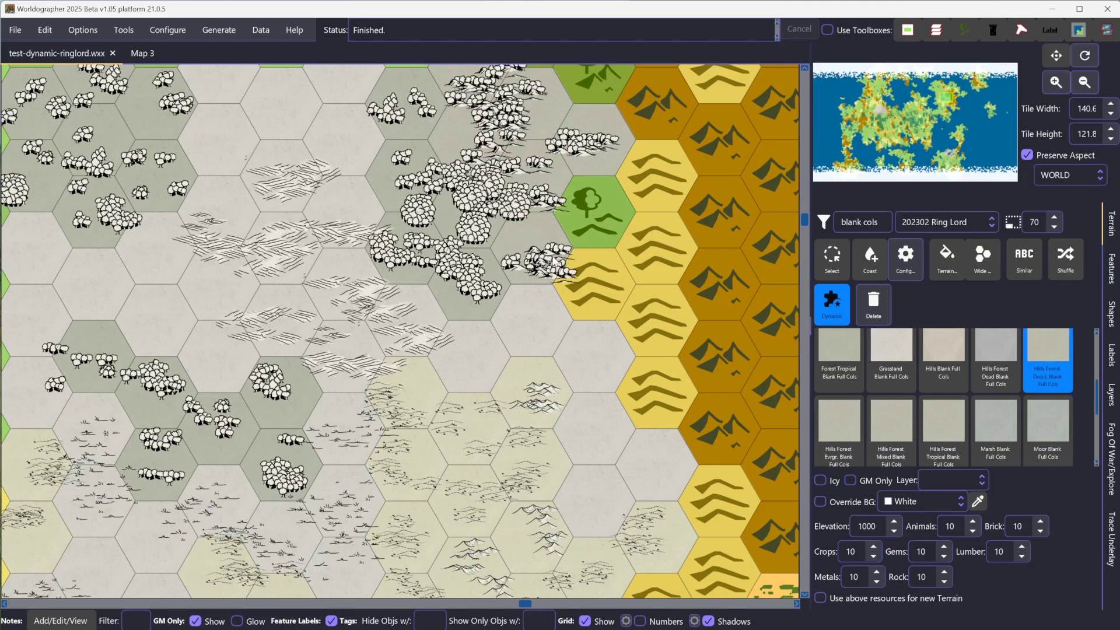
{"action": "left_click", "coordinate": [610, 209]}
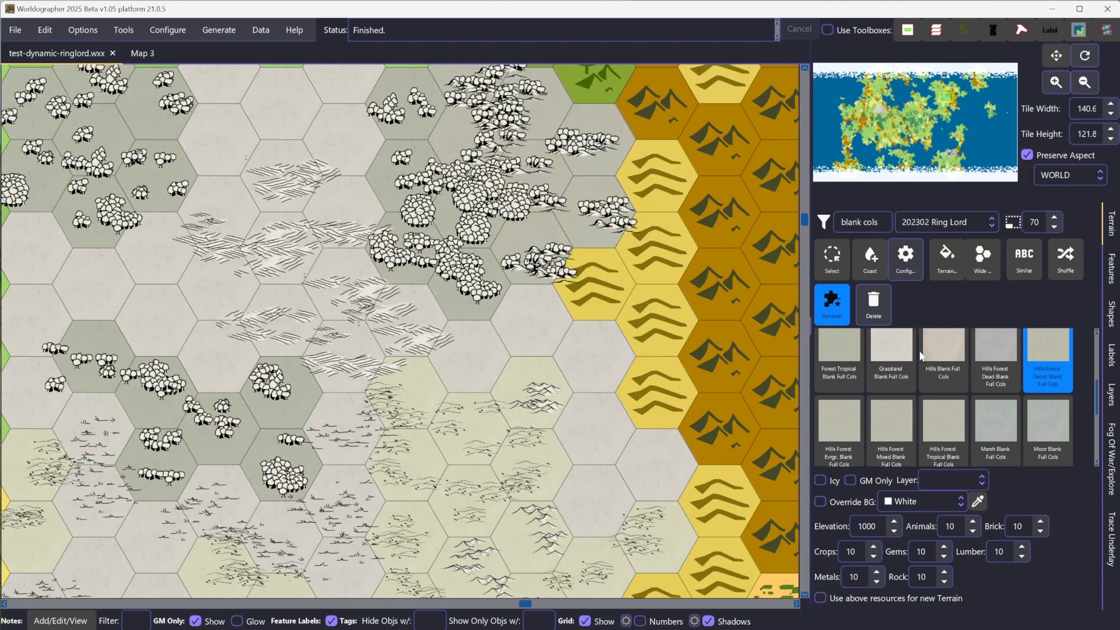
- Repaint the yellow hill hexes running down the middle as Hills Blank Full Cols
{"action": "scroll", "coordinate": [898, 400], "scroll_direction": "down", "scroll_amount": 1}
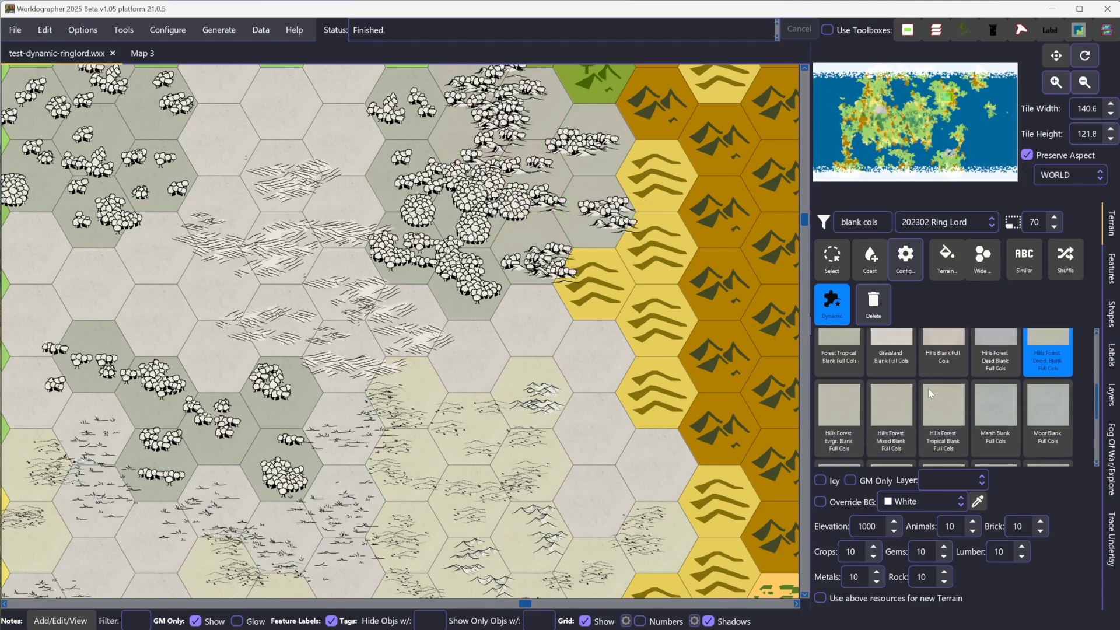
{"action": "left_click", "coordinate": [946, 343]}
{"action": "left_click", "coordinate": [649, 175]}
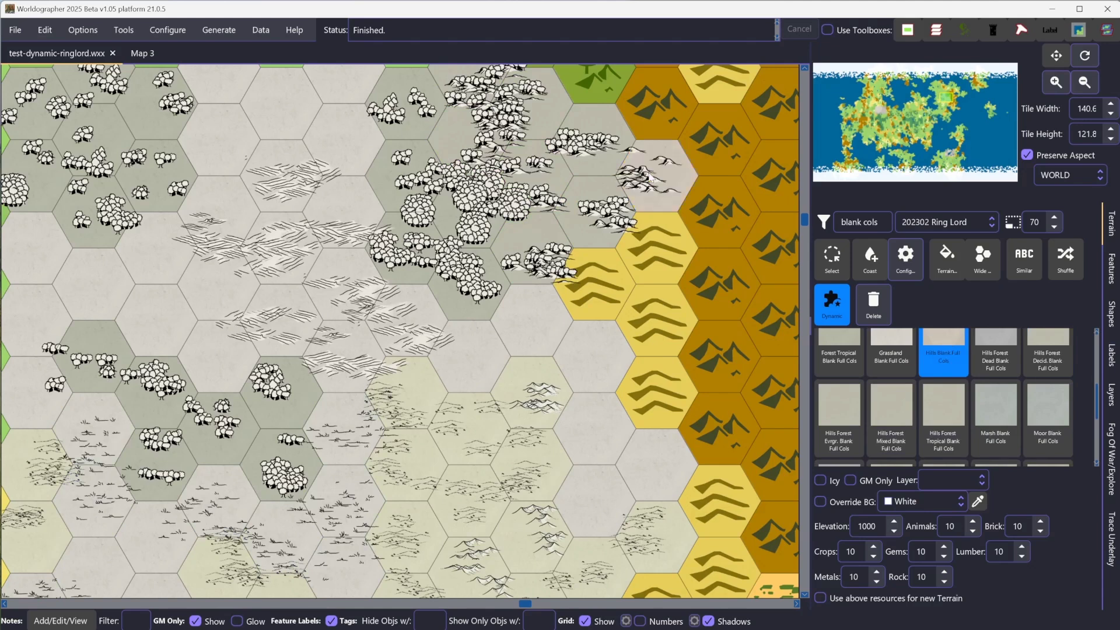
{"action": "left_click", "coordinate": [655, 233]}
{"action": "left_click", "coordinate": [605, 270]}
{"action": "left_click", "coordinate": [677, 330]}
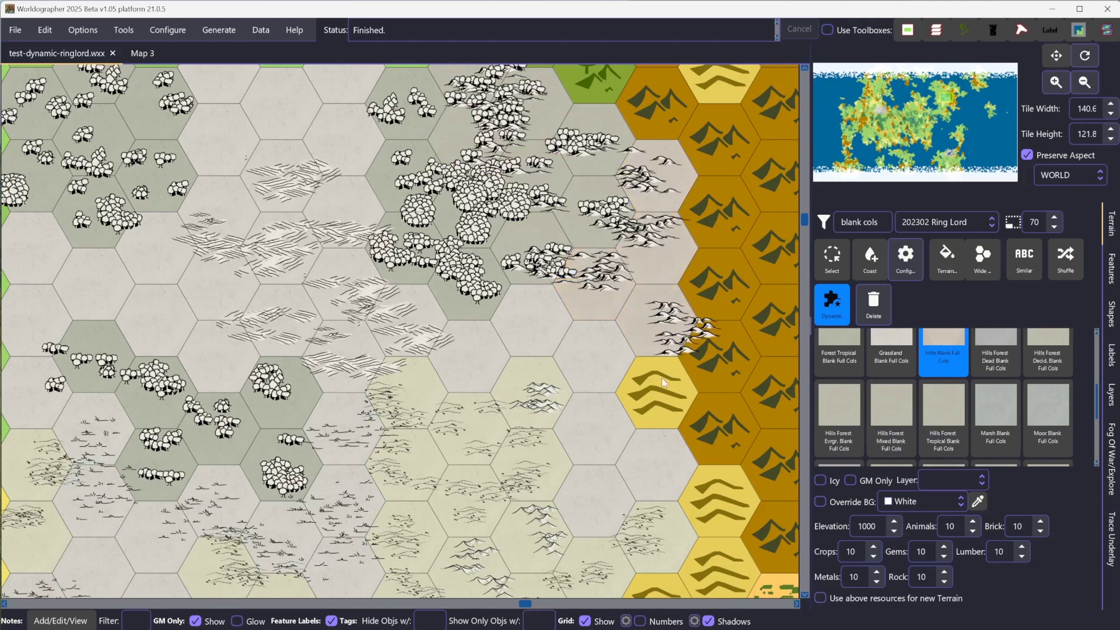
{"action": "left_click", "coordinate": [663, 385]}
{"action": "left_click", "coordinate": [723, 496]}
{"action": "left_click", "coordinate": [726, 568]}
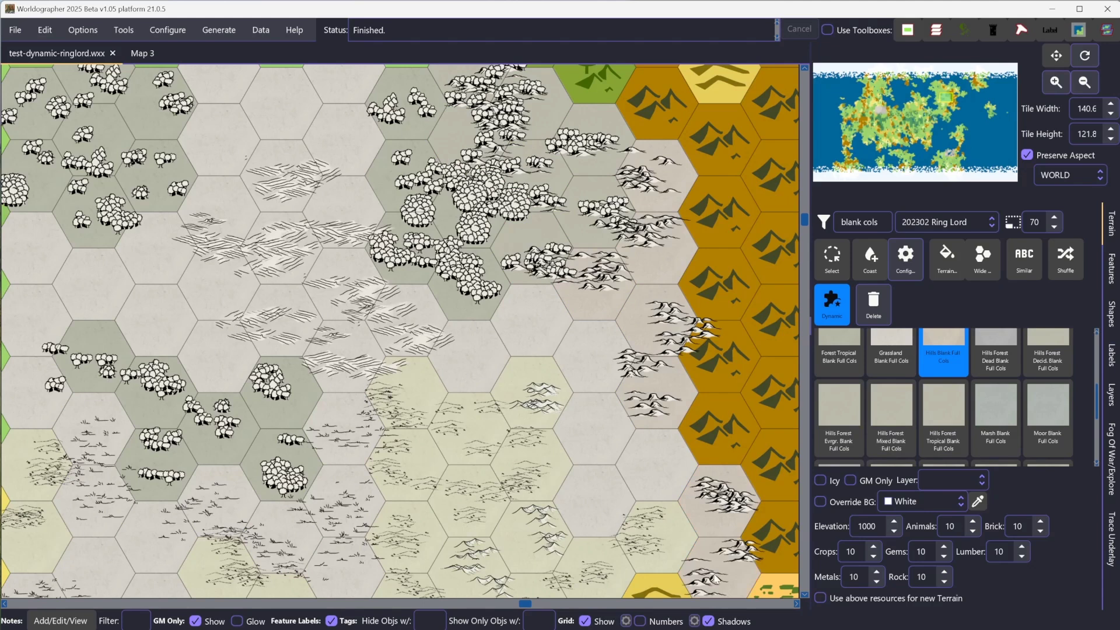
{"action": "left_click", "coordinate": [668, 595]}
- Make the right-side orange hexes Mtns Blank Full Cols and the top green hex forested mountains
{"action": "scroll", "coordinate": [968, 400], "scroll_direction": "down", "scroll_amount": 2}
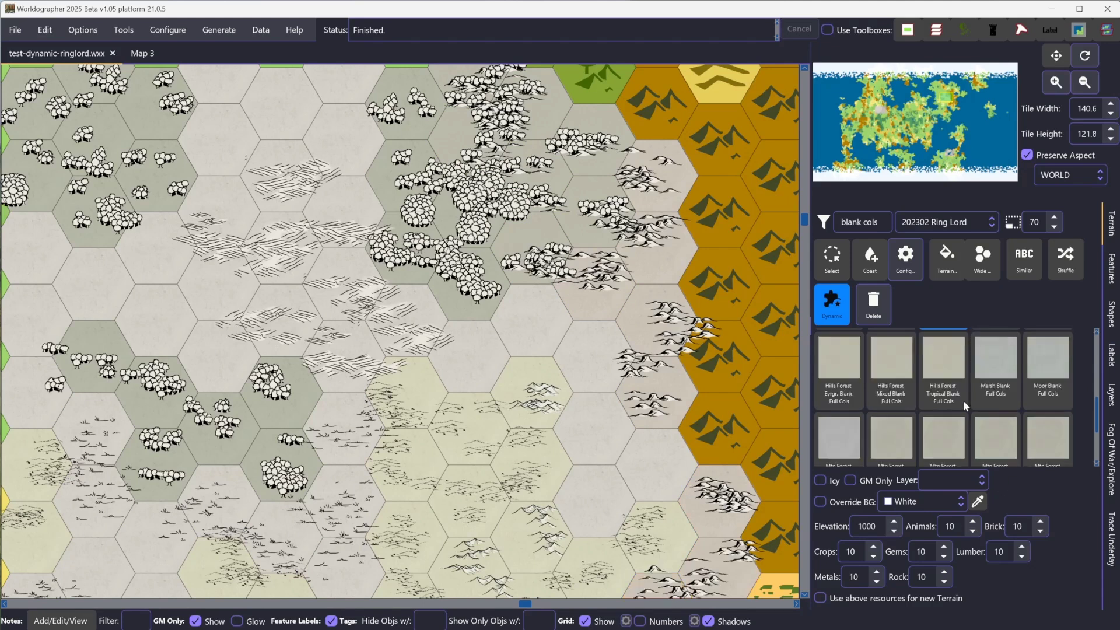
{"action": "scroll", "coordinate": [946, 400], "scroll_direction": "down", "scroll_amount": 1}
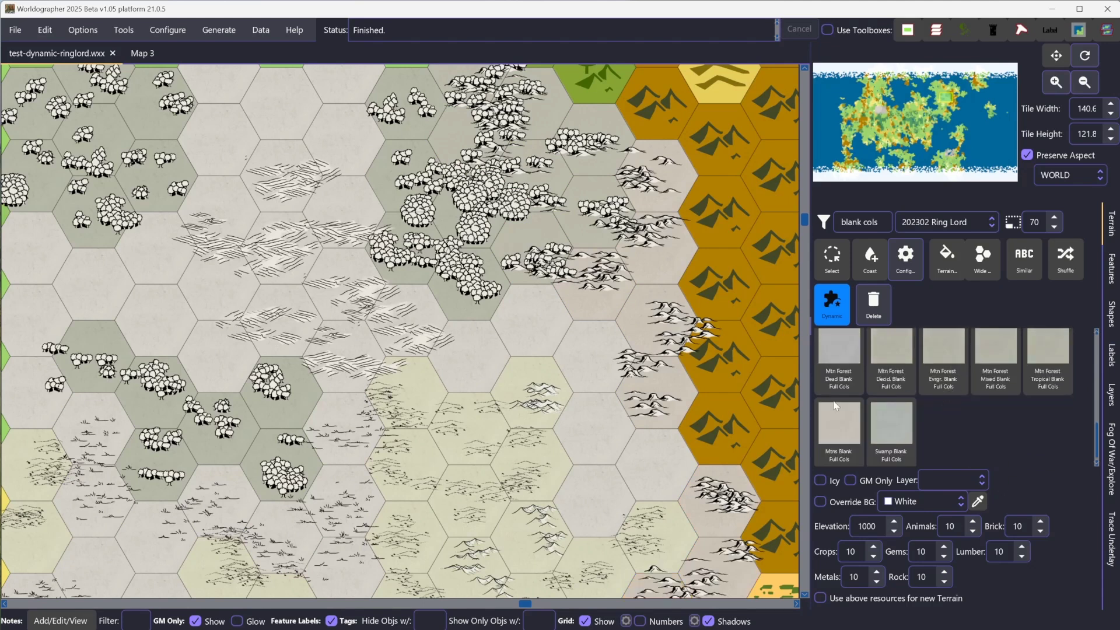
{"action": "left_click", "coordinate": [837, 431]}
{"action": "mouse_move", "coordinate": [768, 527]}
{"action": "left_mouse_down"}
{"action": "mouse_move", "coordinate": [783, 484]}
{"action": "mouse_move", "coordinate": [776, 441]}
{"action": "mouse_move", "coordinate": [744, 423]}
{"action": "mouse_move", "coordinate": [776, 400]}
{"action": "mouse_move", "coordinate": [751, 348]}
{"action": "mouse_move", "coordinate": [737, 348]}
{"action": "mouse_move", "coordinate": [779, 319]}
{"action": "mouse_move", "coordinate": [785, 294]}
{"action": "mouse_move", "coordinate": [710, 278]}
{"action": "mouse_move", "coordinate": [791, 246]}
{"action": "mouse_move", "coordinate": [721, 208]}
{"action": "mouse_move", "coordinate": [775, 173]}
{"action": "mouse_move", "coordinate": [726, 143]}
{"action": "mouse_move", "coordinate": [765, 107]}
{"action": "mouse_move", "coordinate": [671, 103]}
{"action": "left_mouse_up"}
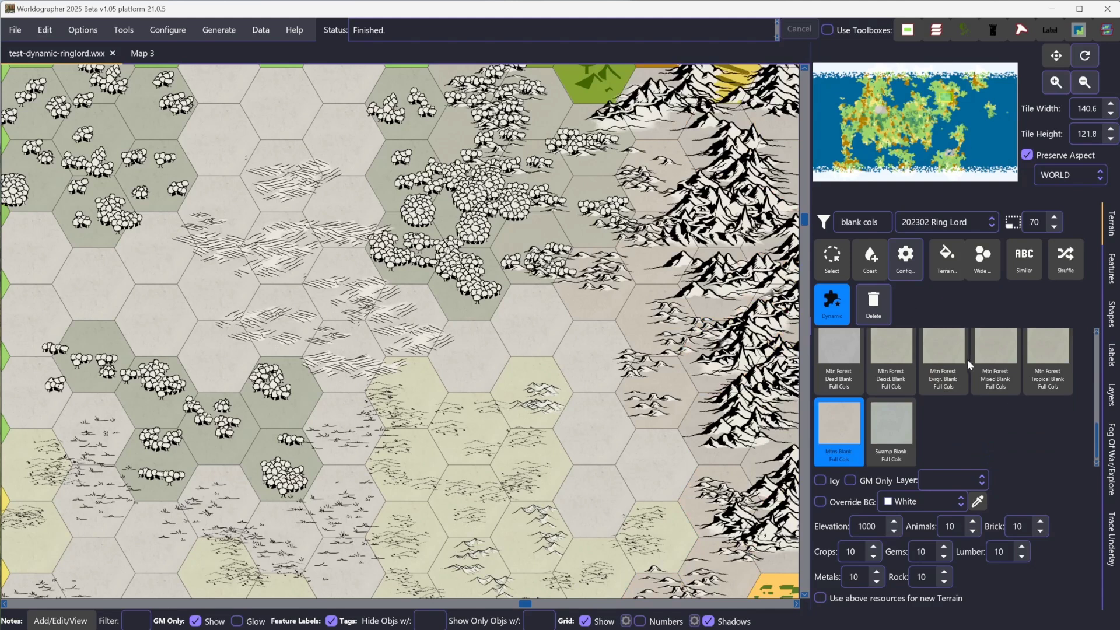
{"action": "left_click", "coordinate": [878, 335]}
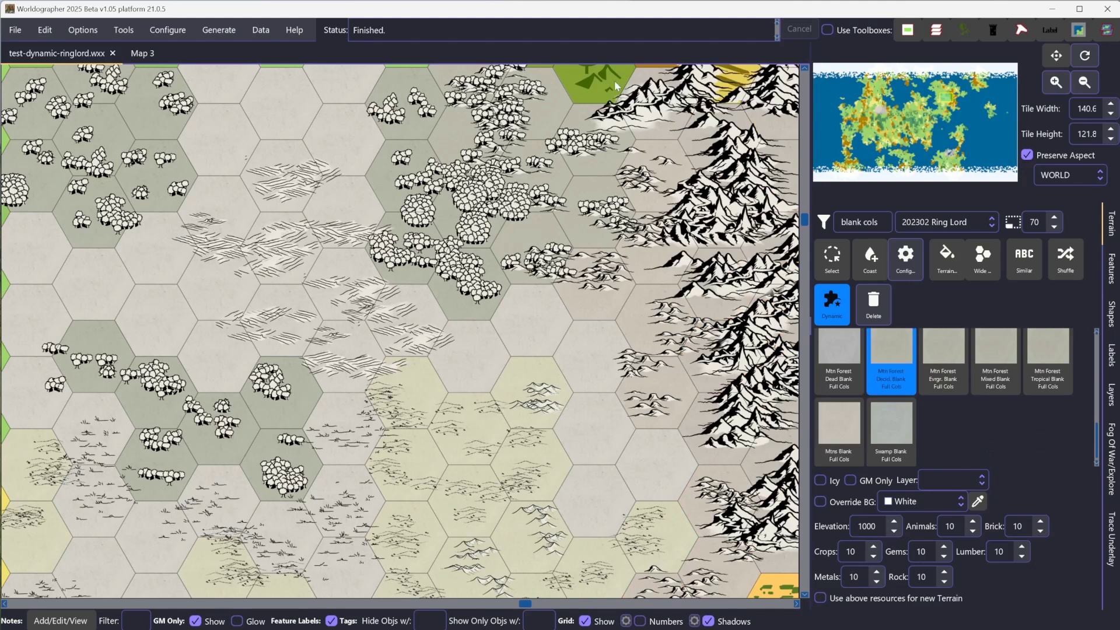
{"action": "left_click", "coordinate": [593, 69]}
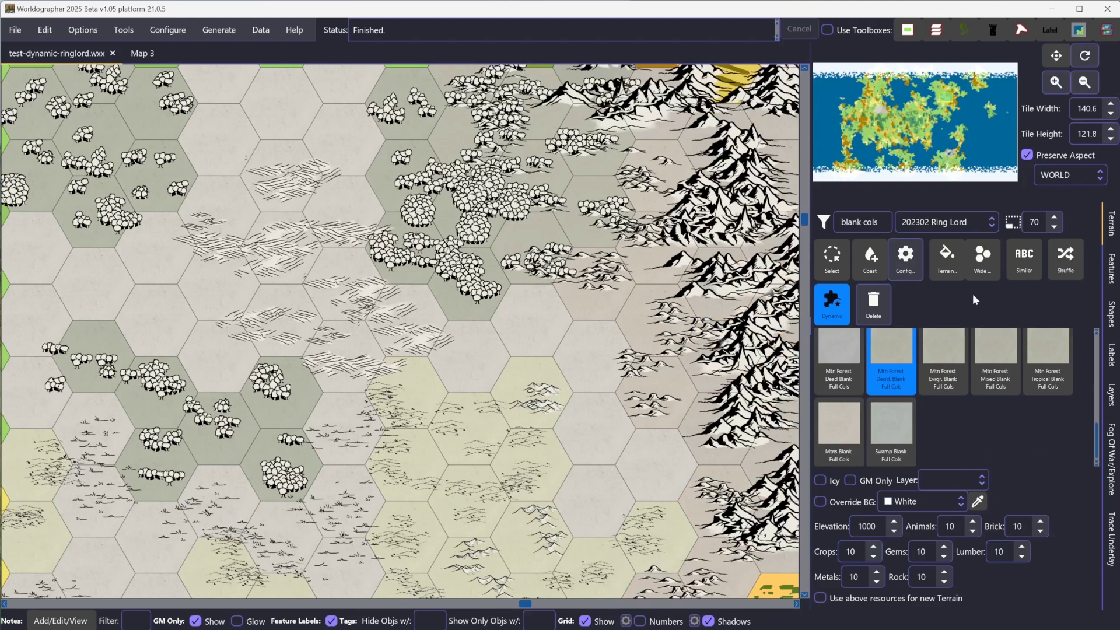
{"action": "scroll", "coordinate": [941, 417], "scroll_direction": "up", "scroll_amount": 5}
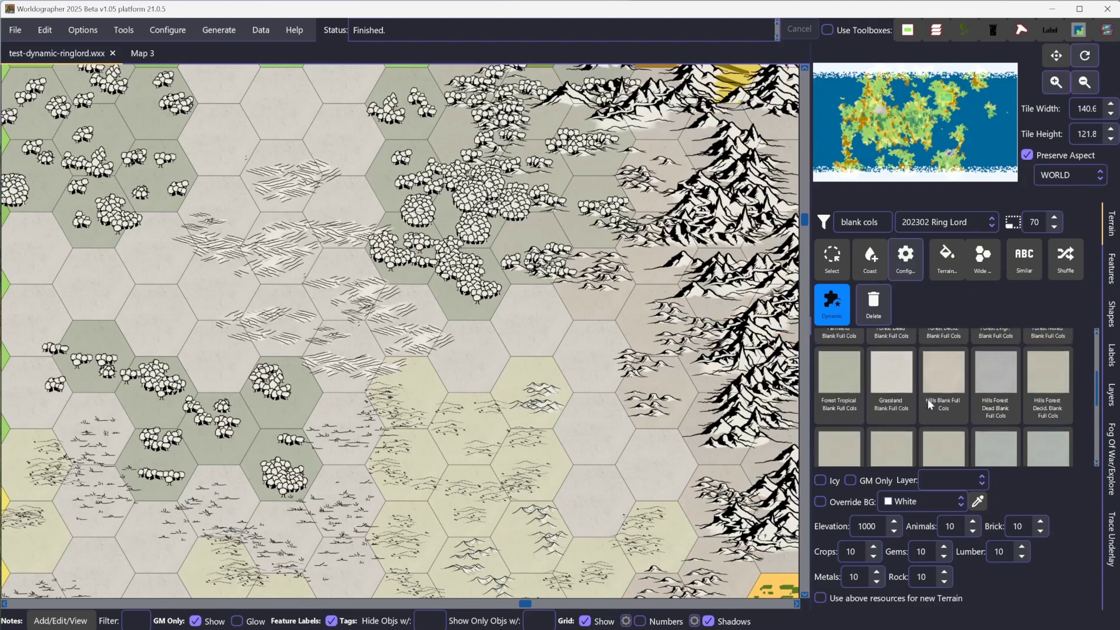
{"action": "left_click", "coordinate": [940, 422]}
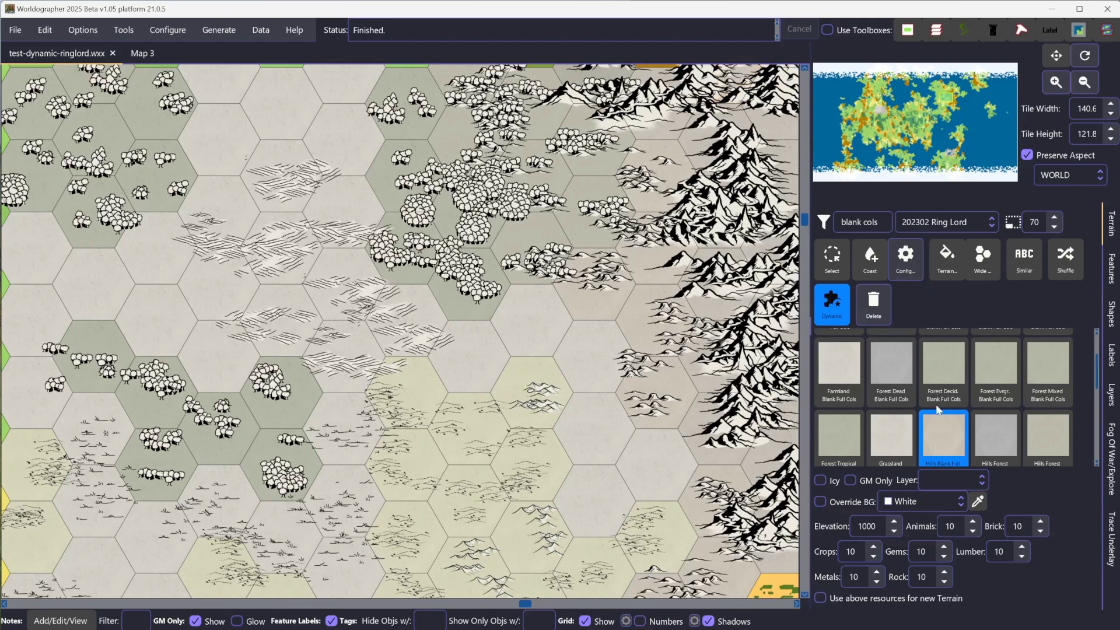
- Place a City Dark A icon with a 50 scale override on the top-centre forest hex
{"action": "left_click", "coordinate": [1111, 269]}
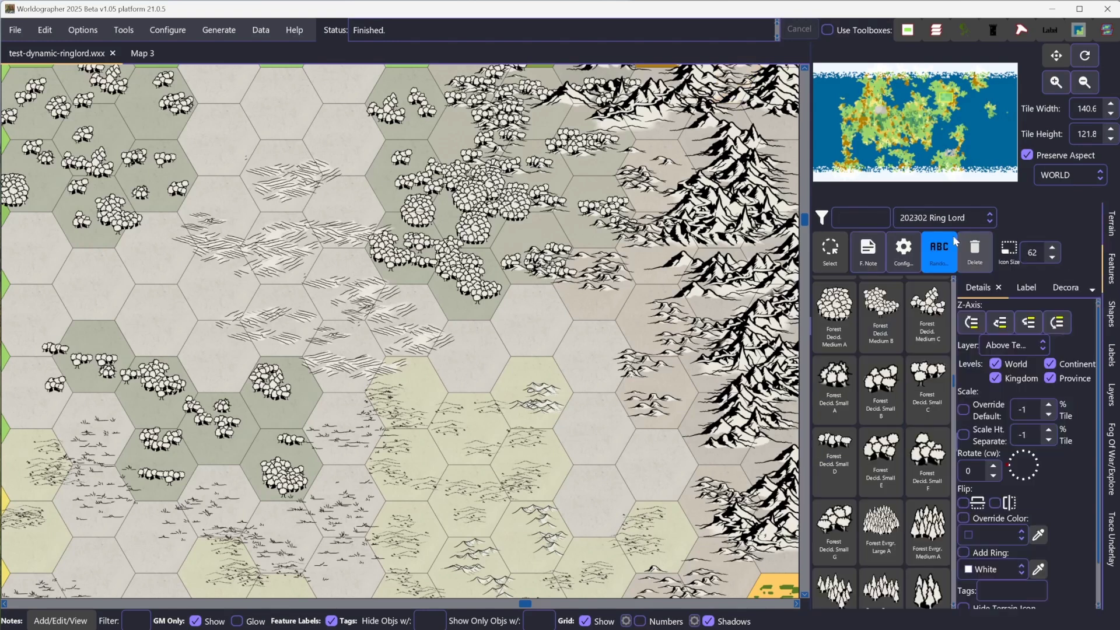
{"action": "left_click", "coordinate": [871, 217]}
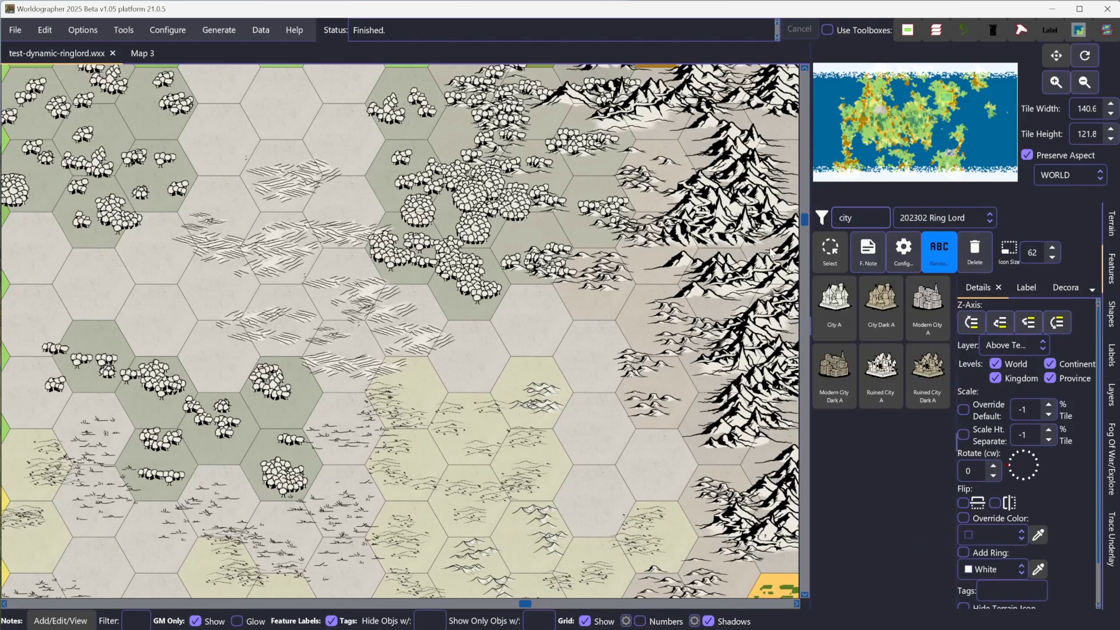
{"action": "left_click", "coordinate": [881, 312]}
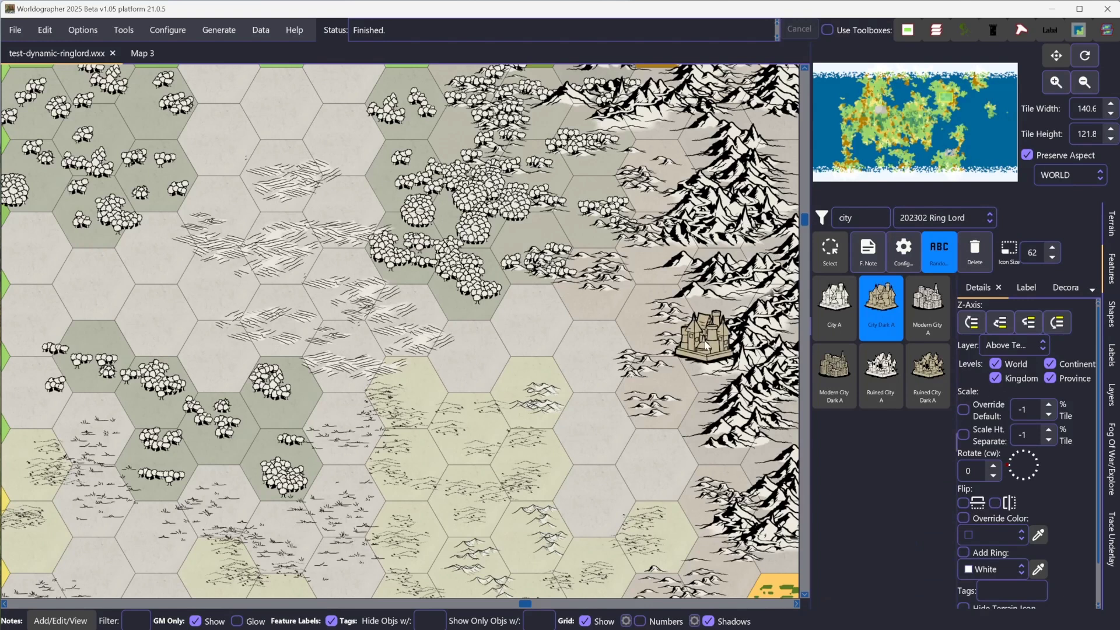
{"action": "left_click", "coordinate": [962, 409]}
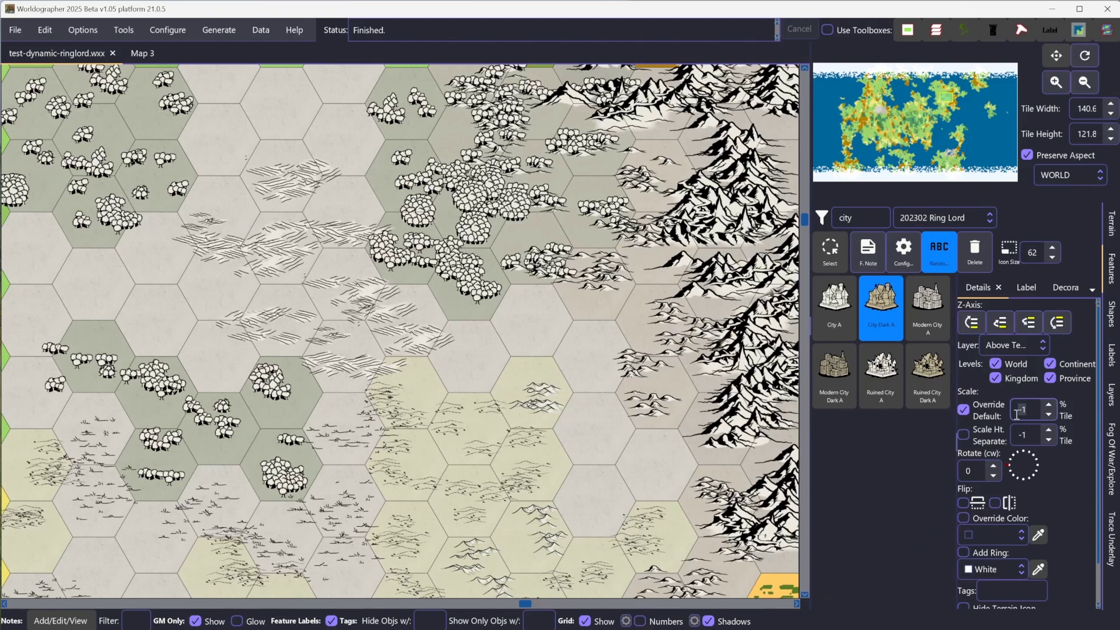
{"action": "left_click", "coordinate": [1016, 413]}
{"action": "type", "text": "50"}
{"action": "left_click", "coordinate": [442, 198]}
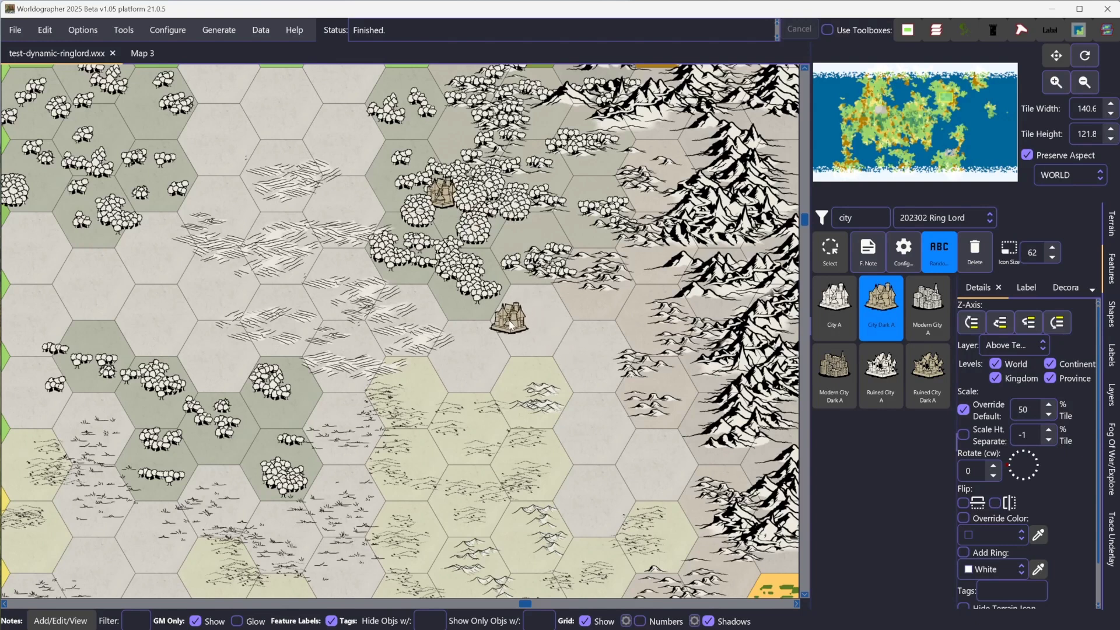
- Select the placed city icon and nudge it downward within its hex
{"action": "left_click", "coordinate": [840, 257]}
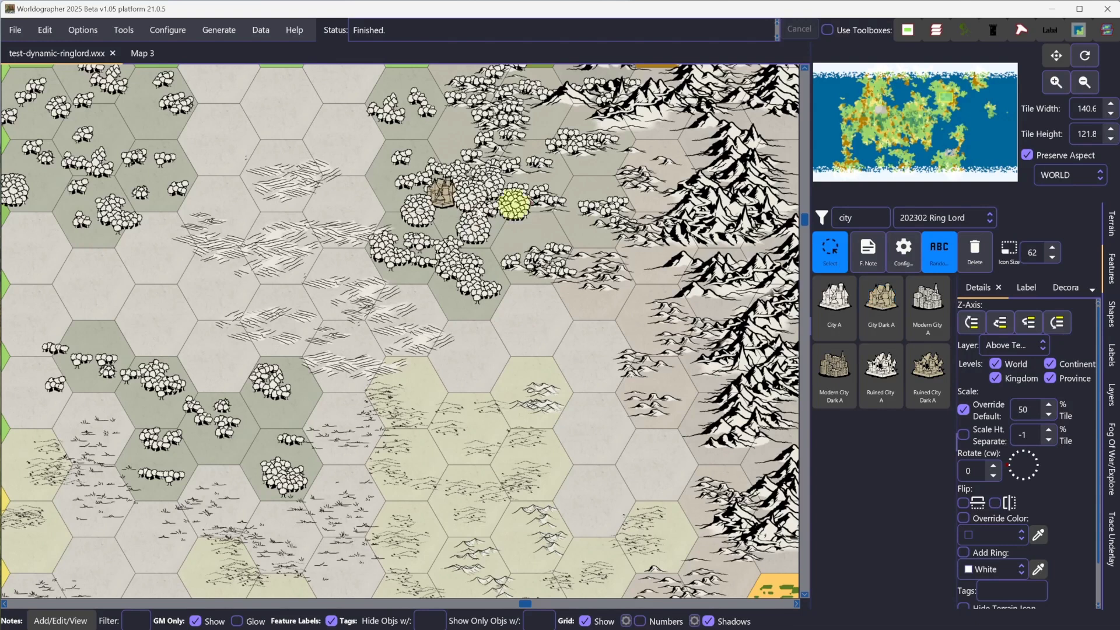
{"action": "left_click", "coordinate": [445, 198]}
{"action": "left_click_drag", "start_coordinate": [445, 200], "coordinate": [446, 219]}
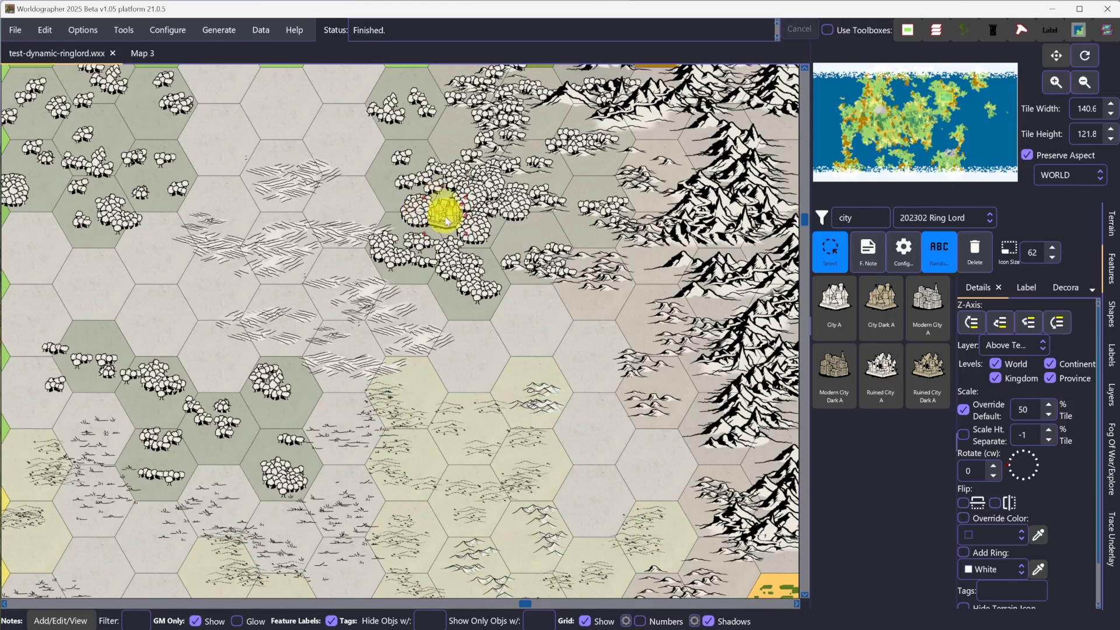
{"action": "left_click_drag", "start_coordinate": [446, 216], "coordinate": [447, 211]}
- Filter features by 'v', choose Village Dark A, and place three villages on the plains
{"action": "double_click", "coordinate": [858, 217]}
{"action": "type", "text": "vill"}
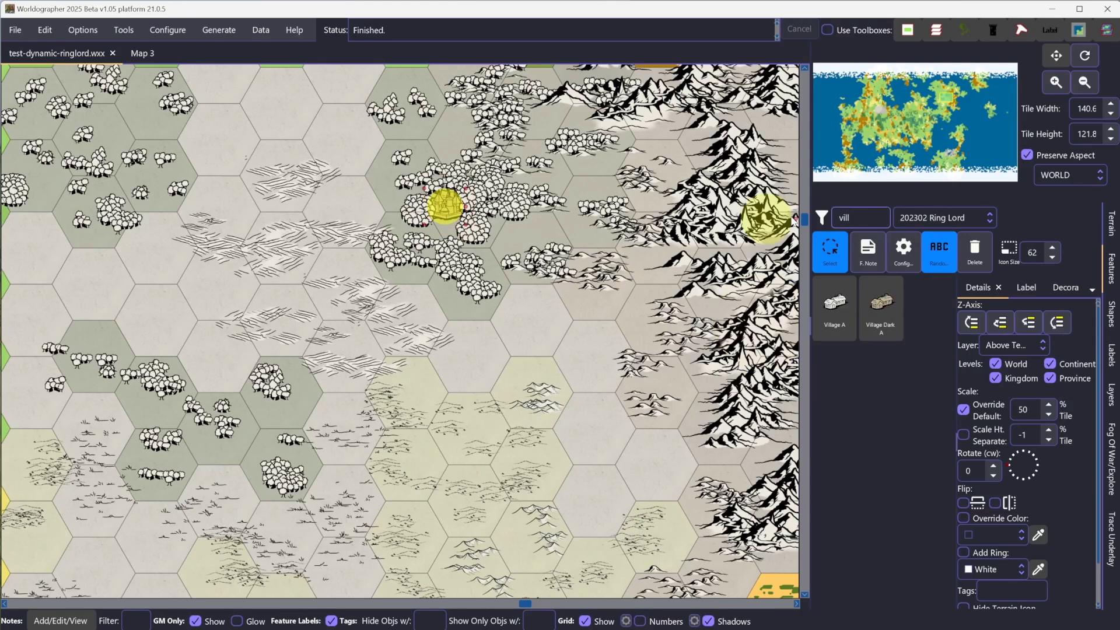
{"action": "left_click", "coordinate": [890, 337]}
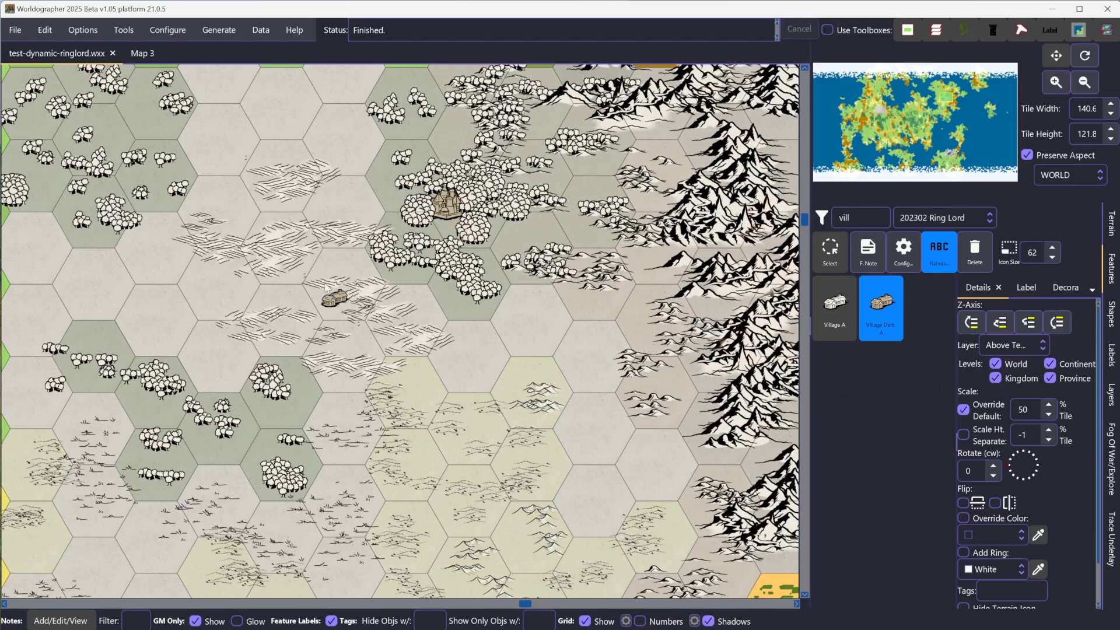
{"action": "left_click", "coordinate": [297, 284]}
{"action": "left_click", "coordinate": [313, 203]}
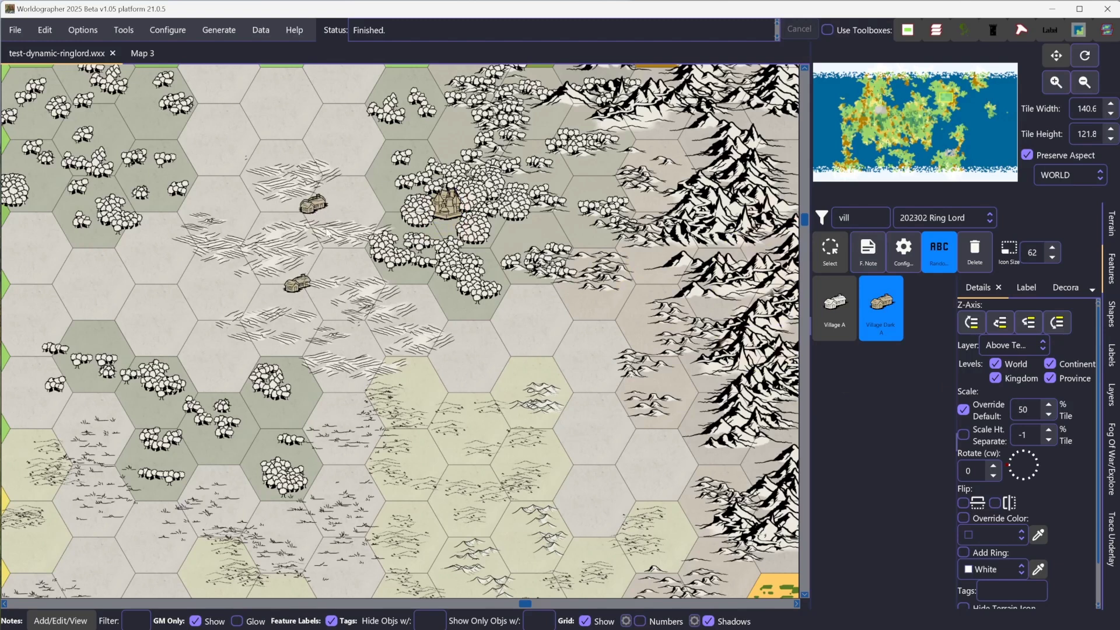
{"action": "left_click", "coordinate": [363, 276]}
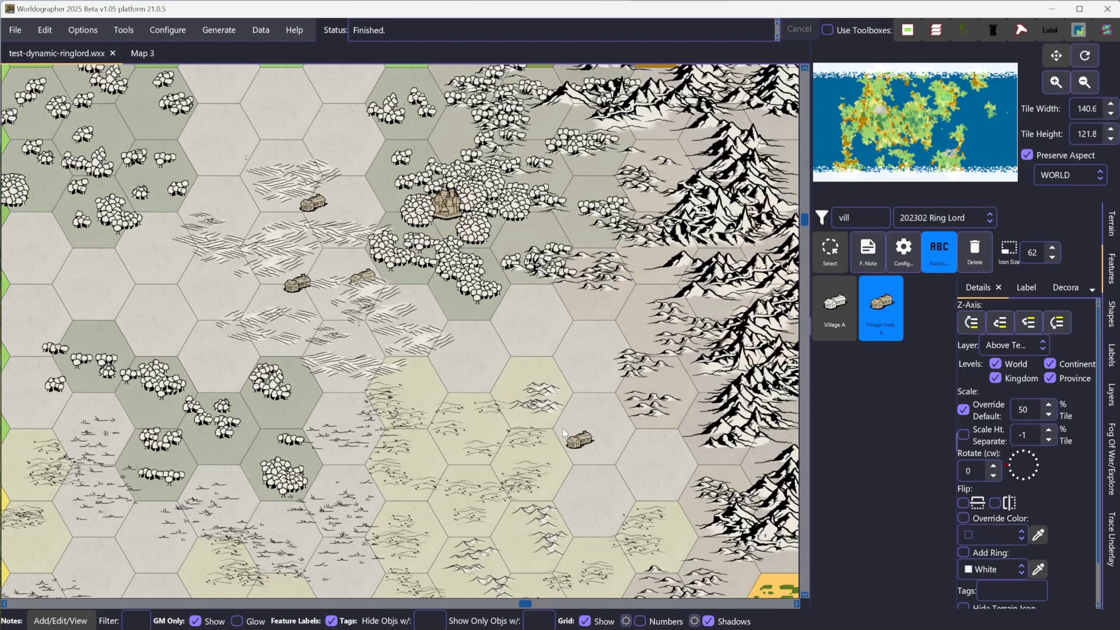
- Select the lower placed village, reposition it, and move it to the Above Terrain layer
{"action": "left_click", "coordinate": [831, 250]}
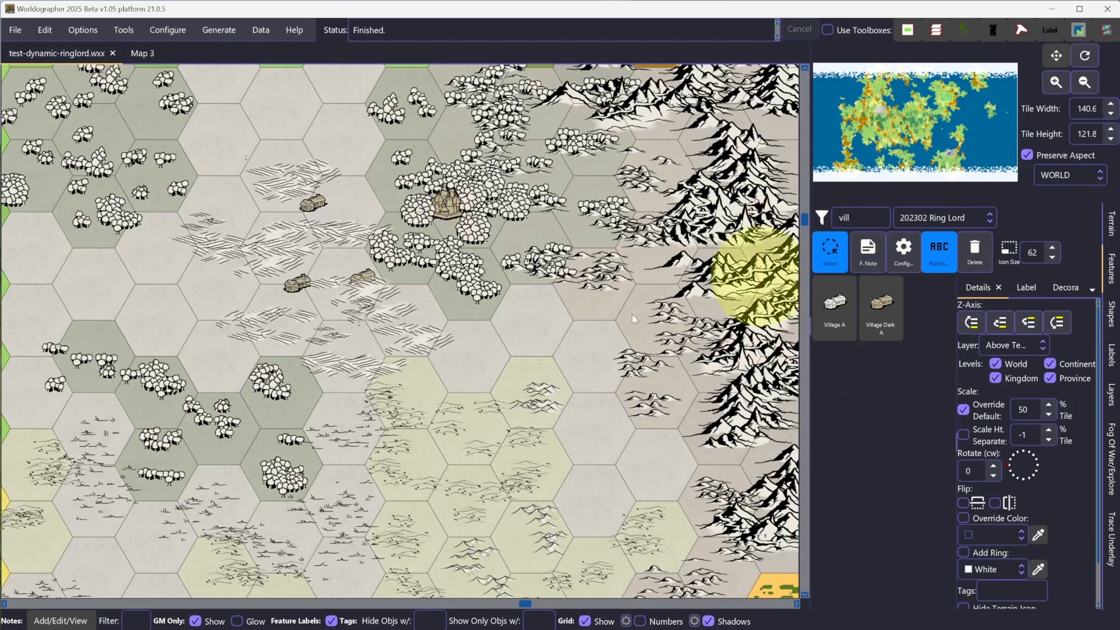
{"action": "left_click", "coordinate": [364, 277]}
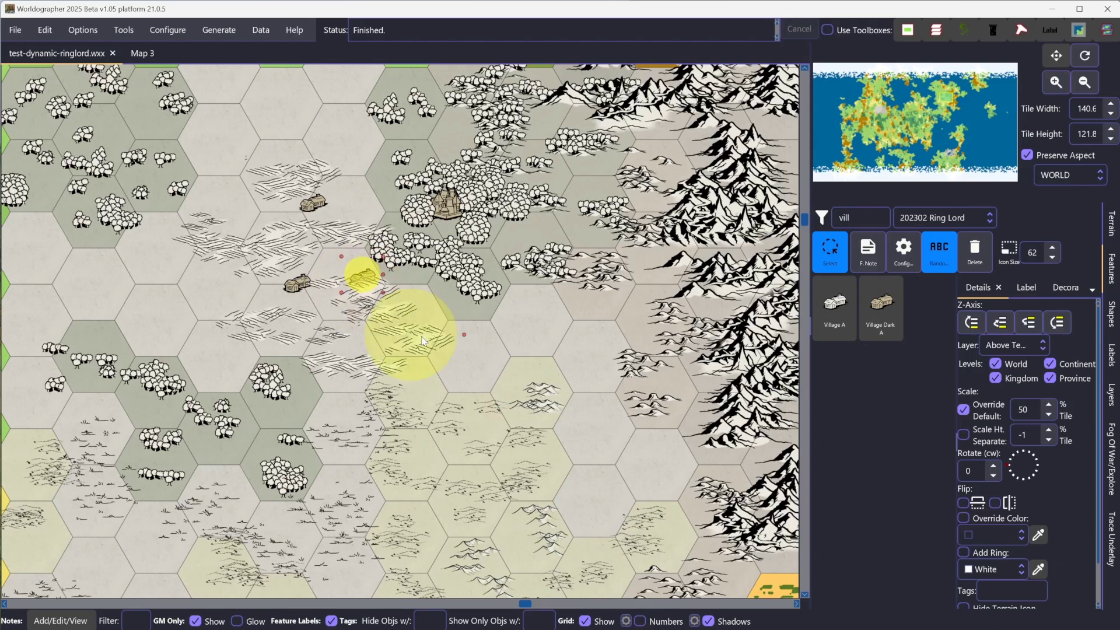
{"action": "left_click_drag", "start_coordinate": [412, 325], "coordinate": [365, 290]}
{"action": "left_click", "coordinate": [365, 282]}
{"action": "left_click", "coordinate": [1007, 345]}
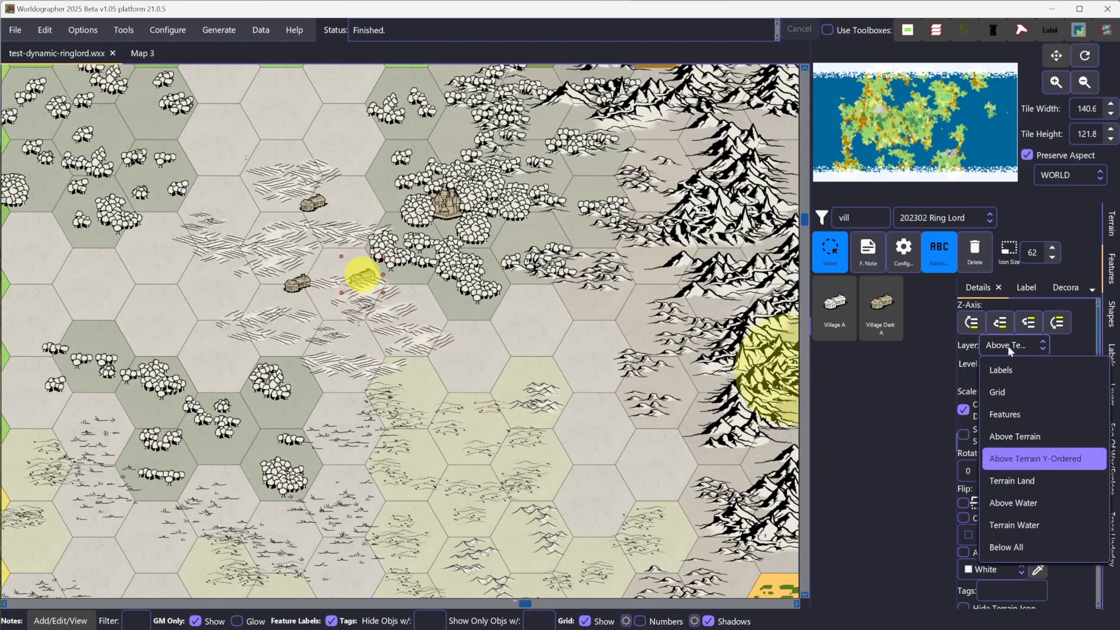
{"action": "left_click", "coordinate": [1020, 438]}
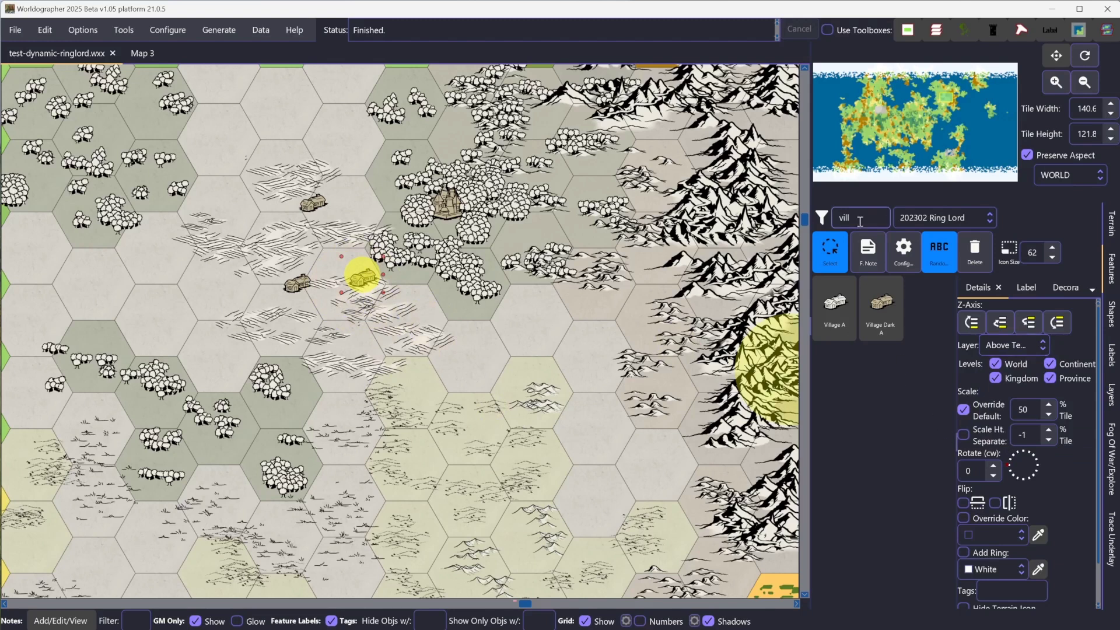
- Place two more Village Dark A icons on Above Terrain, near the farmland and upper-left plains
{"action": "left_click", "coordinate": [886, 315]}
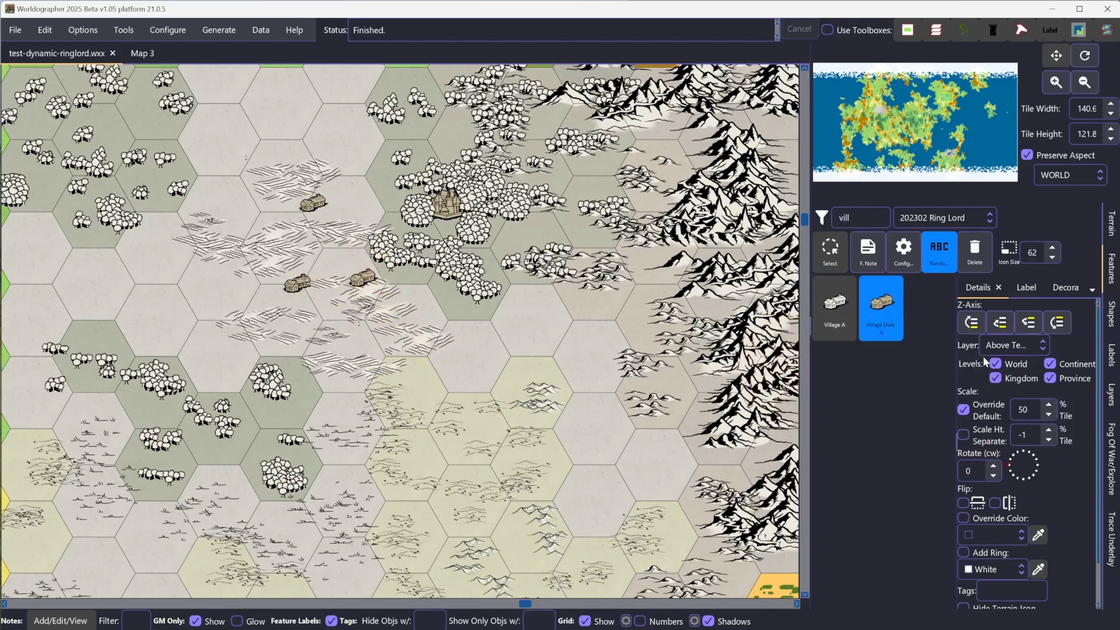
{"action": "left_click", "coordinate": [1012, 348]}
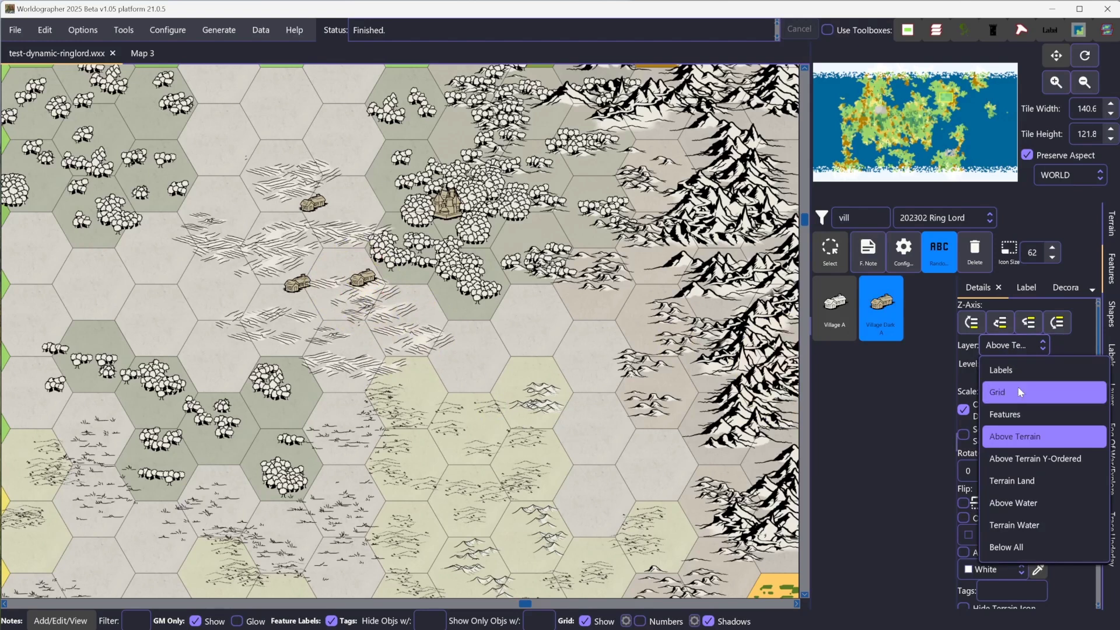
{"action": "left_click", "coordinate": [1047, 449]}
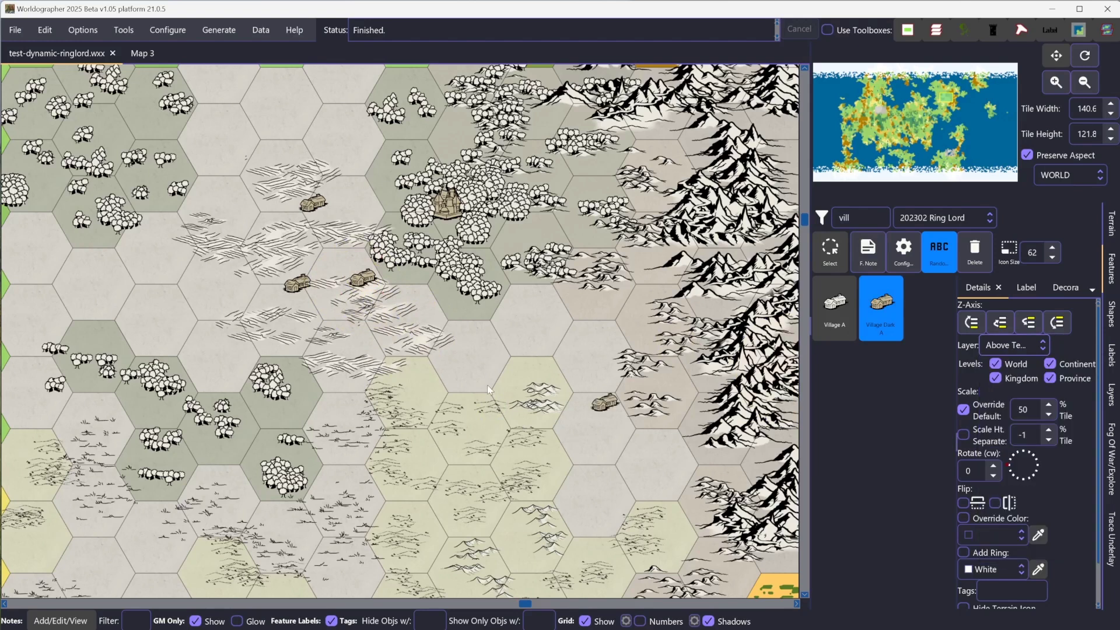
{"action": "left_click", "coordinate": [316, 379]}
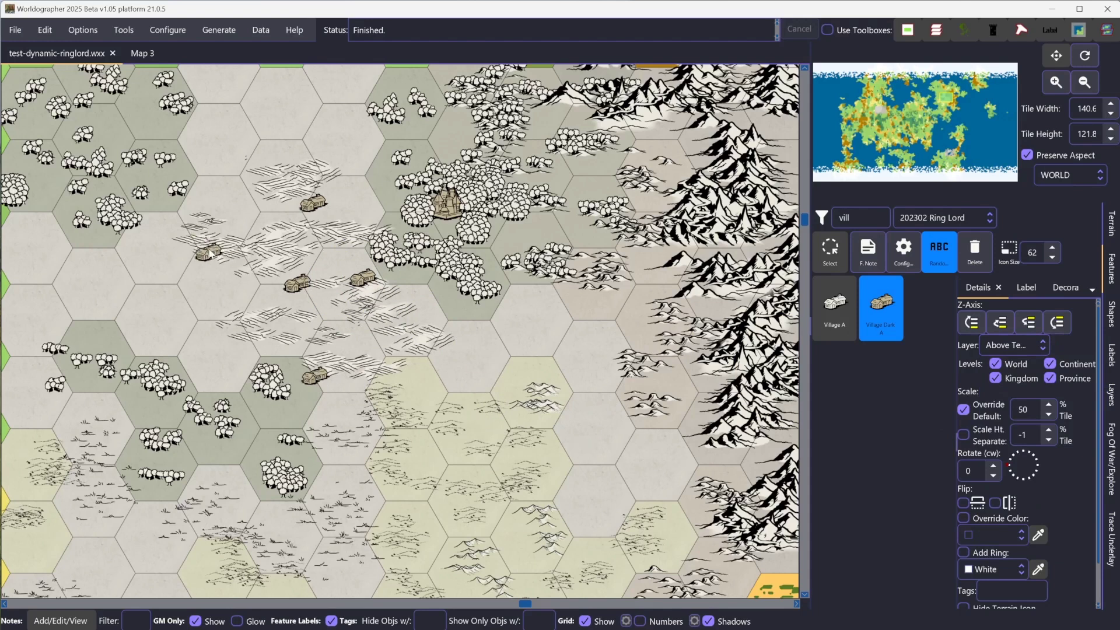
{"action": "left_click", "coordinate": [294, 262]}
- Clear the feature filter and place a Beacon Dark A in the northeastern mountains
{"action": "key", "text": "BackSpace"}
{"action": "key", "text": "BackSpace"}
{"action": "key", "text": "BackSpace"}
{"action": "key", "text": "BackSpace"}
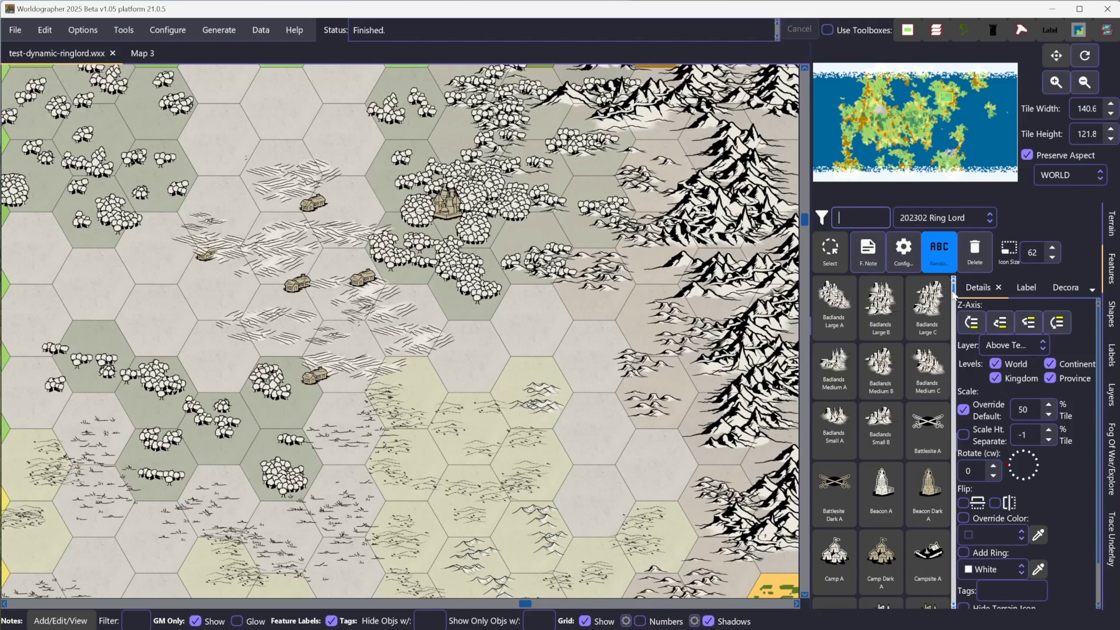
{"action": "left_click", "coordinate": [940, 471]}
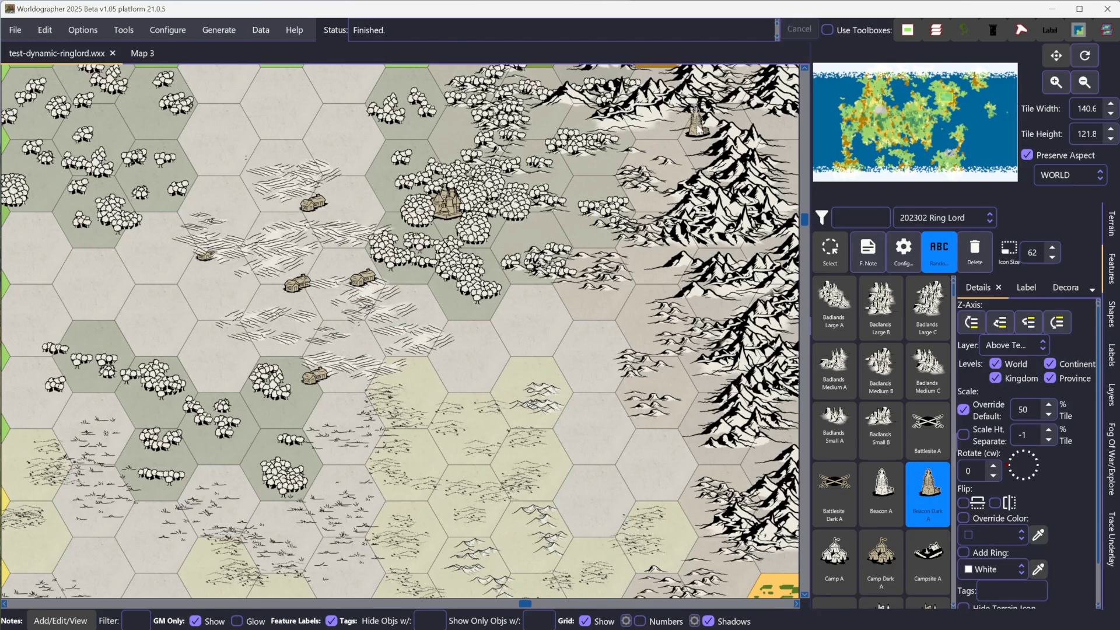
{"action": "left_click", "coordinate": [698, 129]}
- Place a Cave Entrance Dark A in the eastern mountains and return to feature selection
{"action": "scroll", "coordinate": [906, 547], "scroll_direction": "down", "scroll_amount": 1}
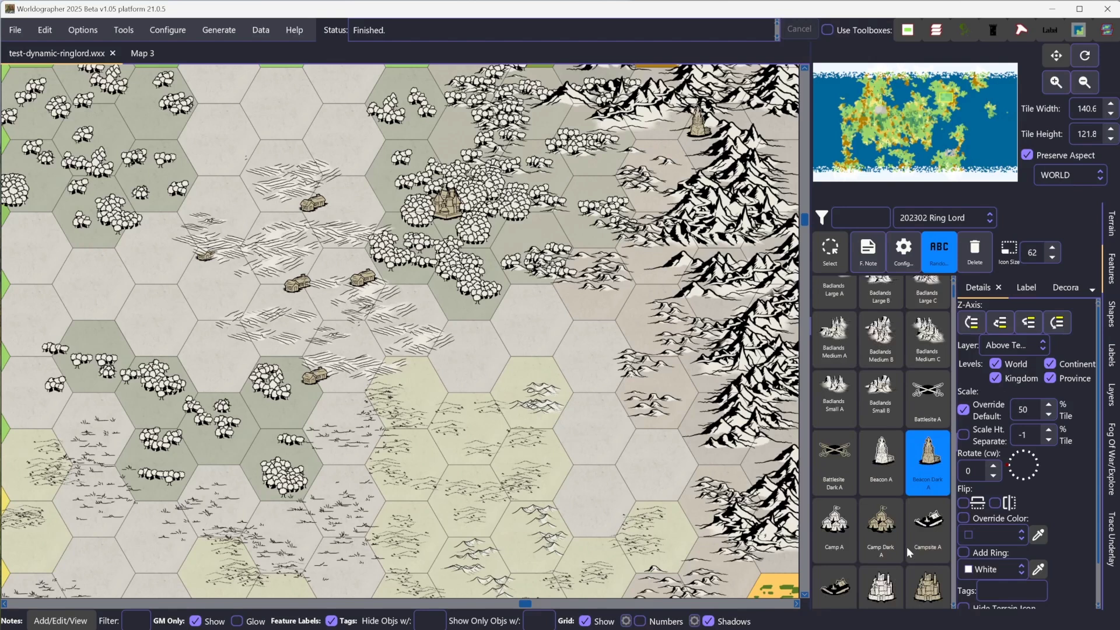
{"action": "scroll", "coordinate": [906, 547], "scroll_direction": "down", "scroll_amount": 5}
{"action": "left_click", "coordinate": [909, 551]}
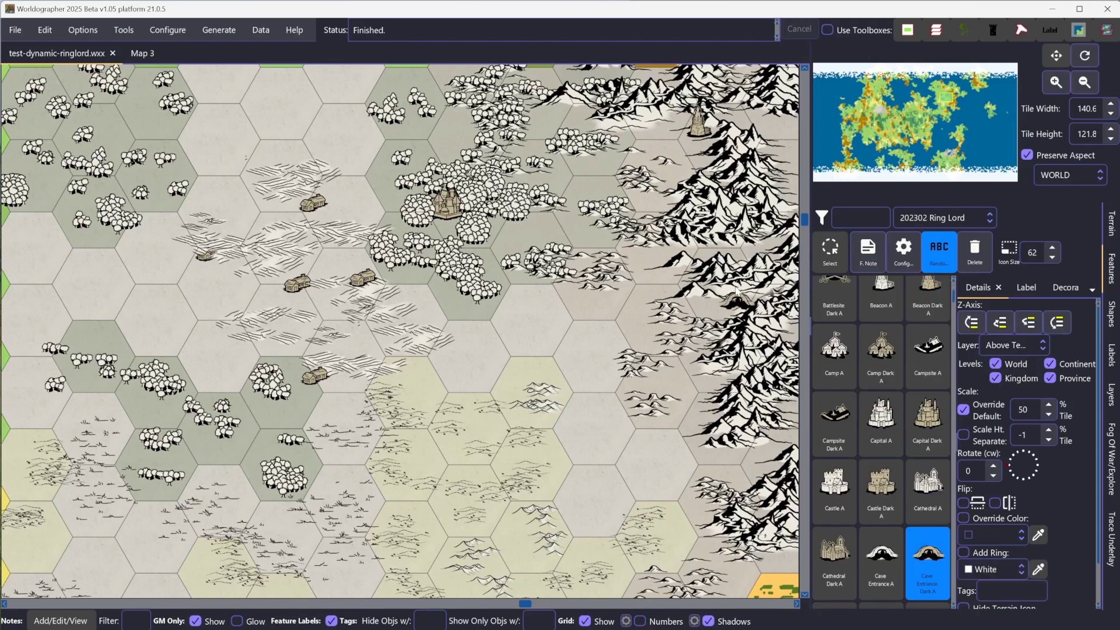
{"action": "left_click", "coordinate": [749, 241]}
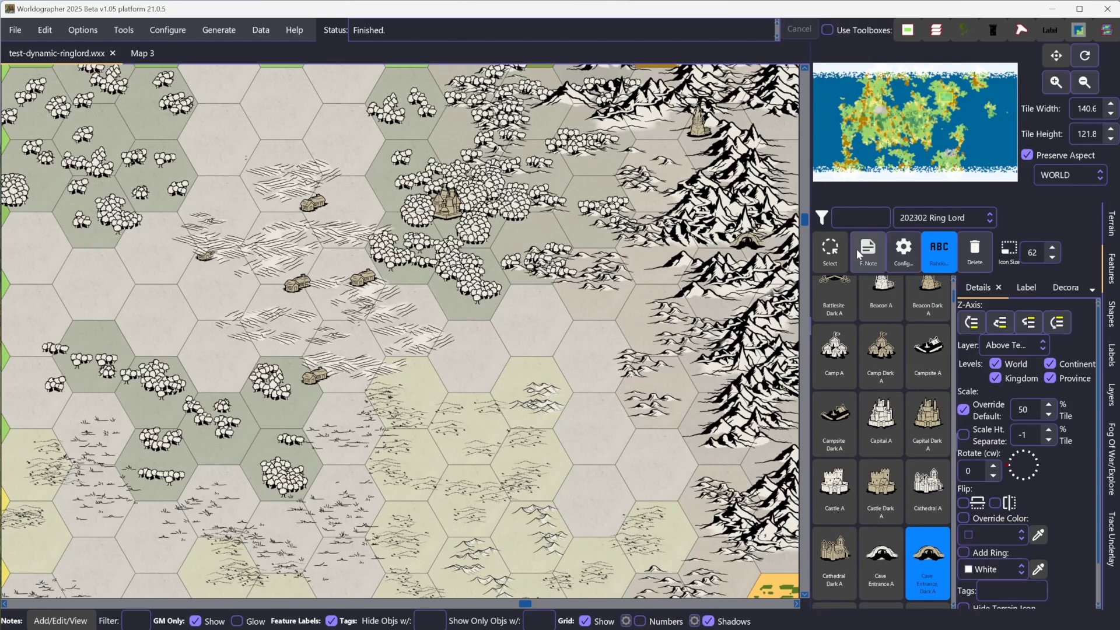
{"action": "left_click", "coordinate": [1014, 344]}
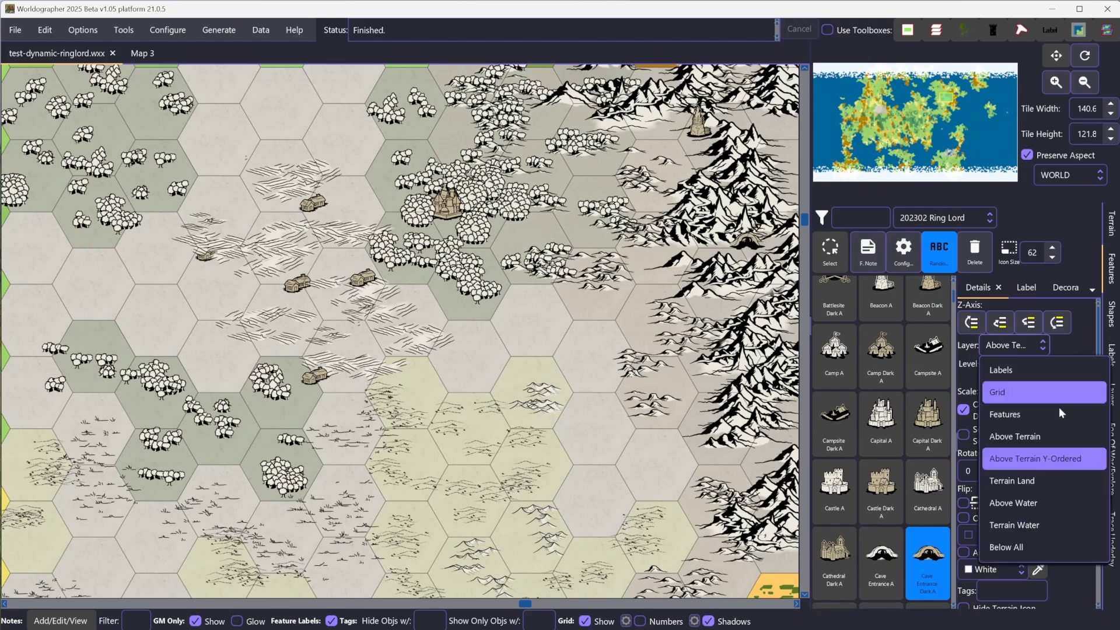
{"action": "left_click", "coordinate": [831, 256]}
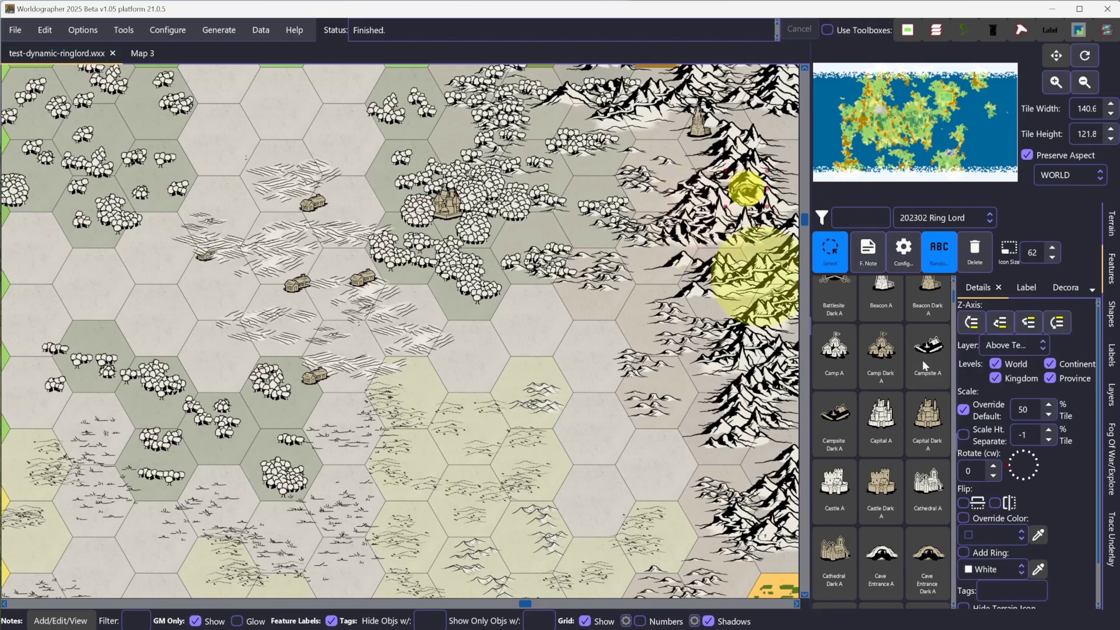
{"action": "left_click", "coordinate": [771, 210]}
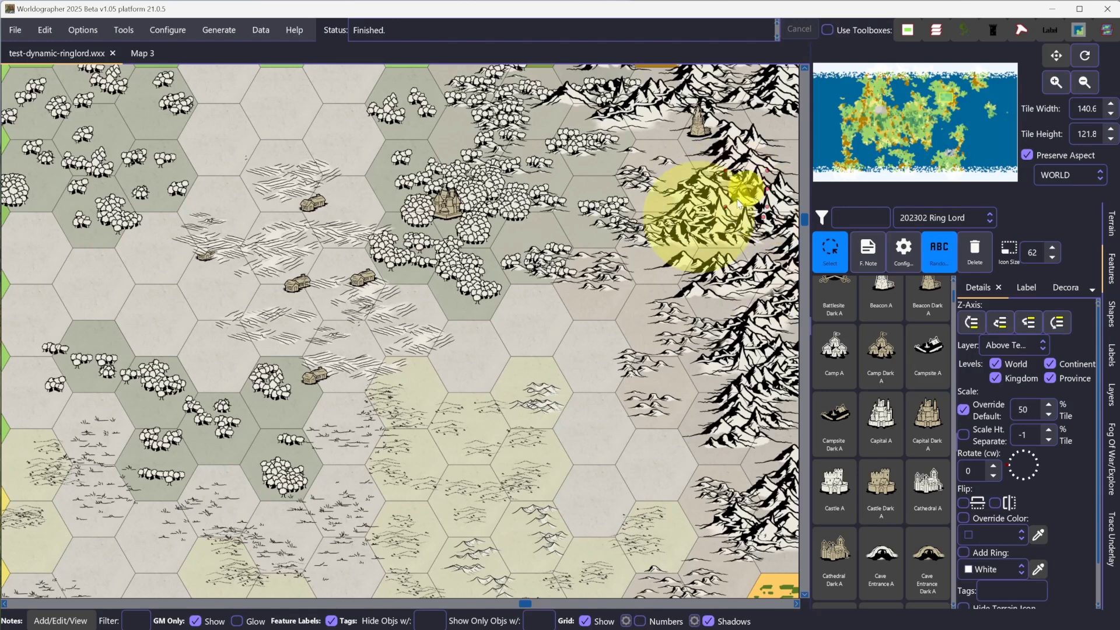
{"action": "left_click", "coordinate": [741, 210]}
{"action": "left_click", "coordinate": [827, 264]}
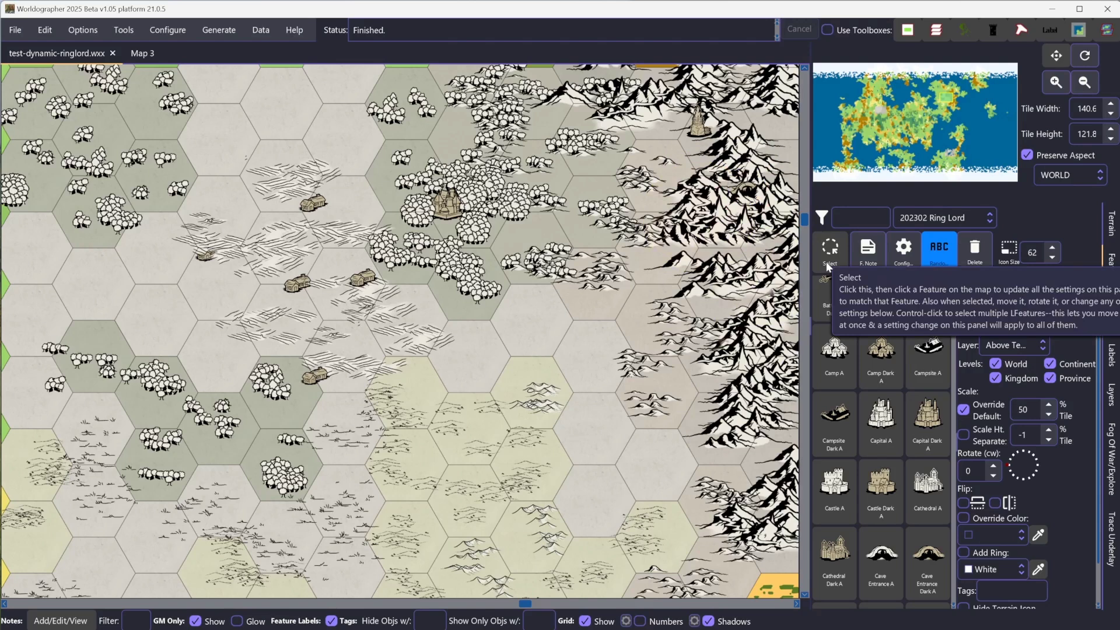